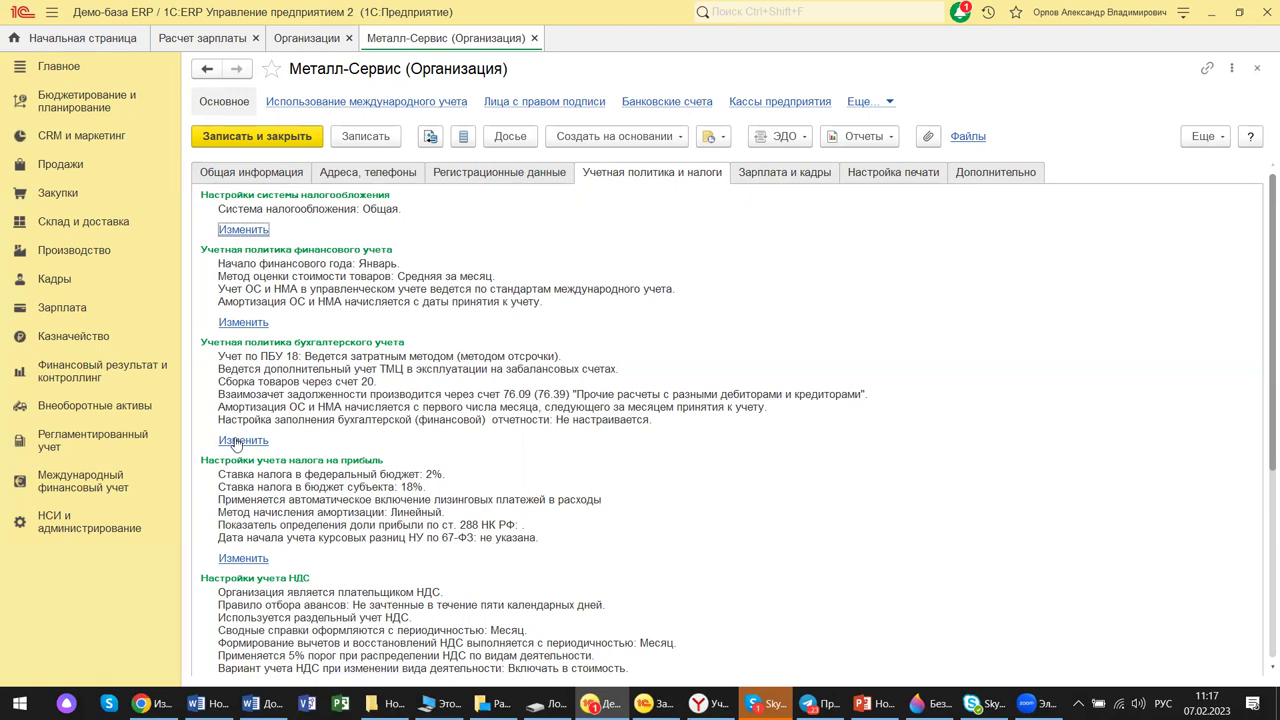
Open the accounting policy (Учетная политика бухгалтерского учета) of Металл-Сервис, read the hint on the ПБУ 18 cost method, and close the policy.
{"action": "left_click", "coordinate": [236, 442]}
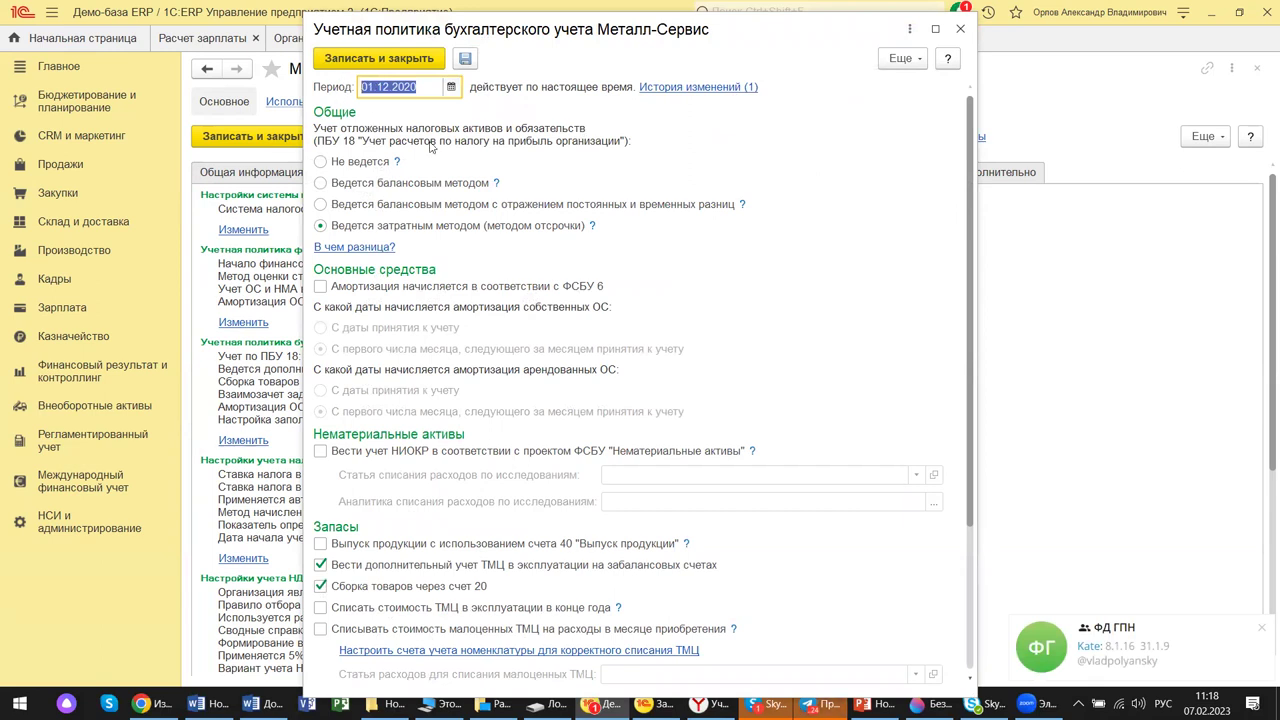
{"action": "left_click", "coordinate": [1263, 632]}
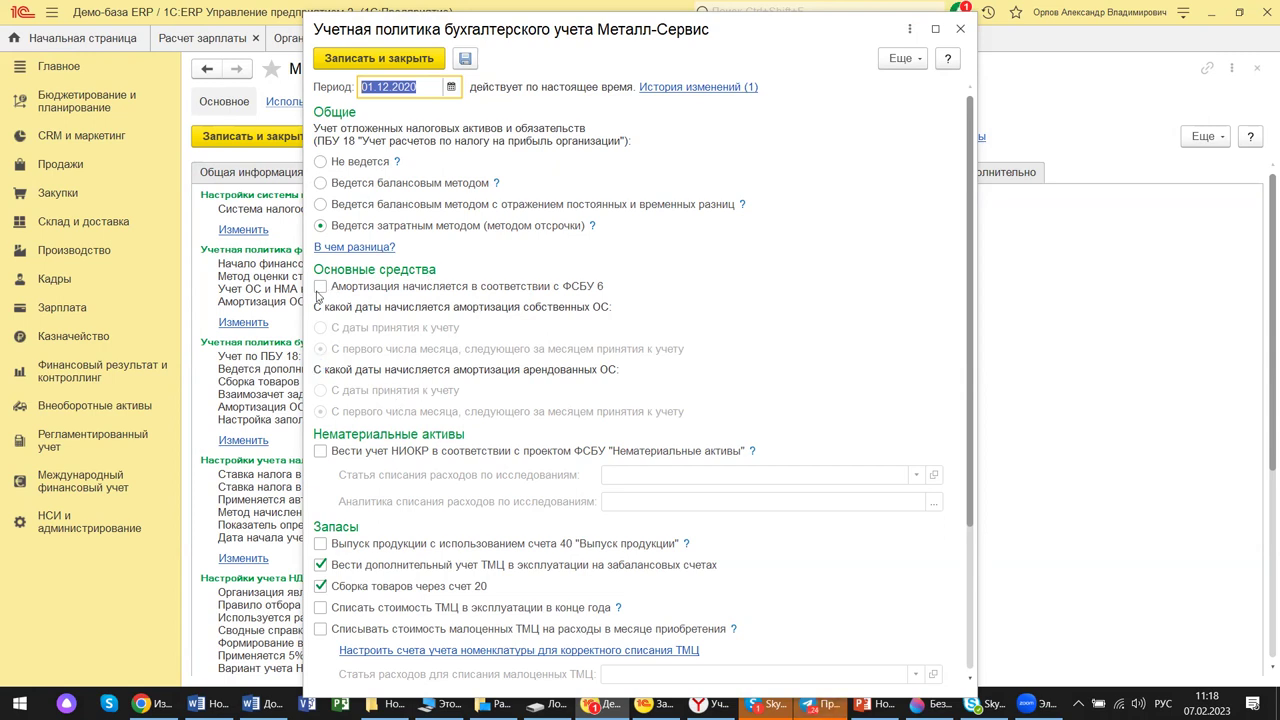
{"action": "mouse_move", "coordinate": [320, 293]}
{"action": "mouse_move", "coordinate": [596, 292]}
{"action": "mouse_move", "coordinate": [398, 289]}
{"action": "left_click", "coordinate": [592, 229]}
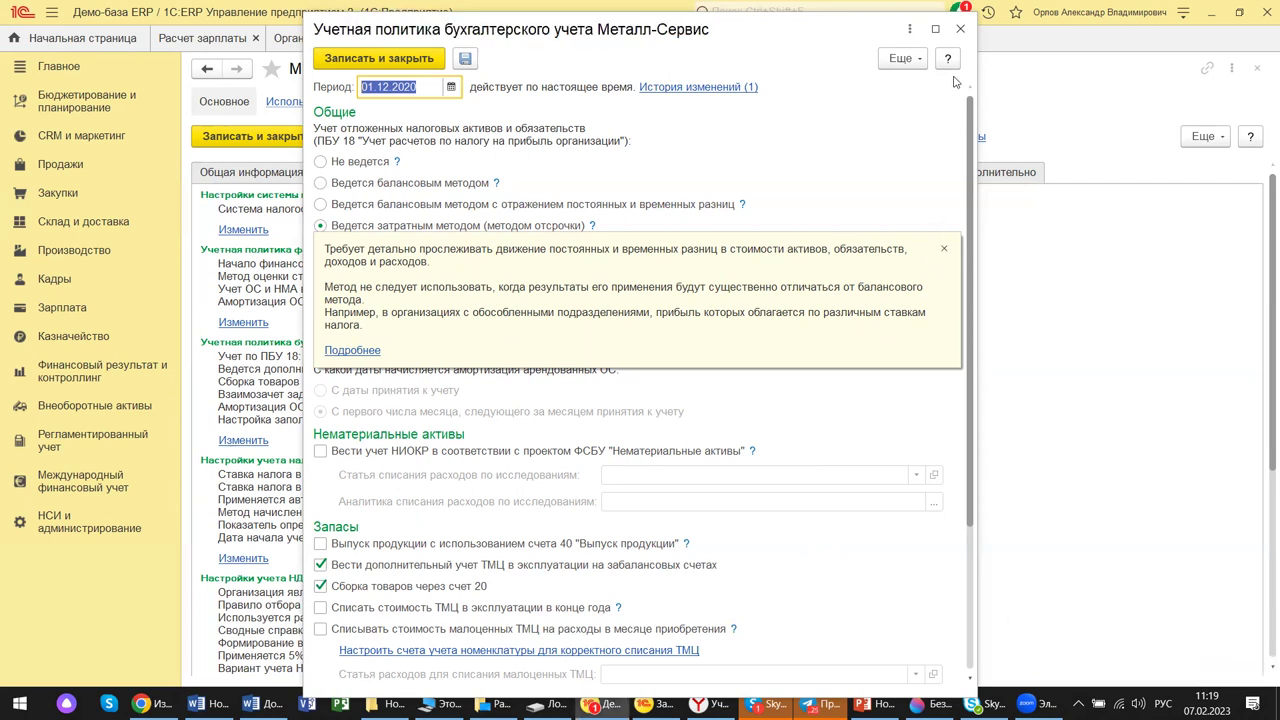
{"action": "left_click", "coordinate": [960, 28]}
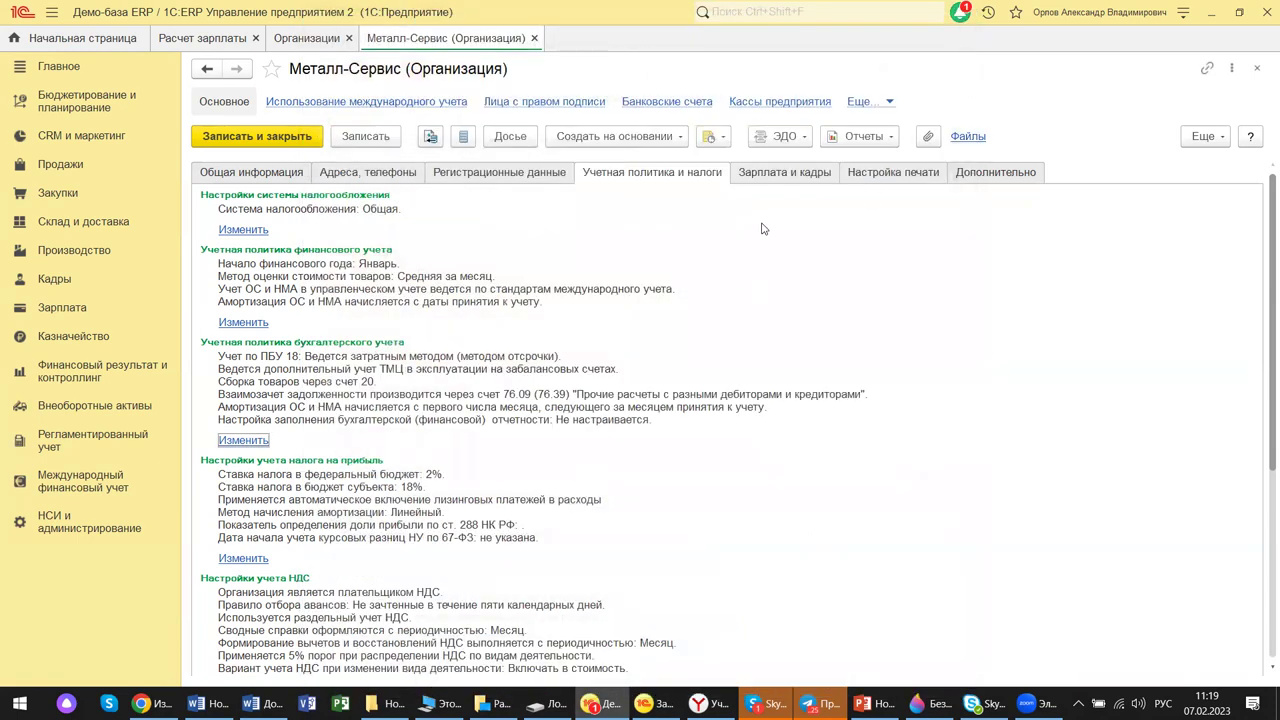
In the organization's Зарплата и кадры settings, review the territorial conditions and work schedule options, and close them without changes.
{"action": "left_click", "coordinate": [784, 172]}
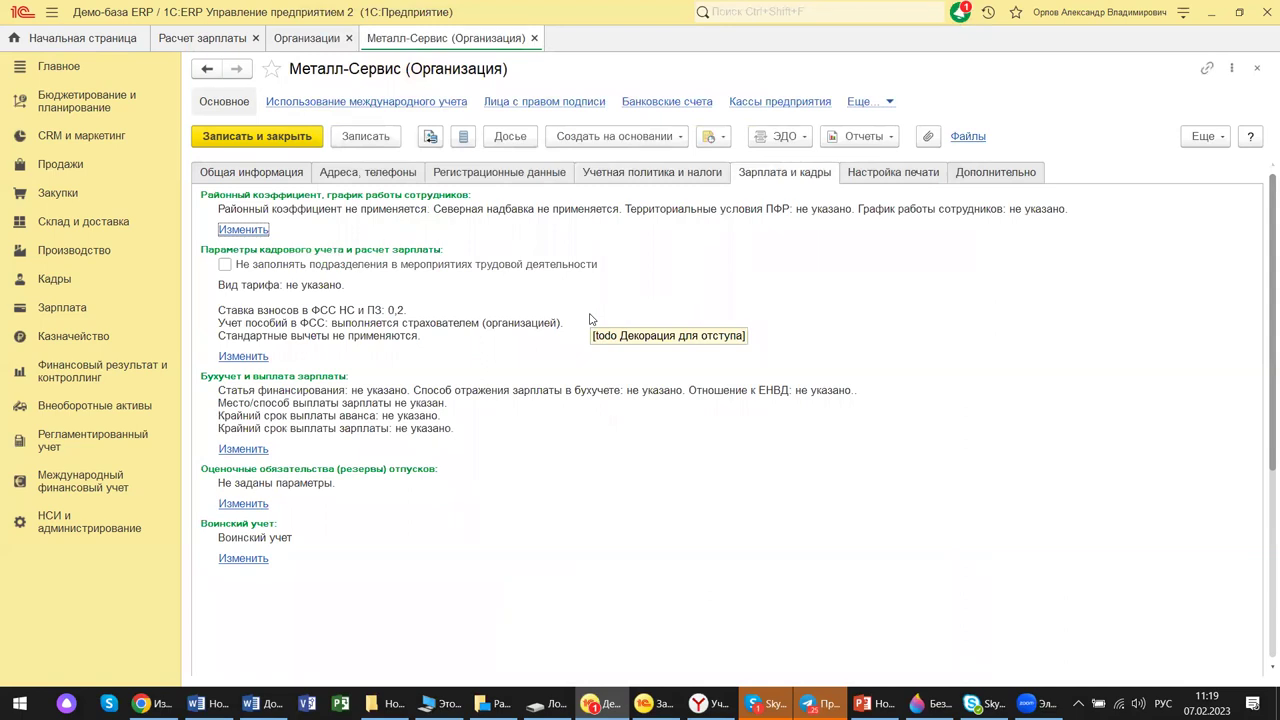
{"action": "left_click", "coordinate": [244, 230]}
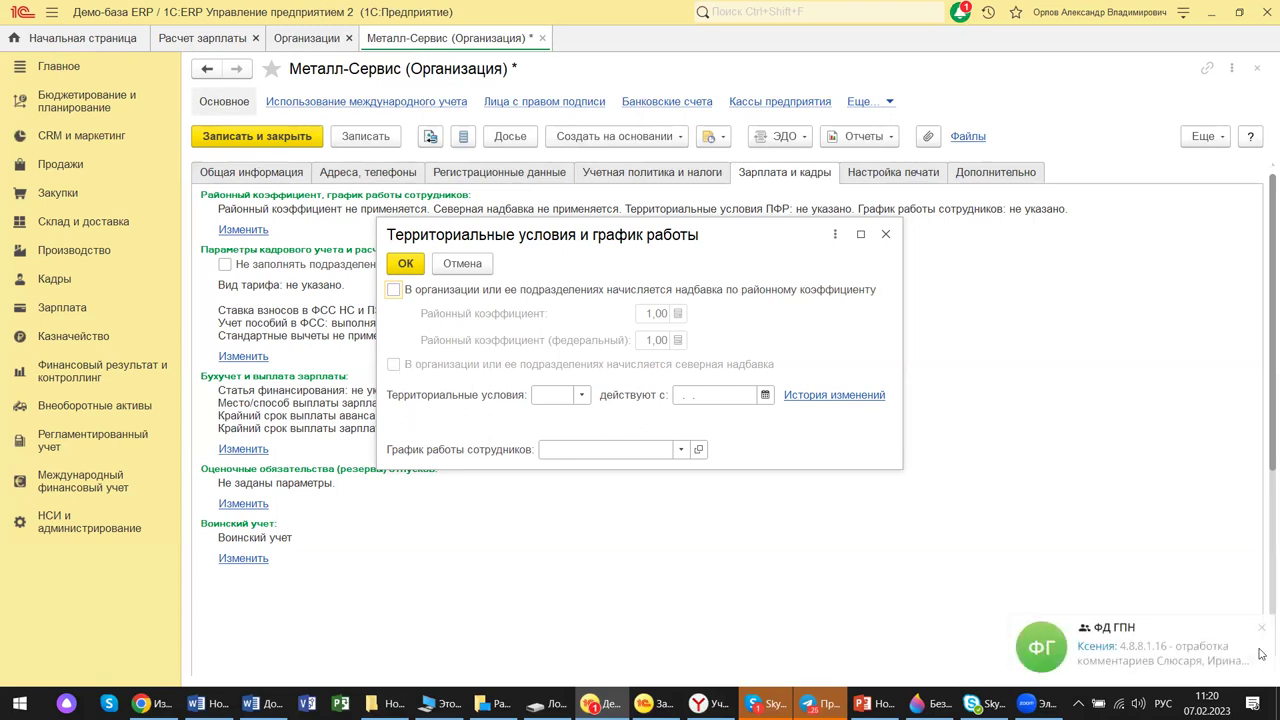
{"action": "left_click", "coordinate": [1261, 627]}
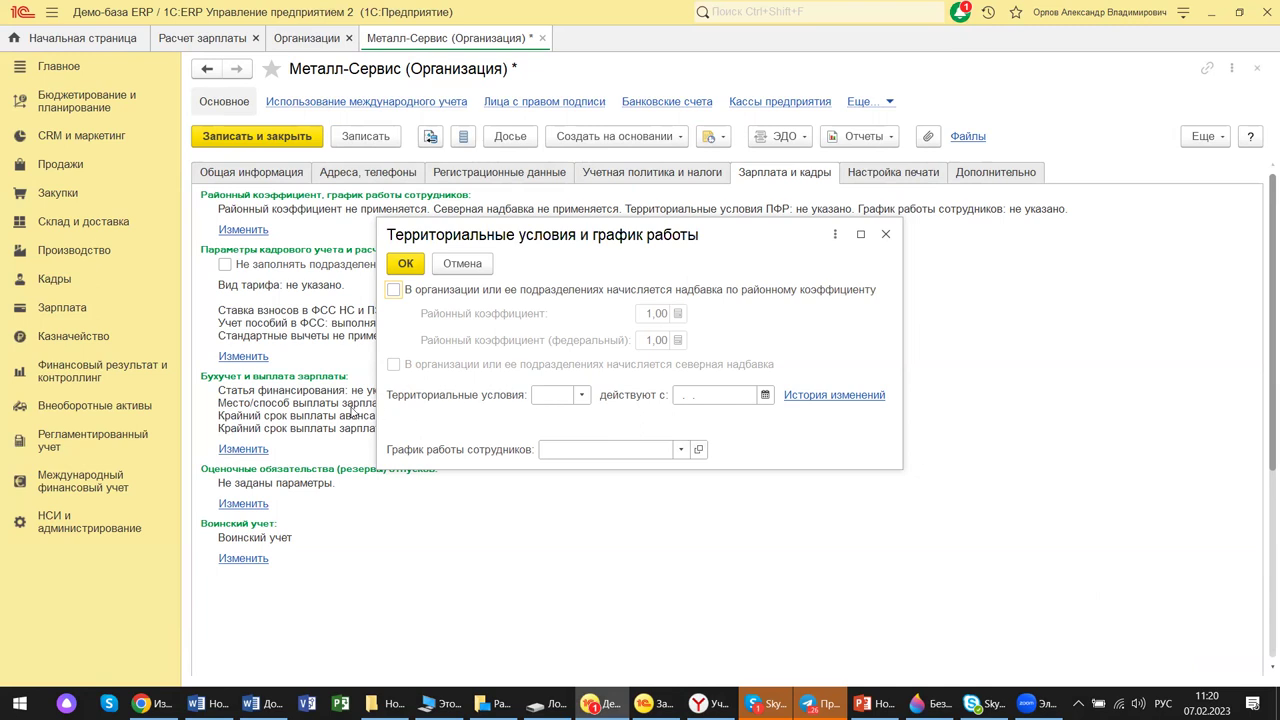
{"action": "left_click", "coordinate": [584, 395]}
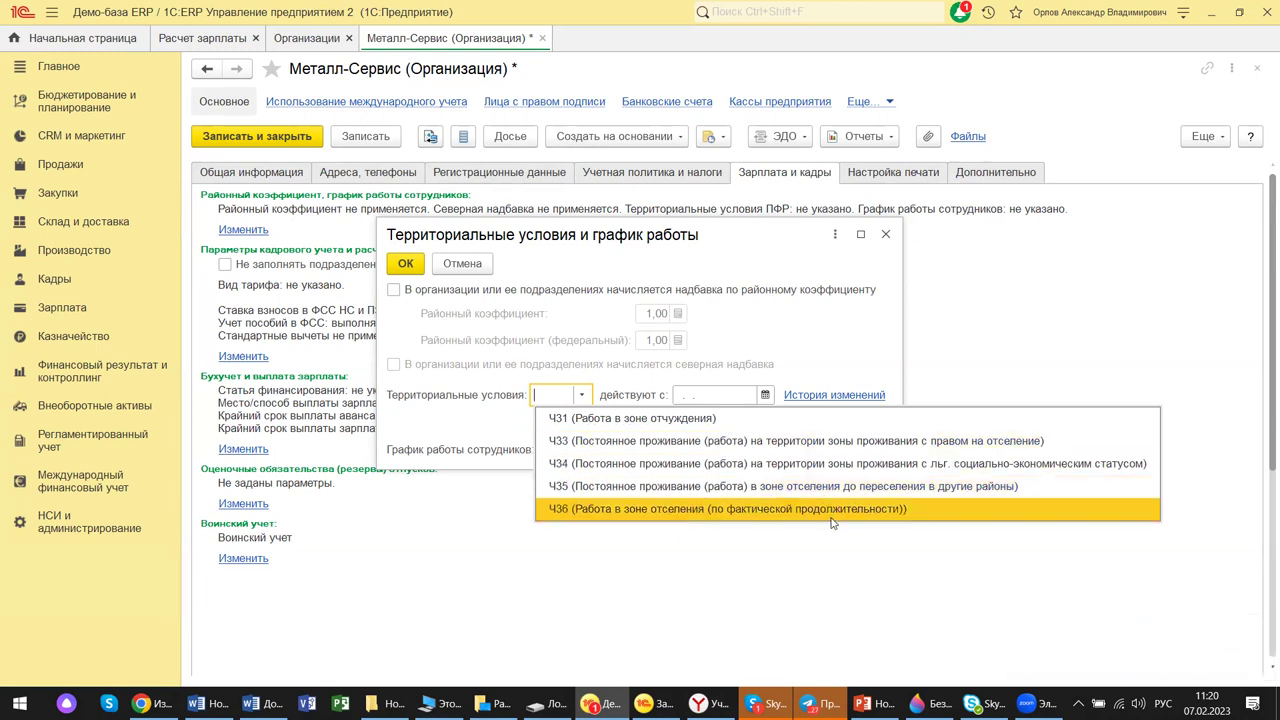
{"action": "left_click", "coordinate": [1071, 380]}
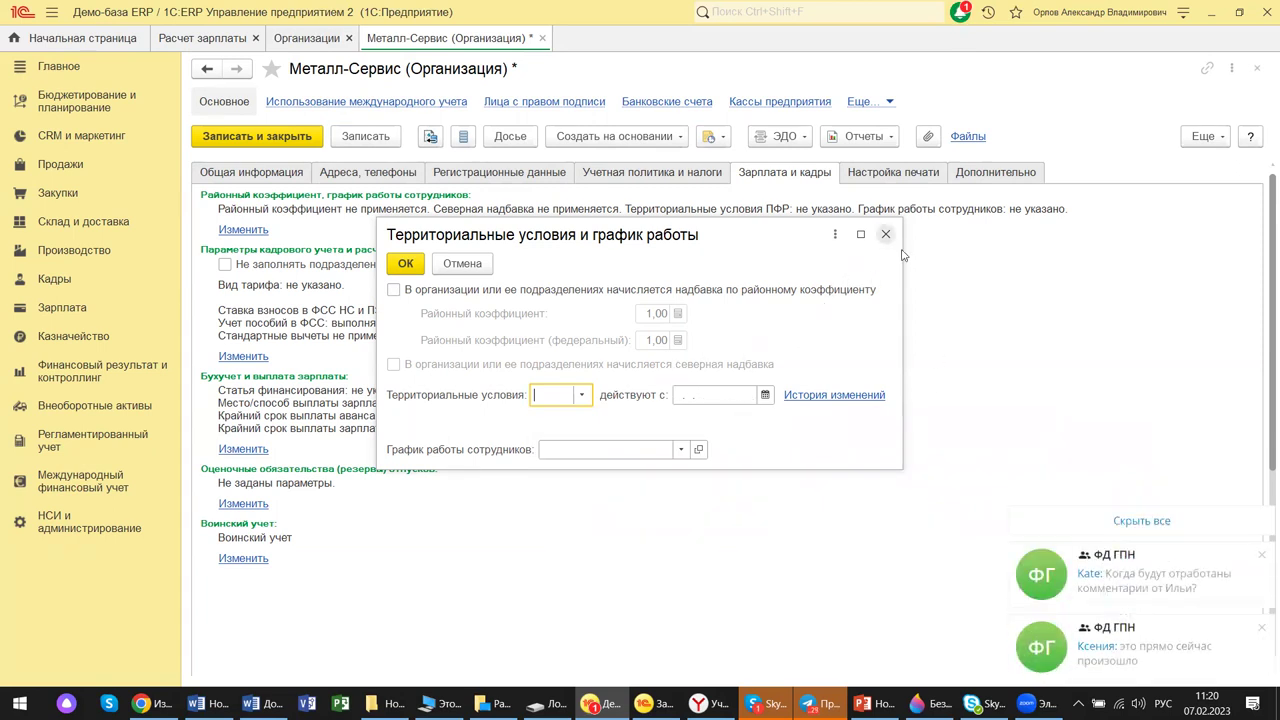
{"action": "left_click", "coordinate": [1262, 559]}
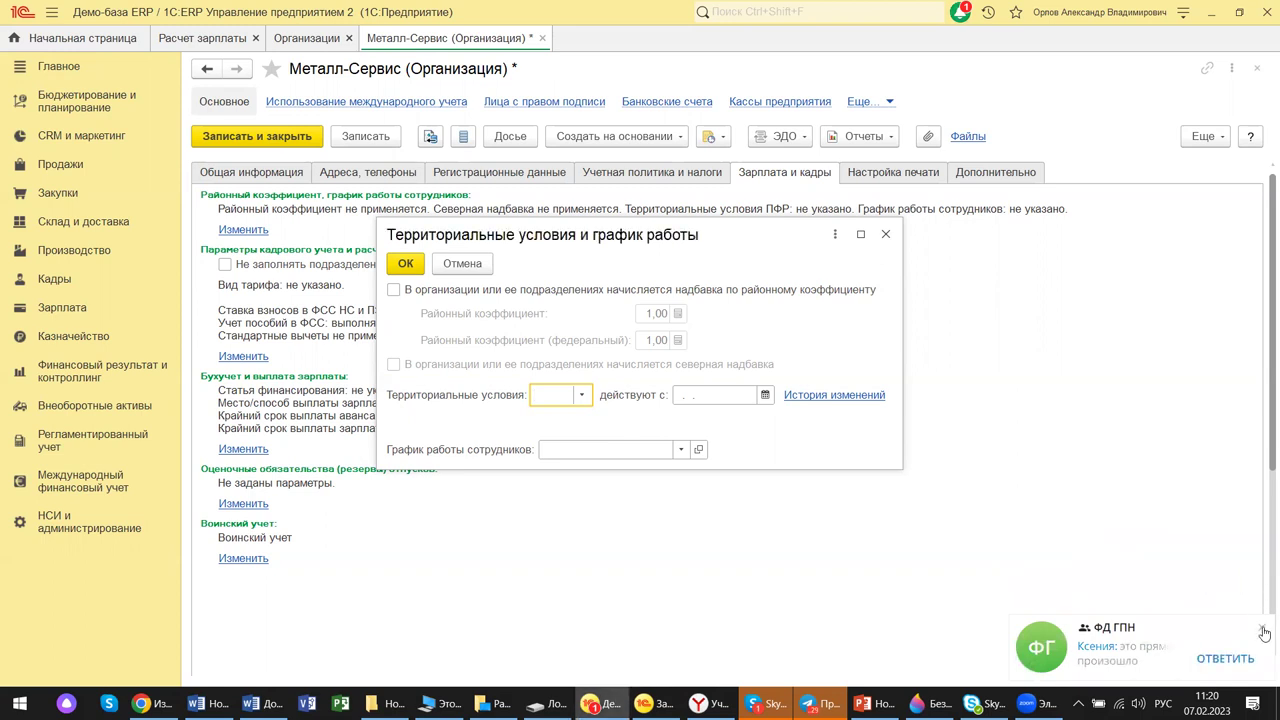
{"action": "left_click", "coordinate": [885, 234]}
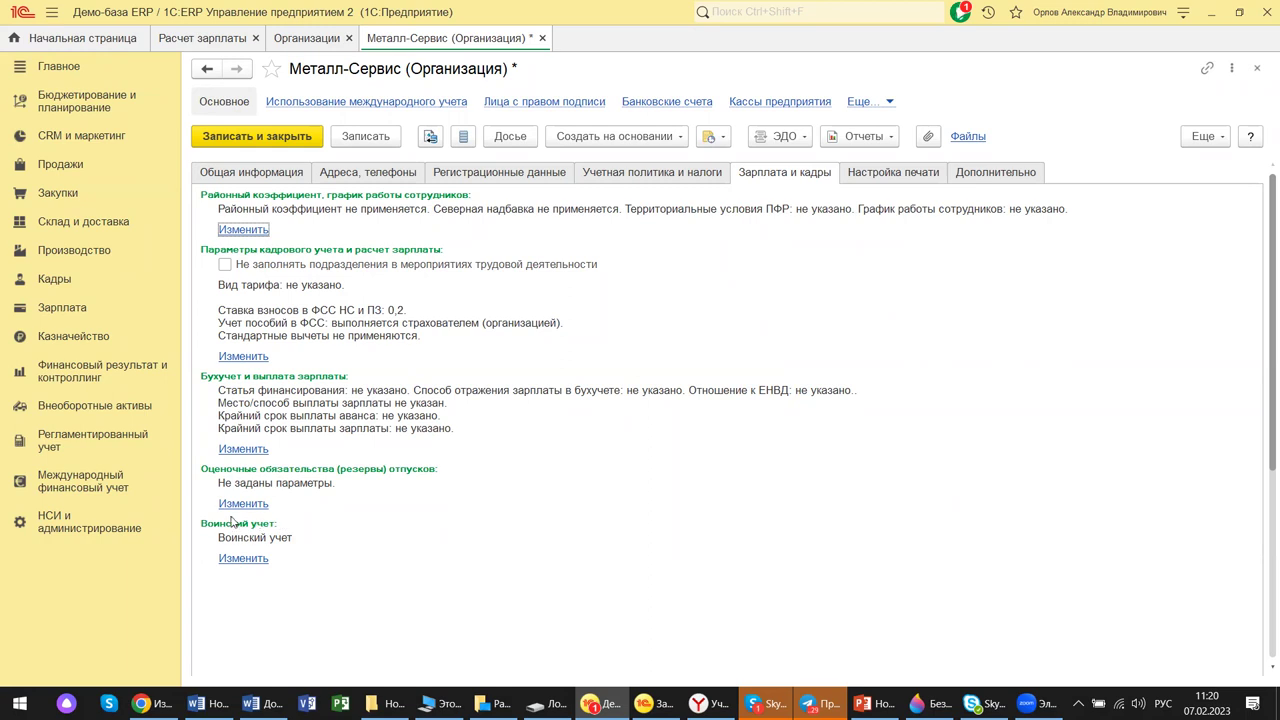
Review the organization's Воинский учет settings, close them without changes, and dismiss the incoming chat notifications.
{"action": "left_click", "coordinate": [244, 560]}
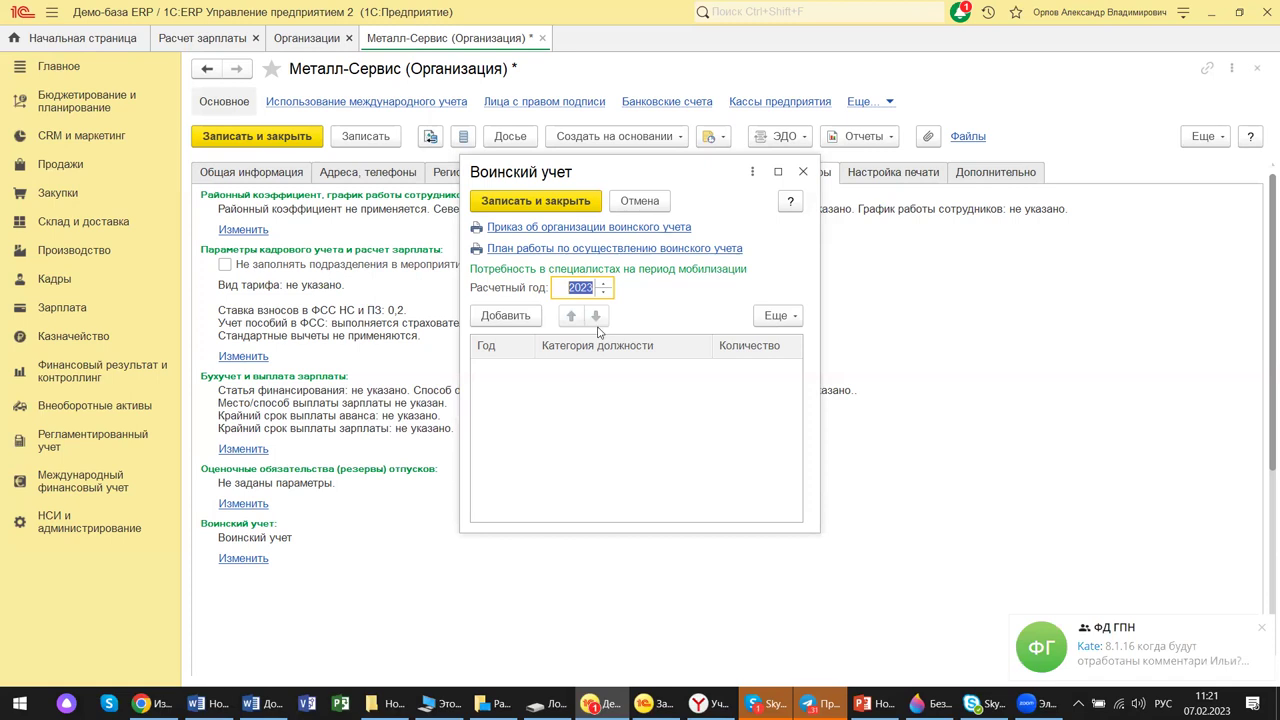
{"action": "left_click", "coordinate": [1249, 634]}
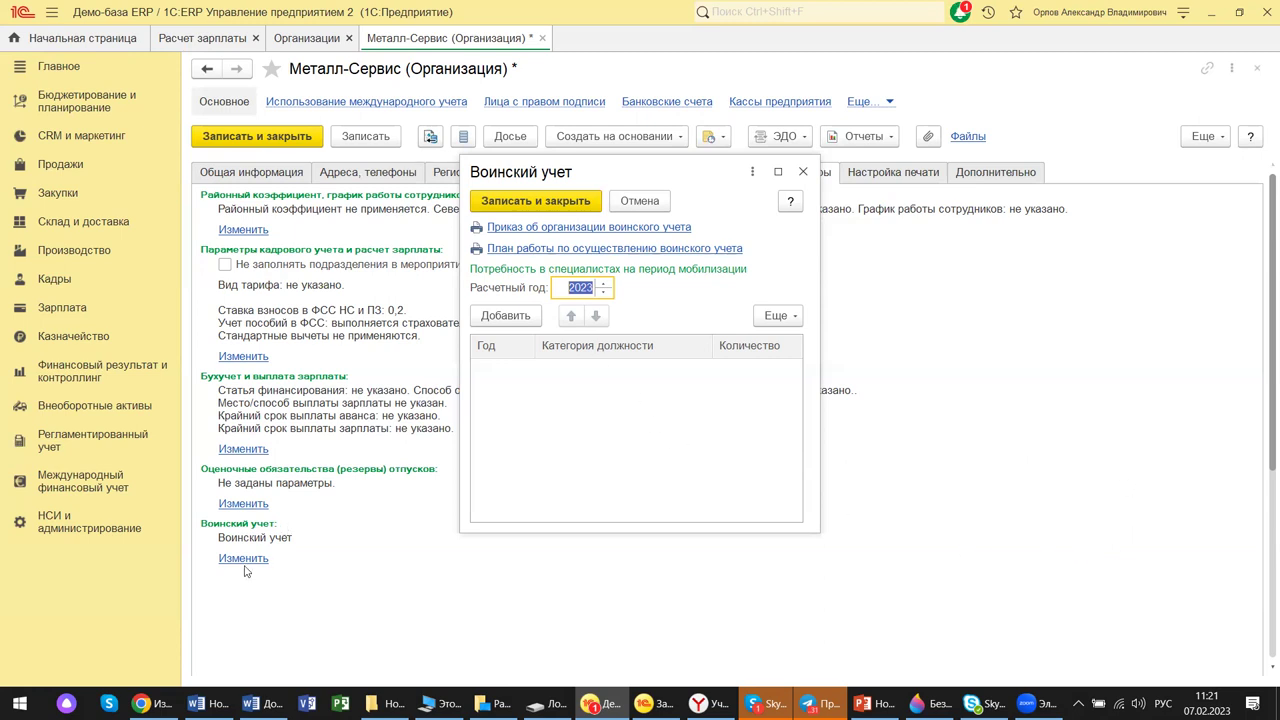
{"action": "left_click", "coordinate": [801, 173]}
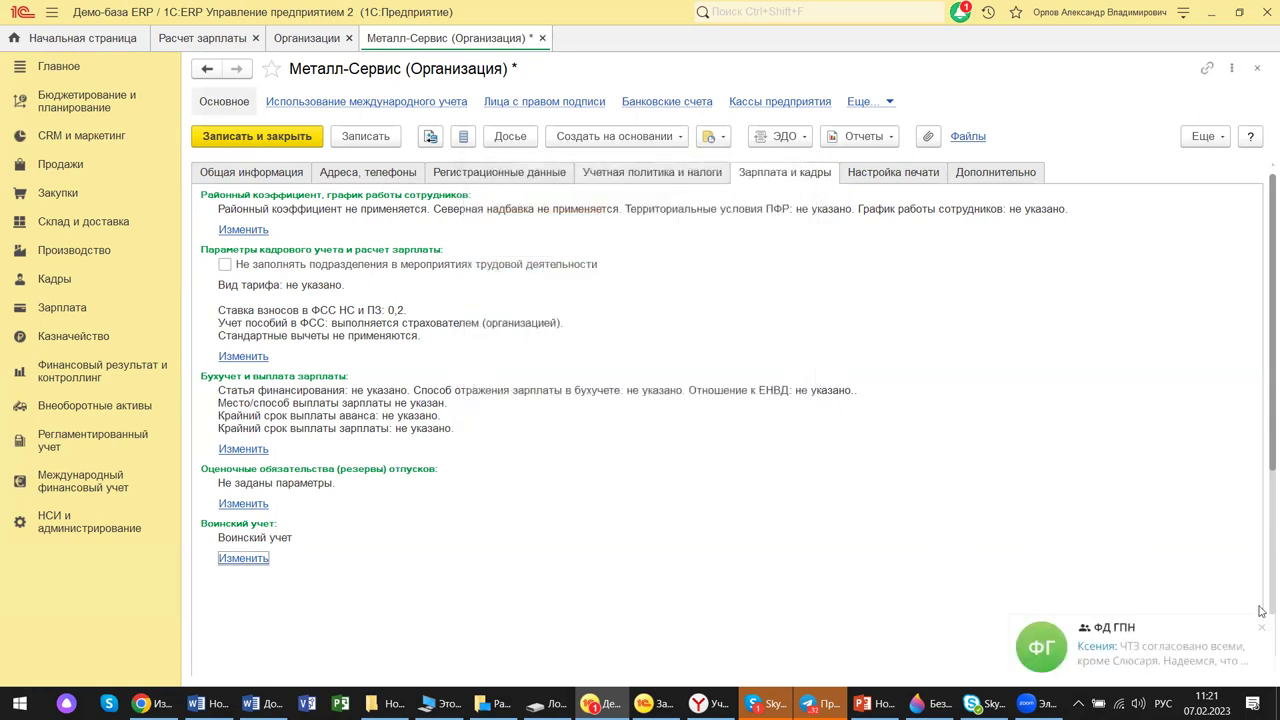
{"action": "left_click", "coordinate": [1262, 633]}
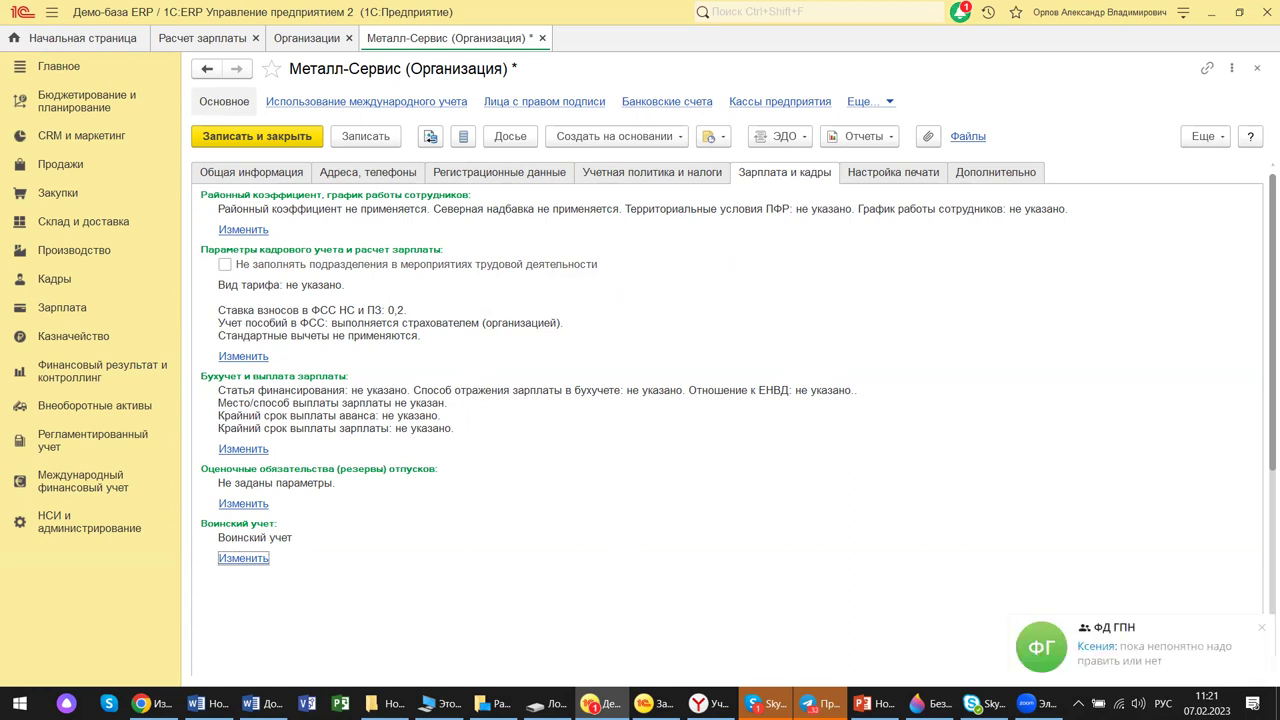
{"action": "left_click", "coordinate": [1262, 628]}
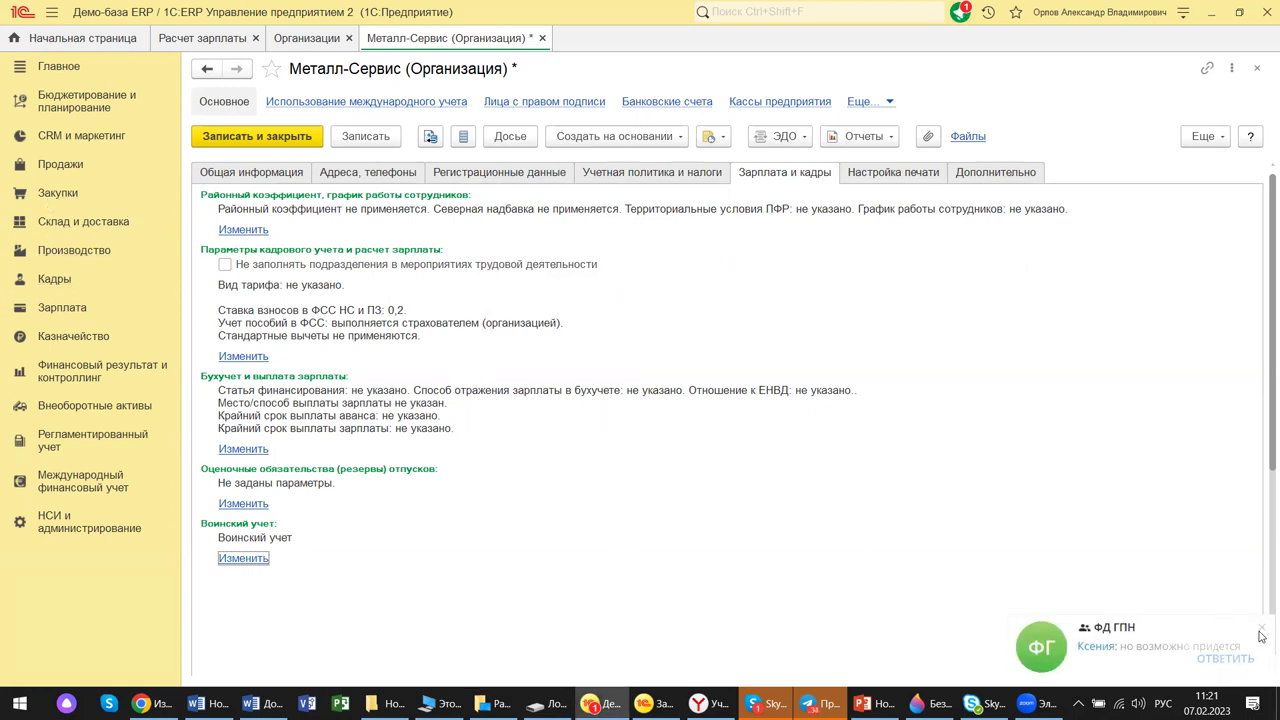
{"action": "left_click", "coordinate": [1262, 631]}
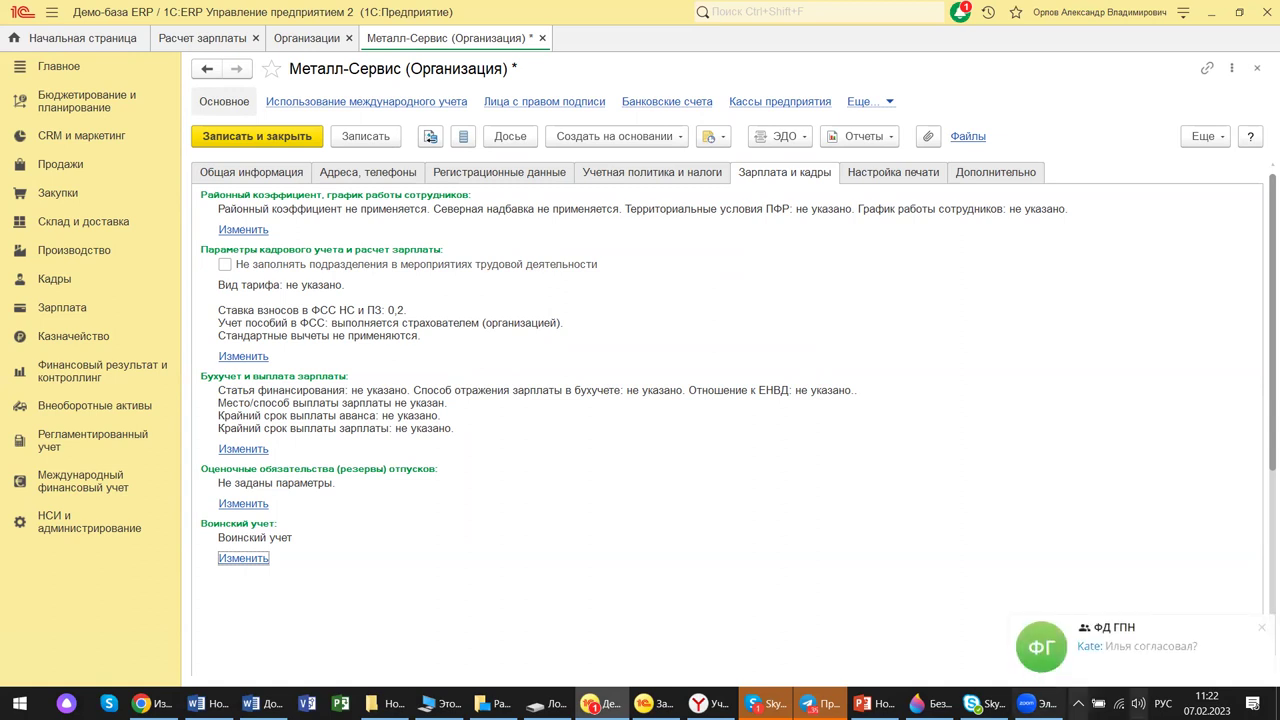
{"action": "left_click", "coordinate": [1261, 634]}
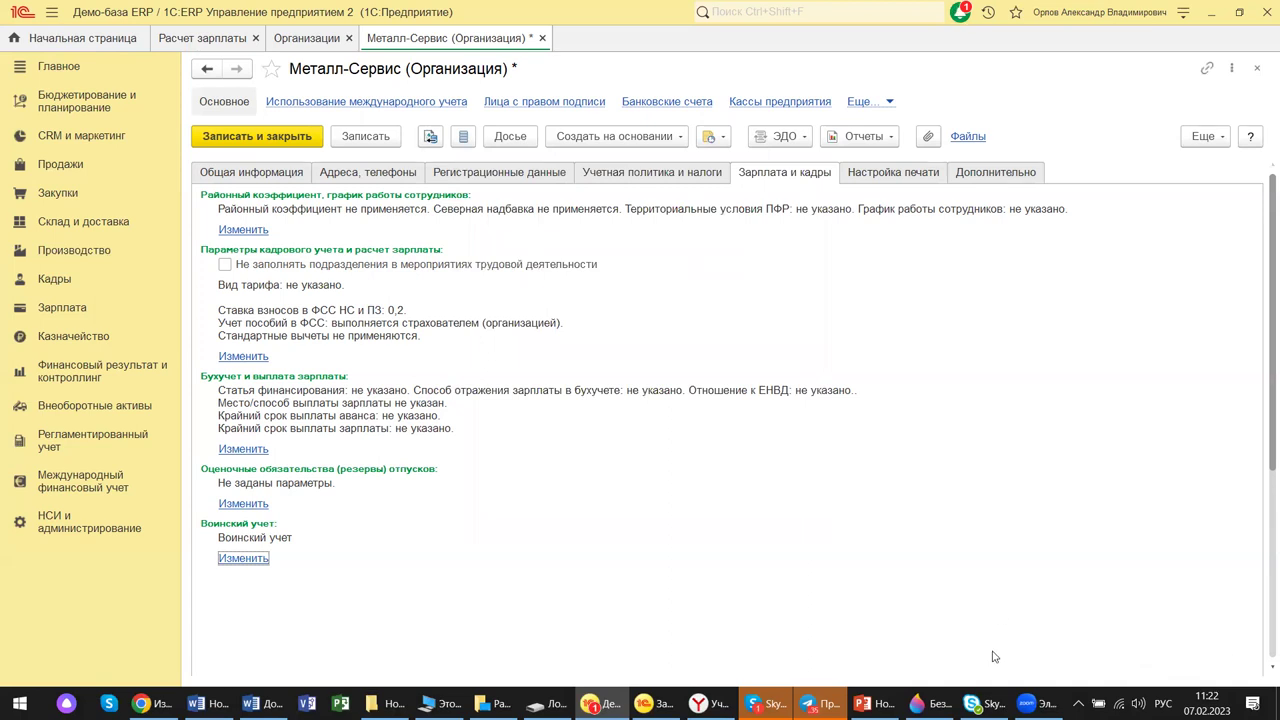
Display the commands of the Кадры section in the ERP demo base and dismiss the chat notifications covering it.
{"action": "mouse_move", "coordinate": [1030, 703]}
{"action": "left_click", "coordinate": [60, 283]}
{"action": "left_click", "coordinate": [71, 284]}
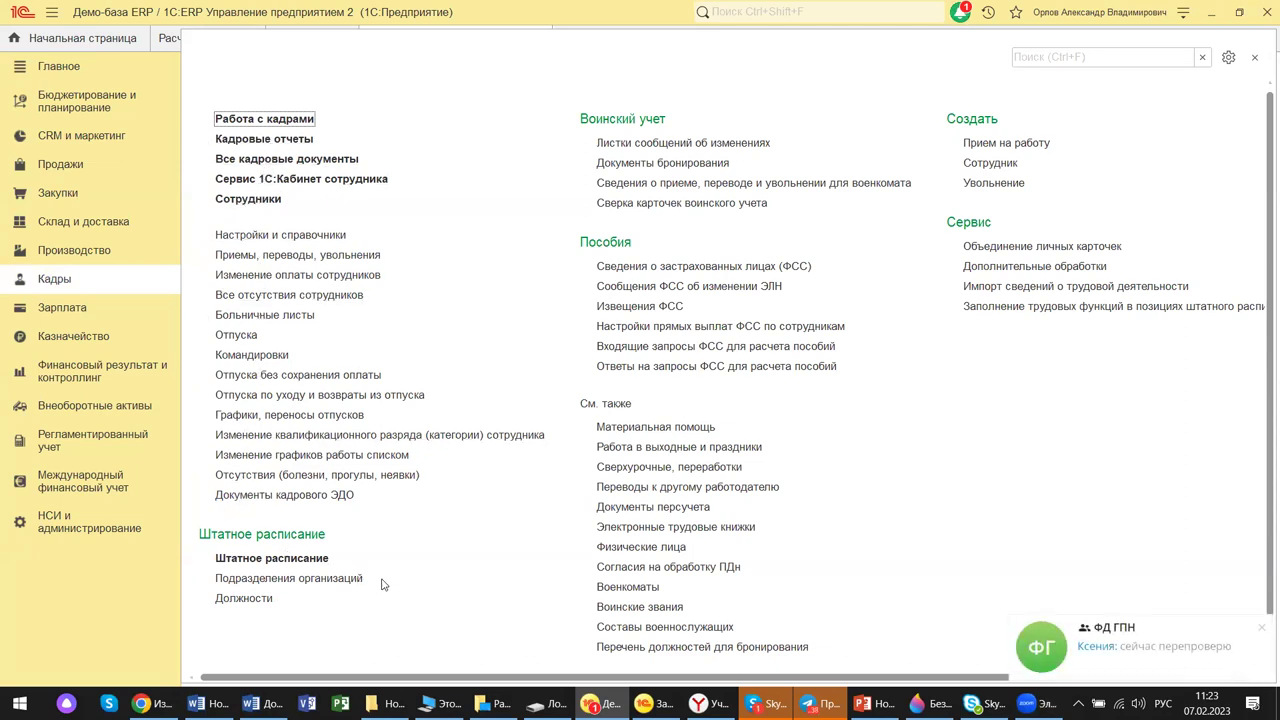
{"action": "left_click", "coordinate": [1262, 630]}
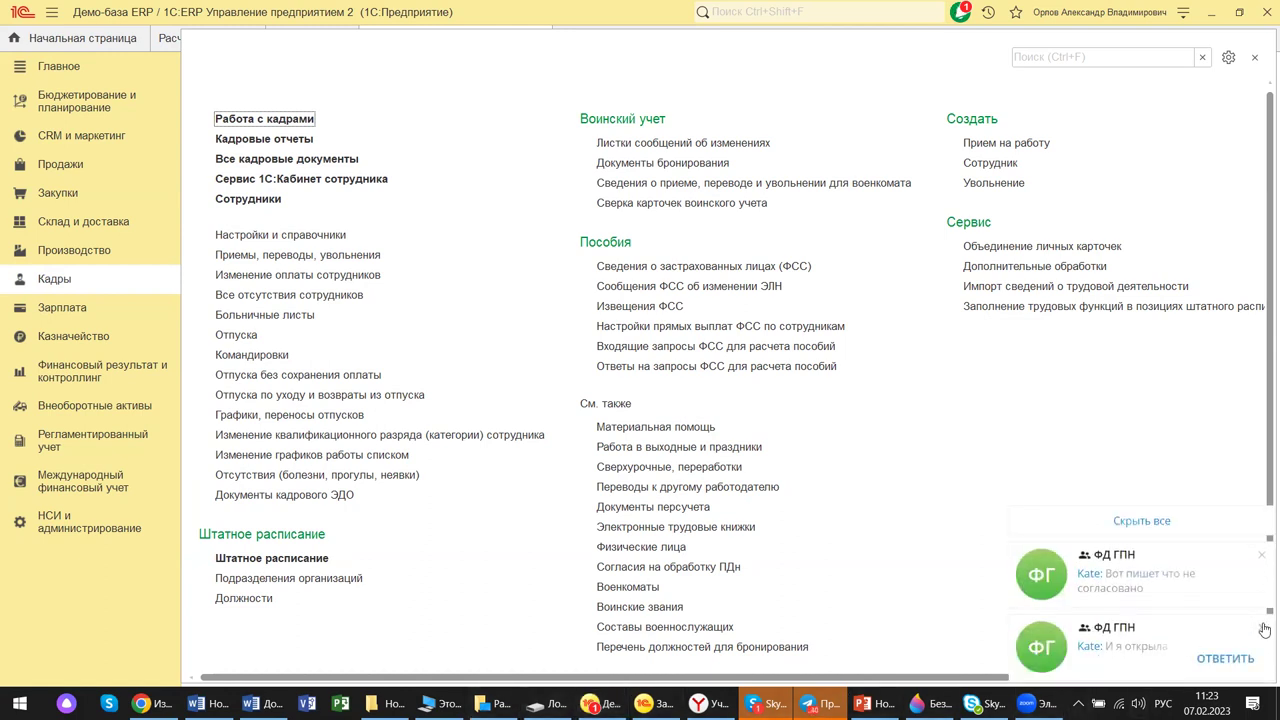
{"action": "left_click", "coordinate": [1263, 630]}
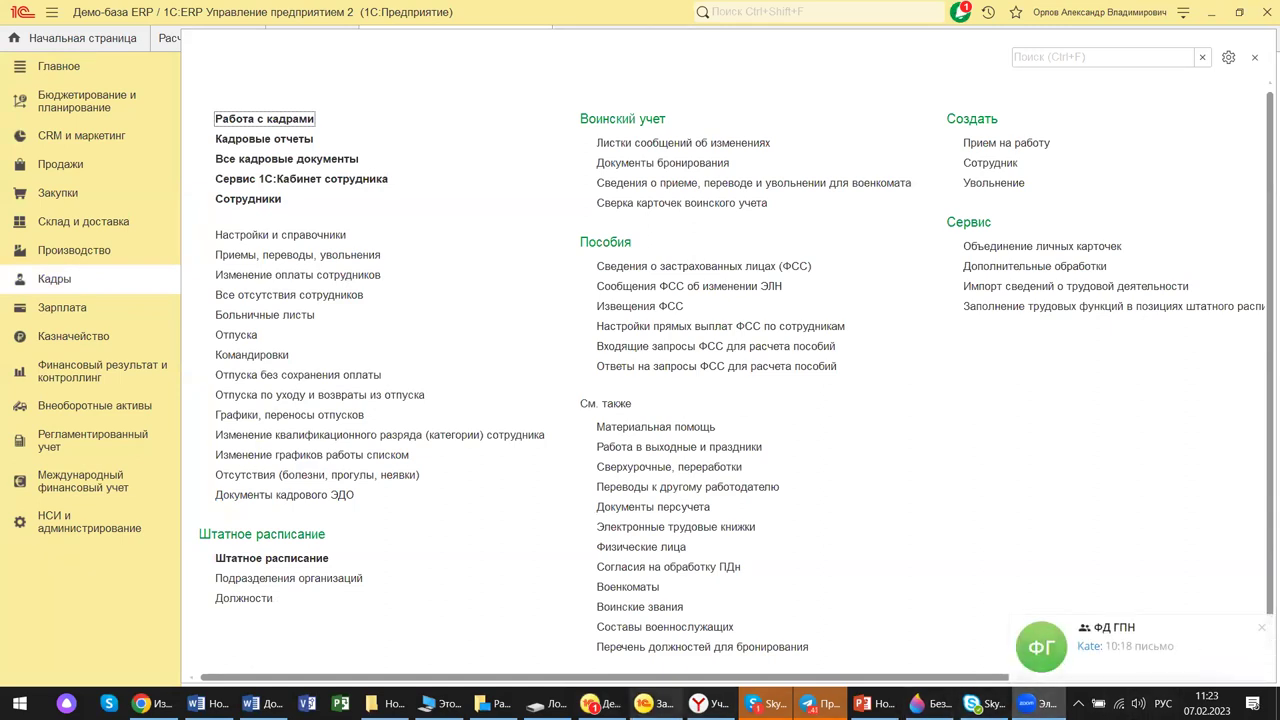
Switch to Зарплата и управление персоналом 3.1 and close the Учетная политика window of Крон-Ц.
{"action": "mouse_move", "coordinate": [655, 703]}
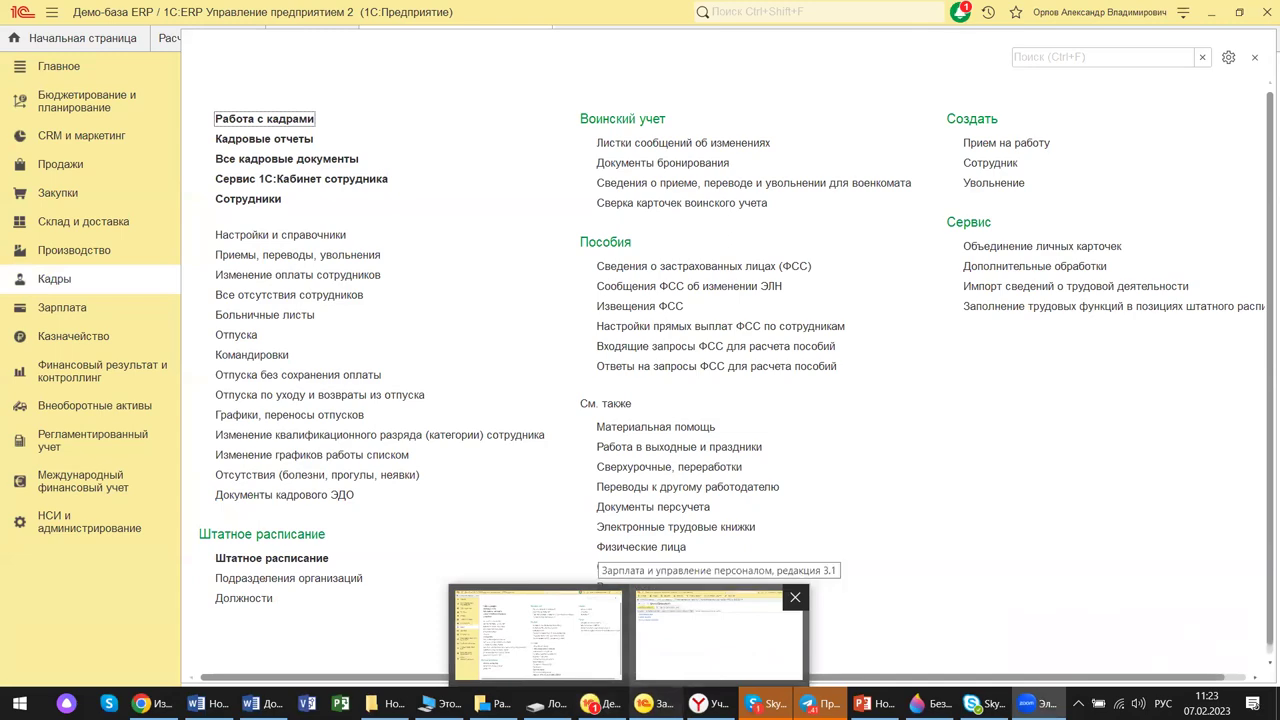
{"action": "left_click", "coordinate": [718, 635]}
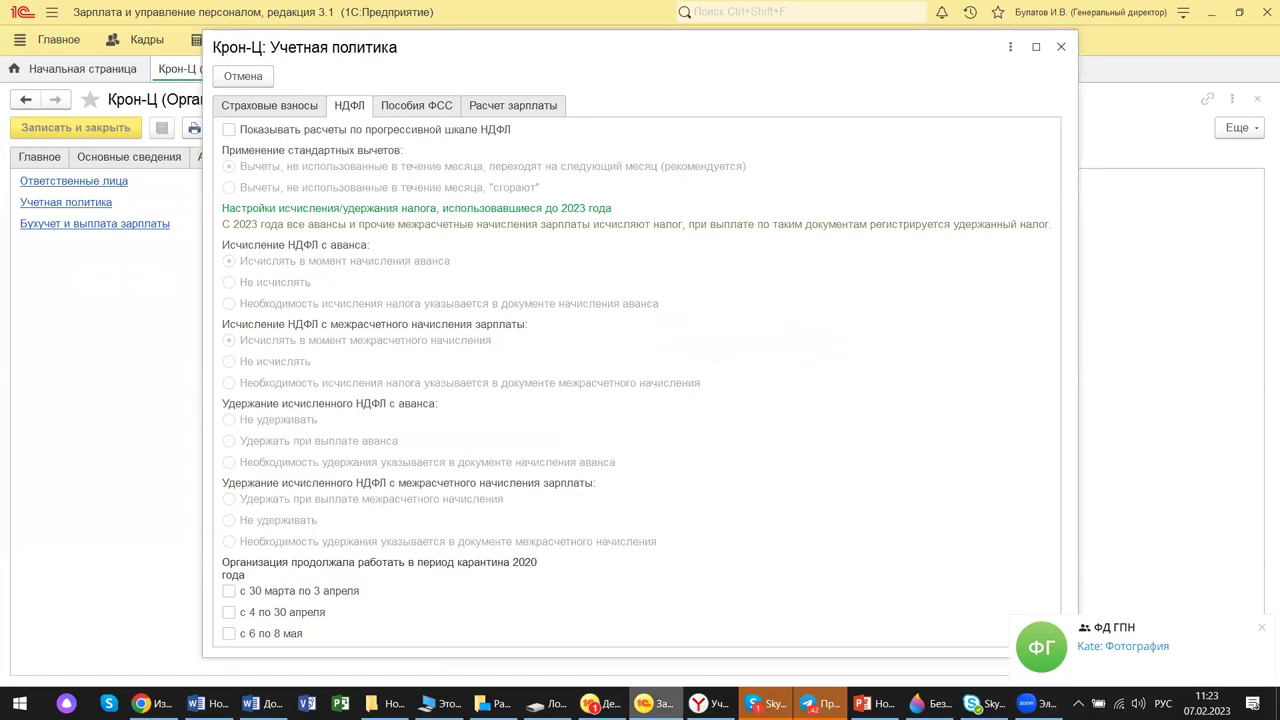
{"action": "left_click", "coordinate": [1261, 627]}
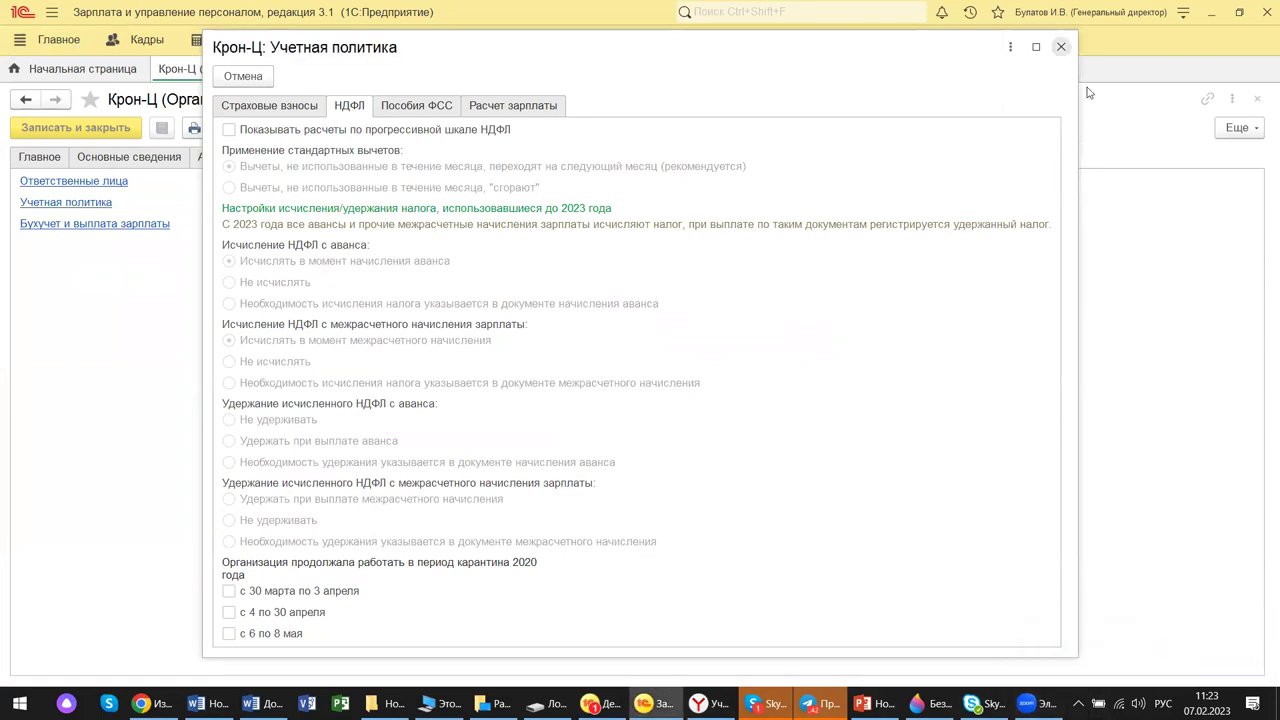
{"action": "key", "text": "Escape"}
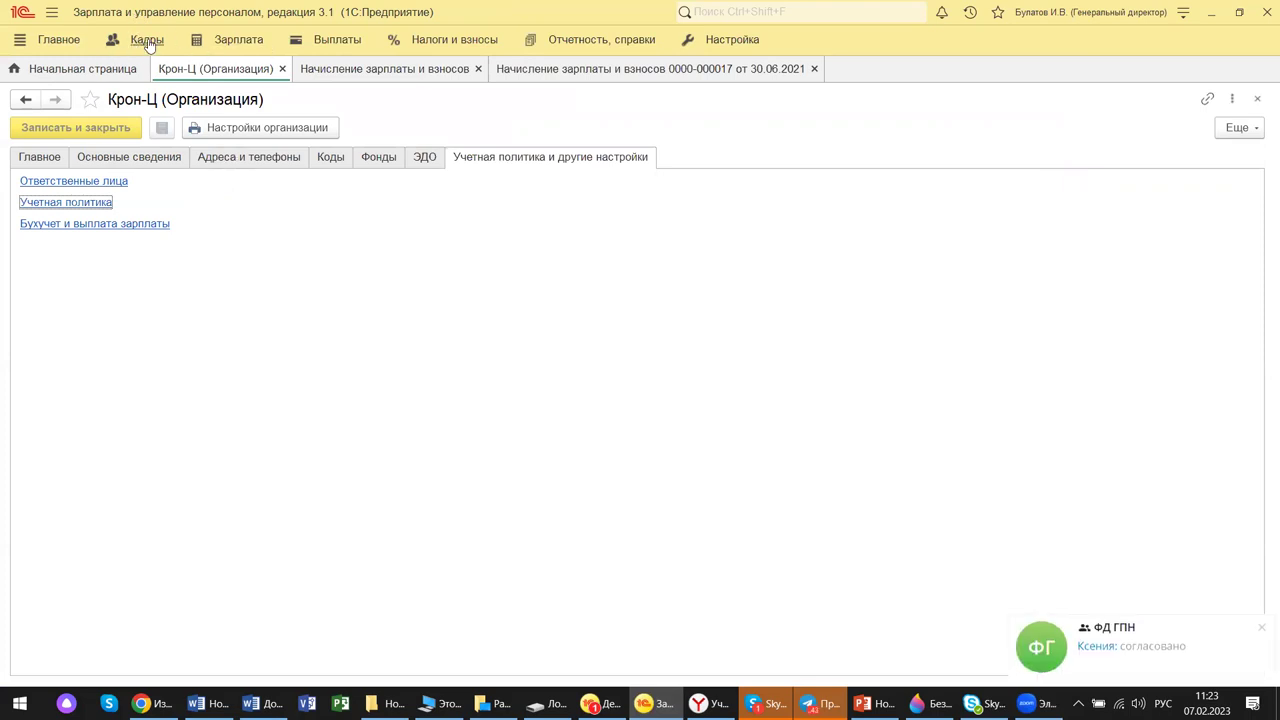
Look through the commands of the Кадры section and the Зарплата section, dismissing the chat notifications.
{"action": "mouse_move", "coordinate": [1249, 660]}
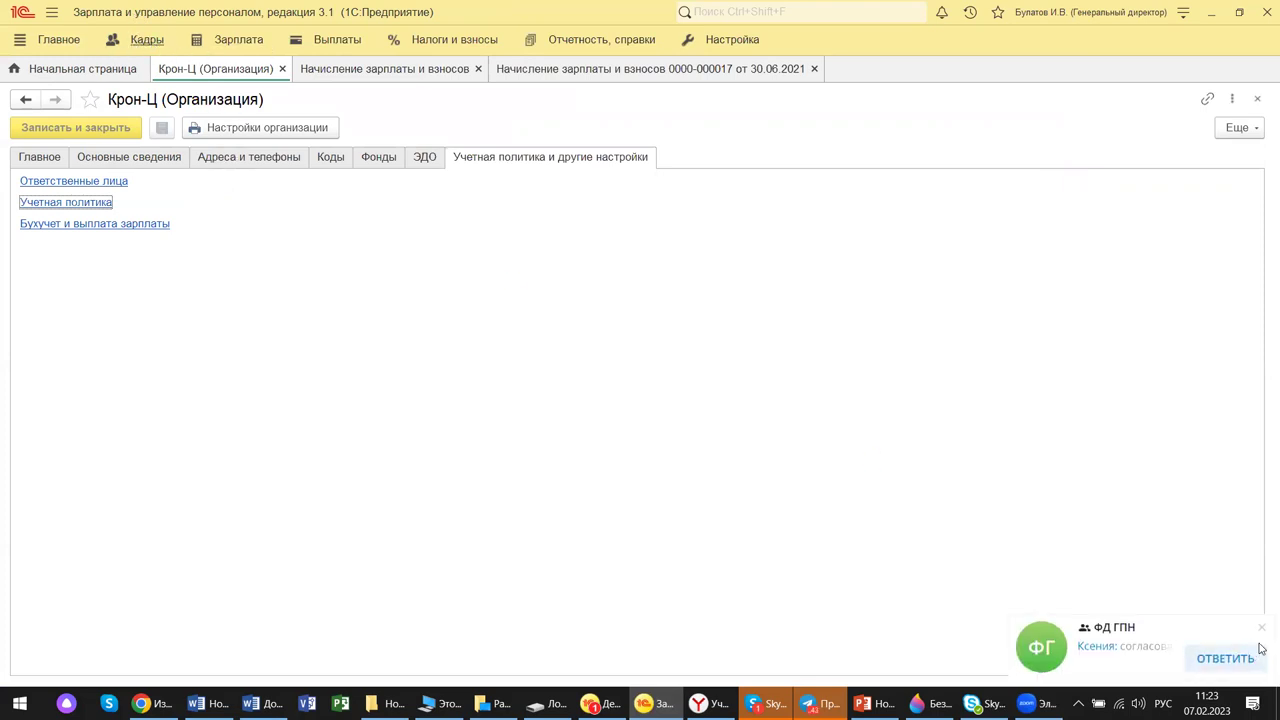
{"action": "left_click", "coordinate": [1261, 629]}
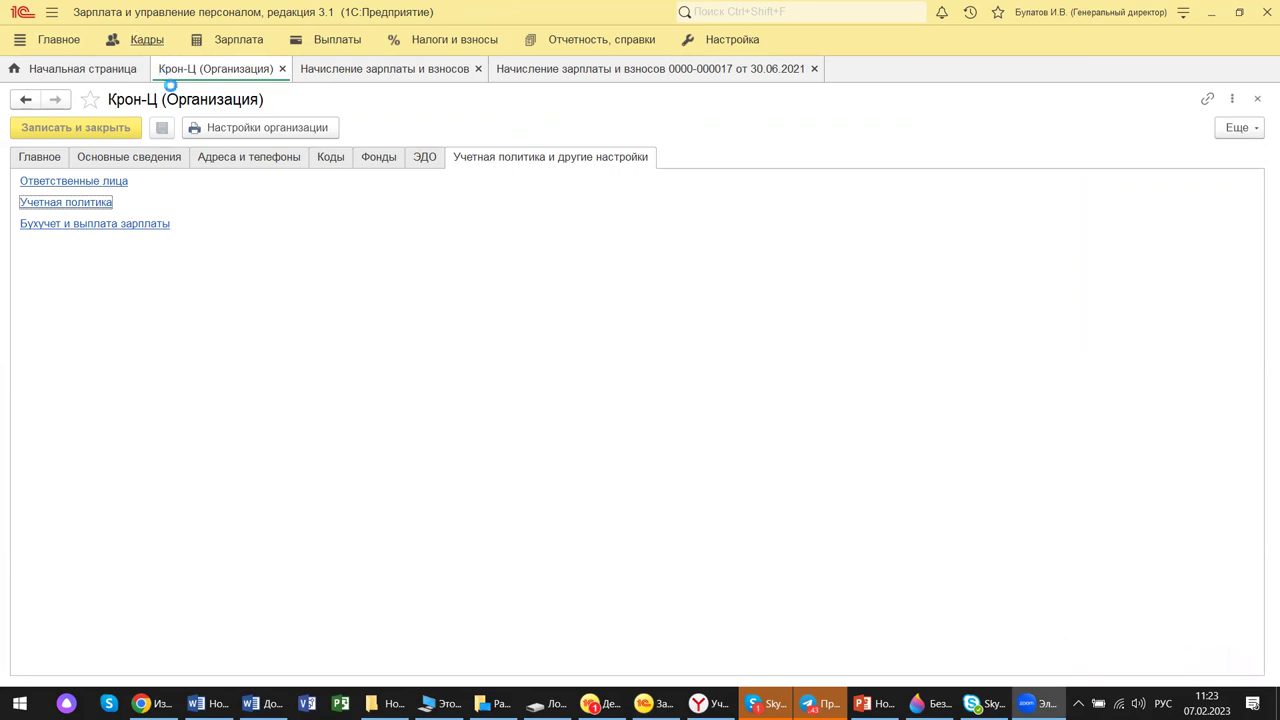
{"action": "left_click", "coordinate": [655, 703]}
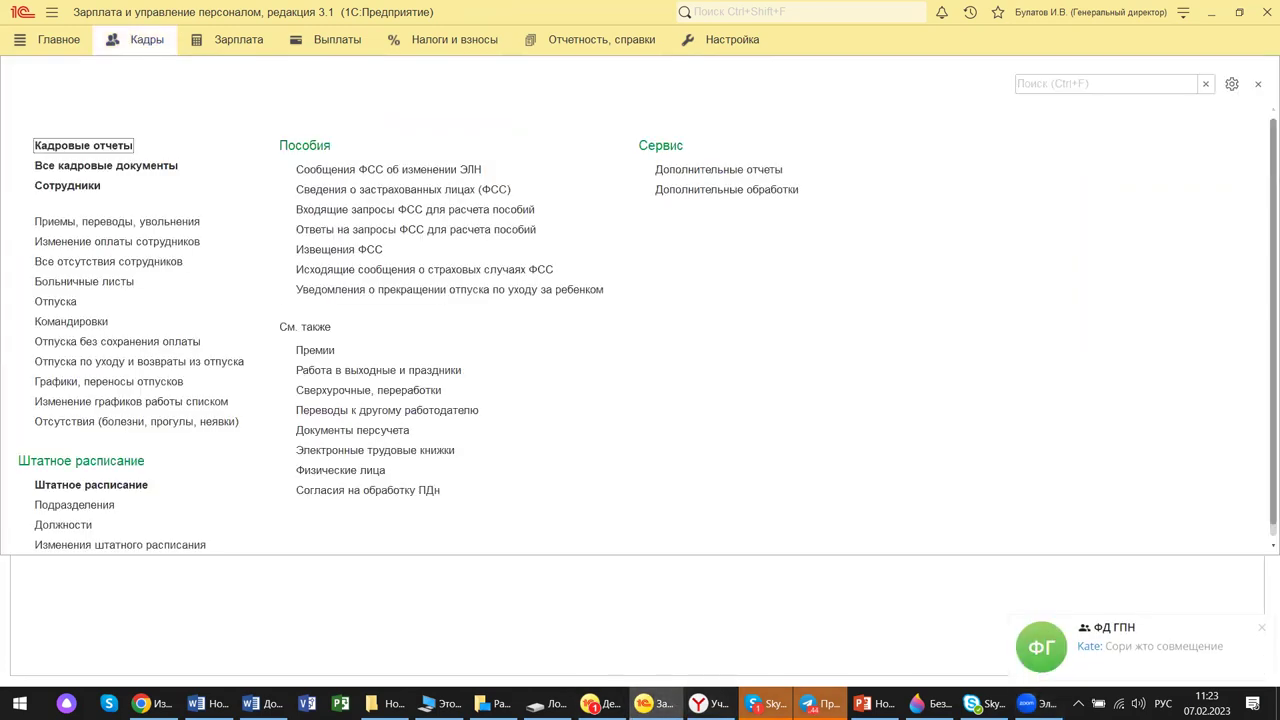
{"action": "left_click", "coordinate": [1261, 629]}
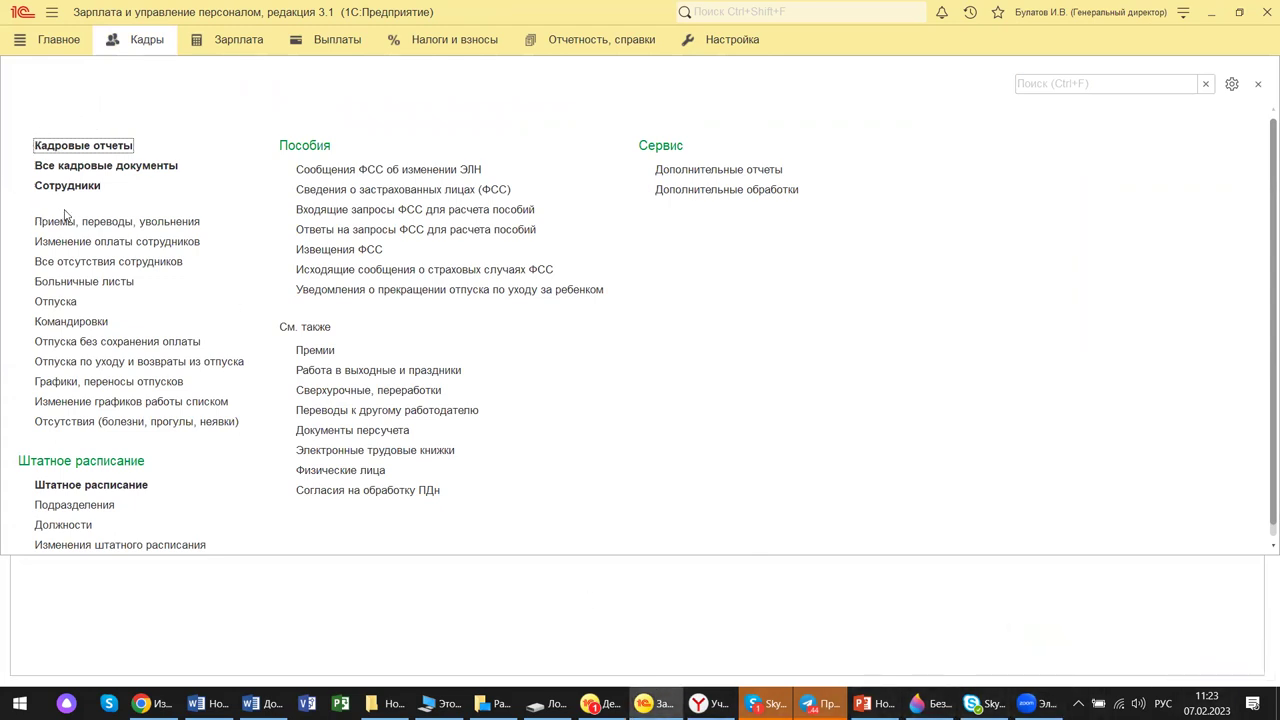
{"action": "left_click", "coordinate": [236, 42]}
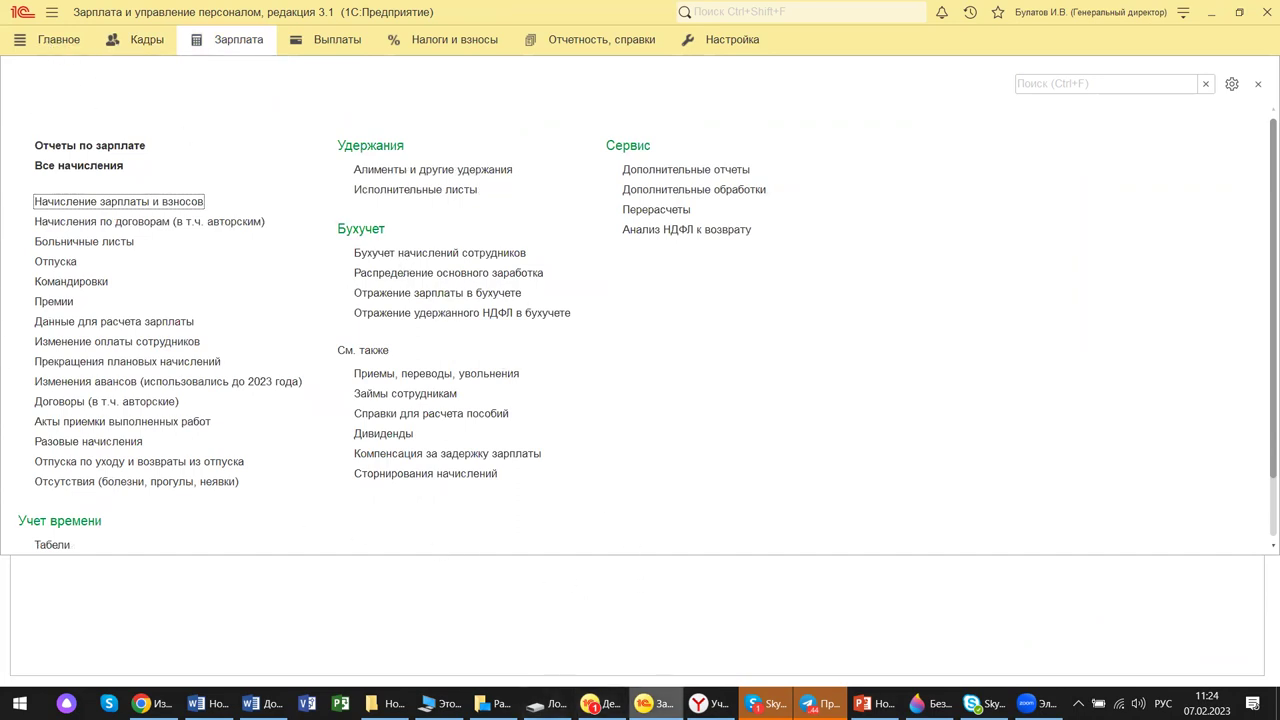
Switch to the PowerPoint presentation Новый НДФЛ-2023.pptx and view slide 9 on the НДФЛ policy settings and slide 10 on НДФЛ payment deadlines.
{"action": "left_click", "coordinate": [873, 703]}
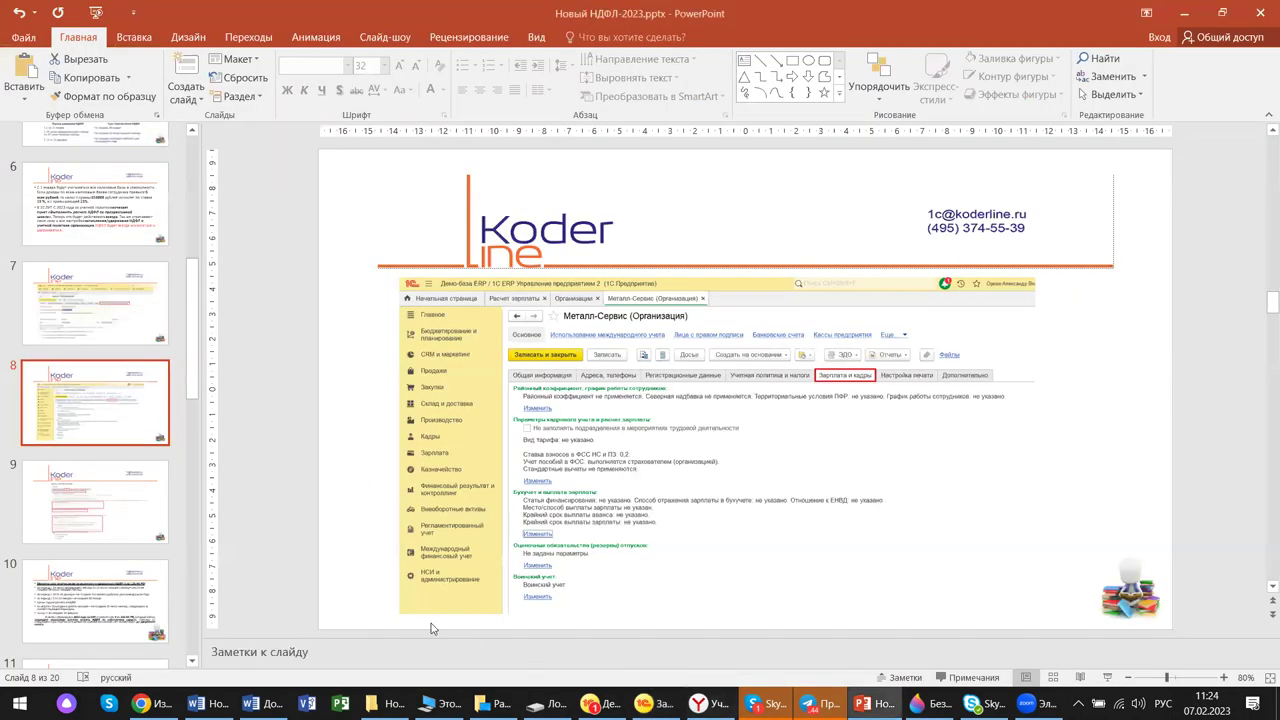
{"action": "left_click", "coordinate": [104, 498]}
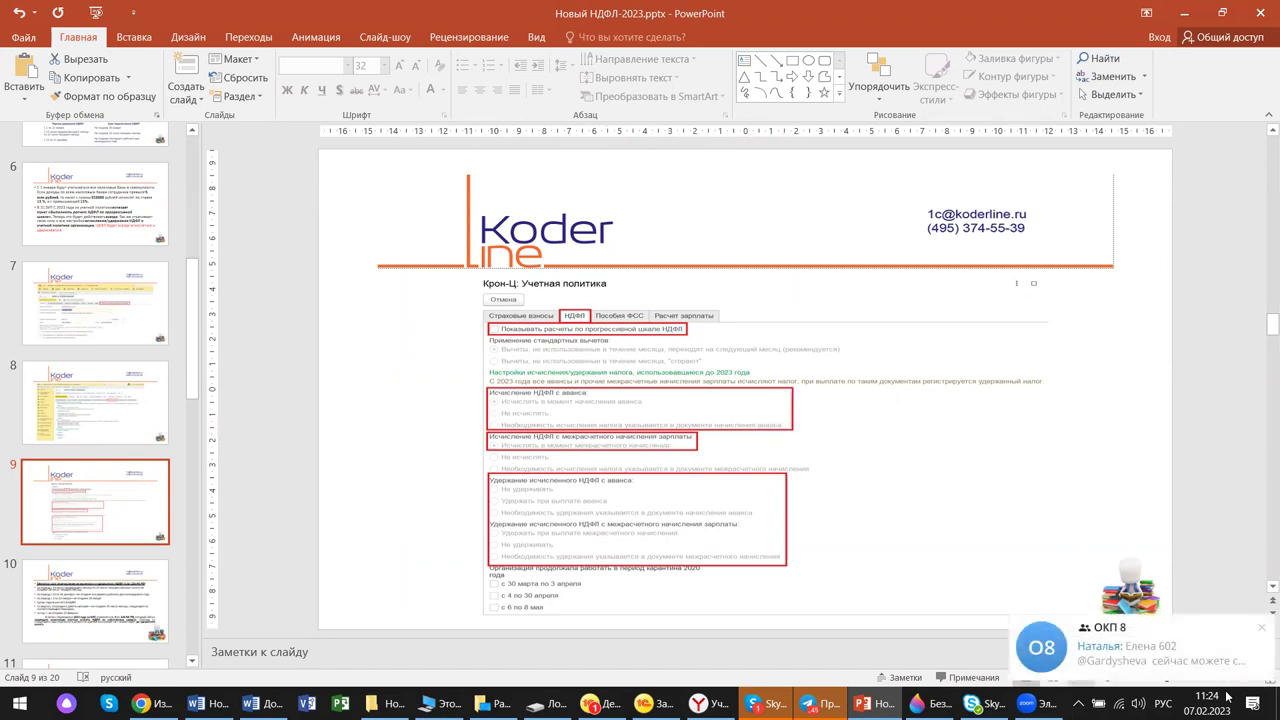
{"action": "left_click", "coordinate": [1262, 630]}
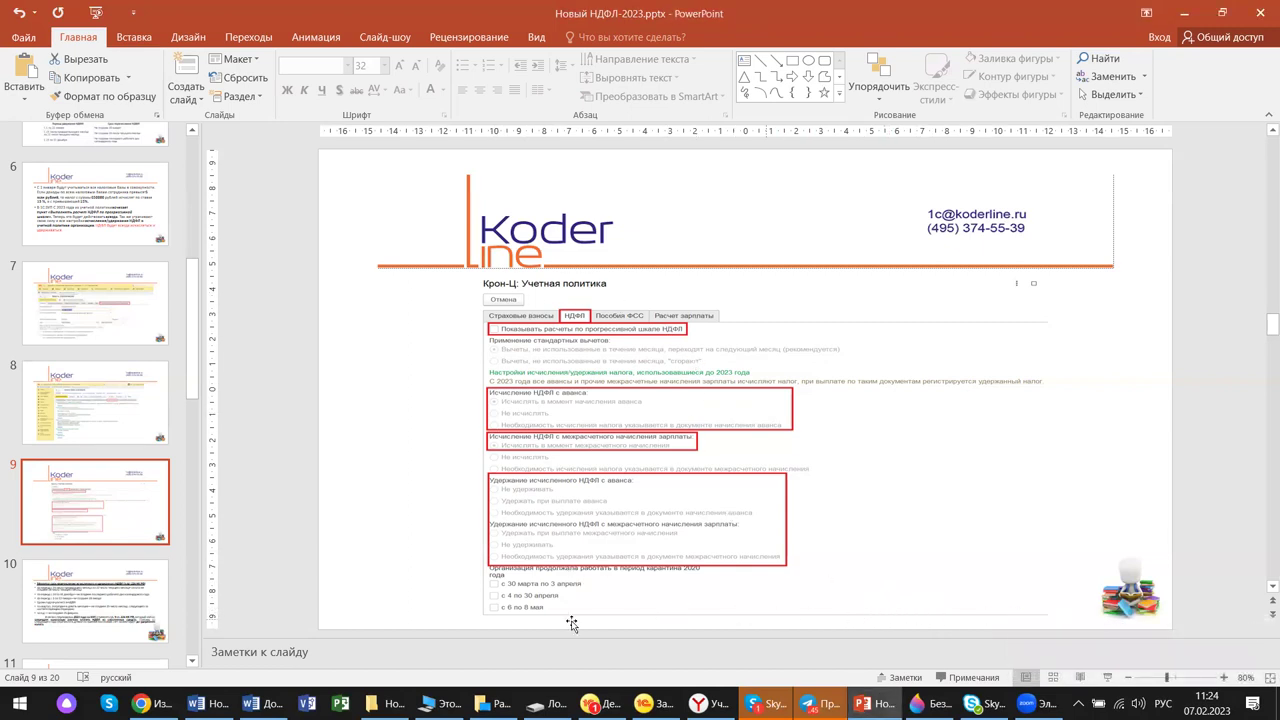
{"action": "left_click", "coordinate": [112, 591]}
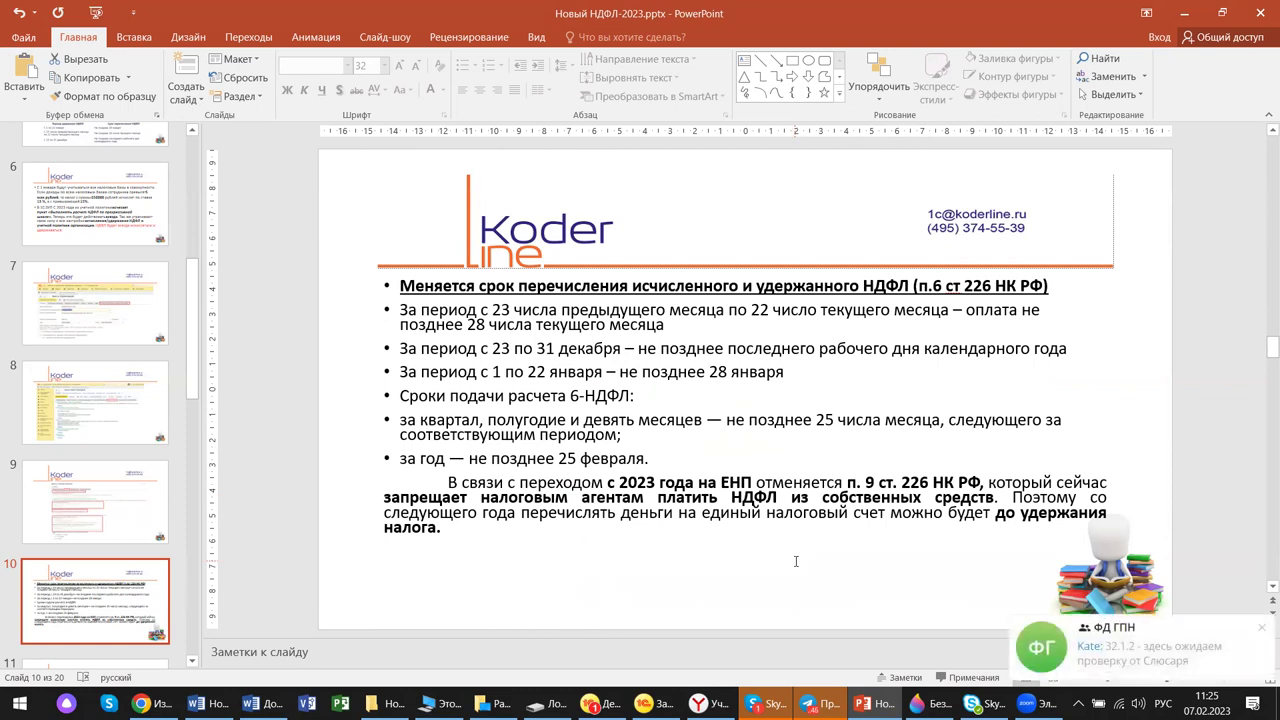
{"action": "left_click", "coordinate": [1262, 629]}
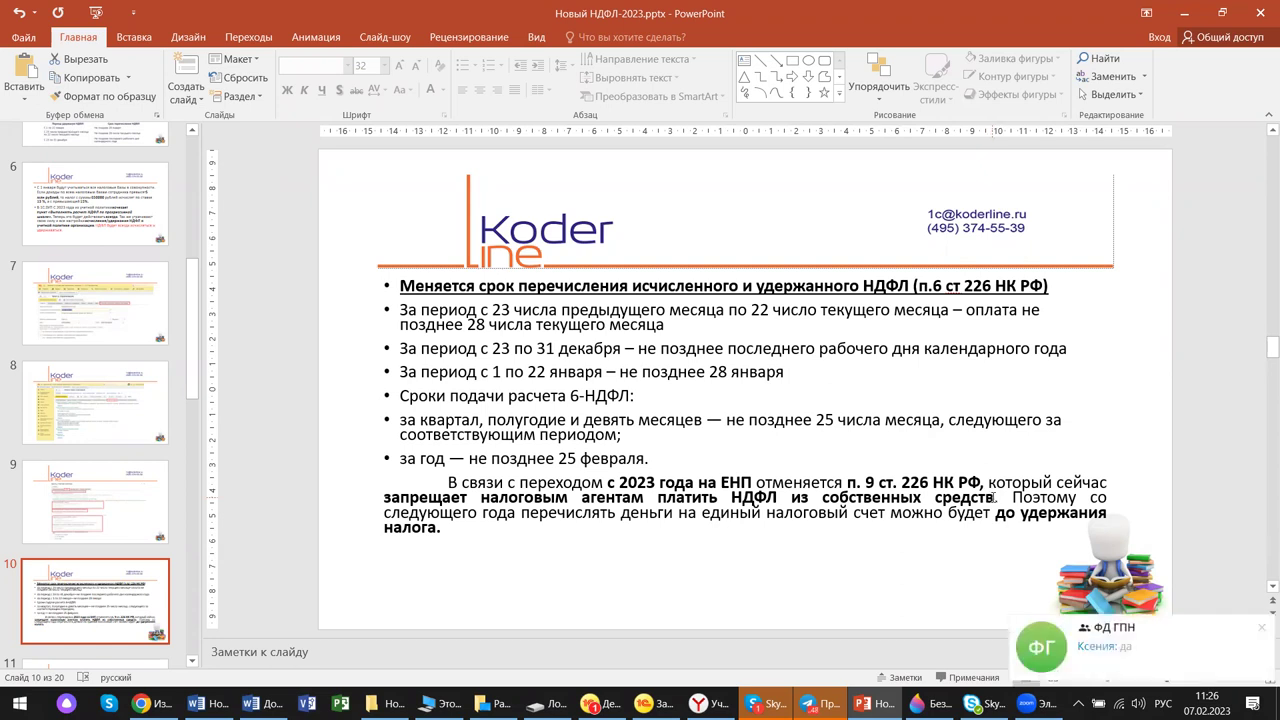
Dismiss the chat notification and view slide 11, which highlights the Отражение удержанного НДФЛ в бухучете command.
{"action": "left_click", "coordinate": [1261, 629]}
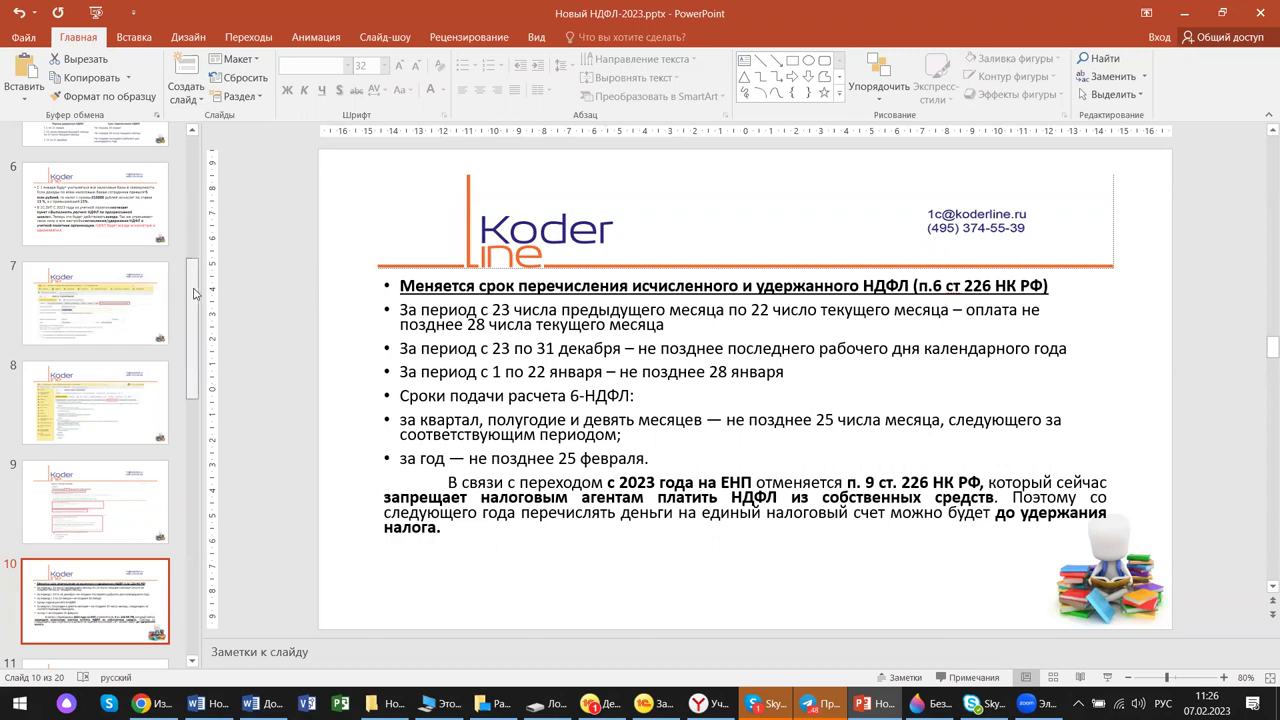
{"action": "scroll", "coordinate": [167, 375], "scroll_direction": "down", "scroll_amount": 3}
{"action": "scroll", "coordinate": [167, 375], "scroll_direction": "down", "scroll_amount": 1}
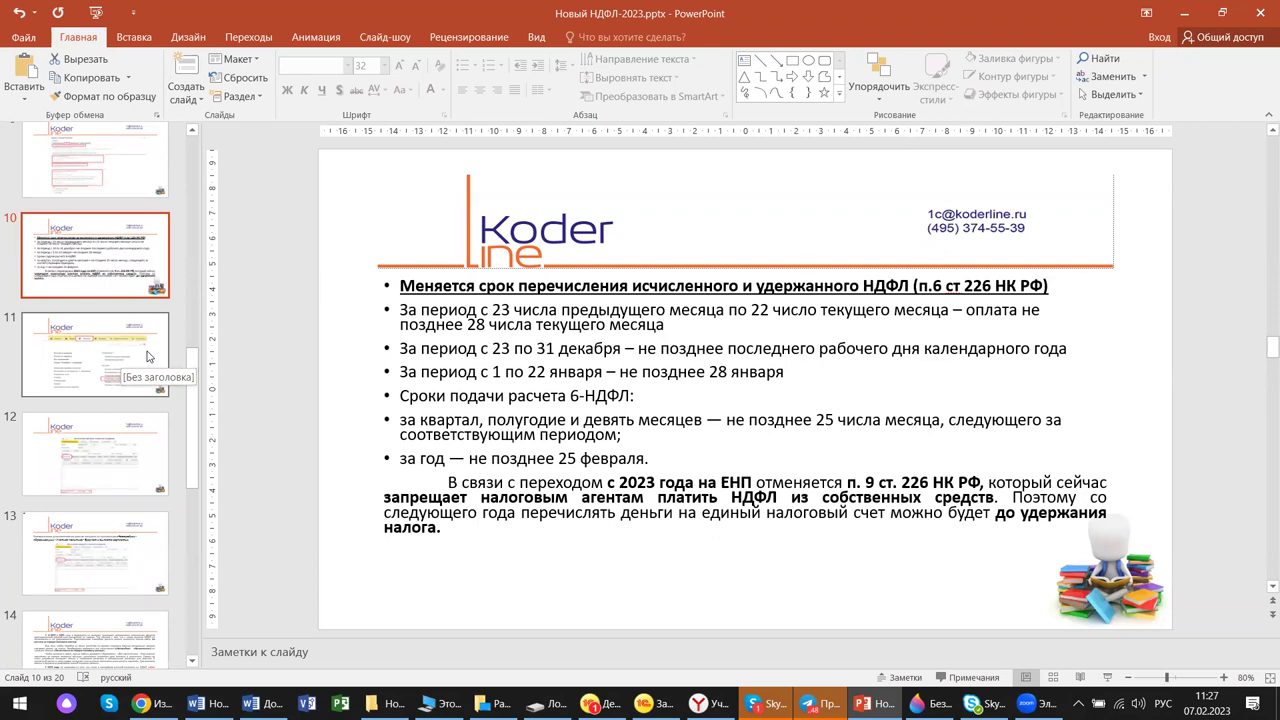
{"action": "left_click", "coordinate": [147, 356]}
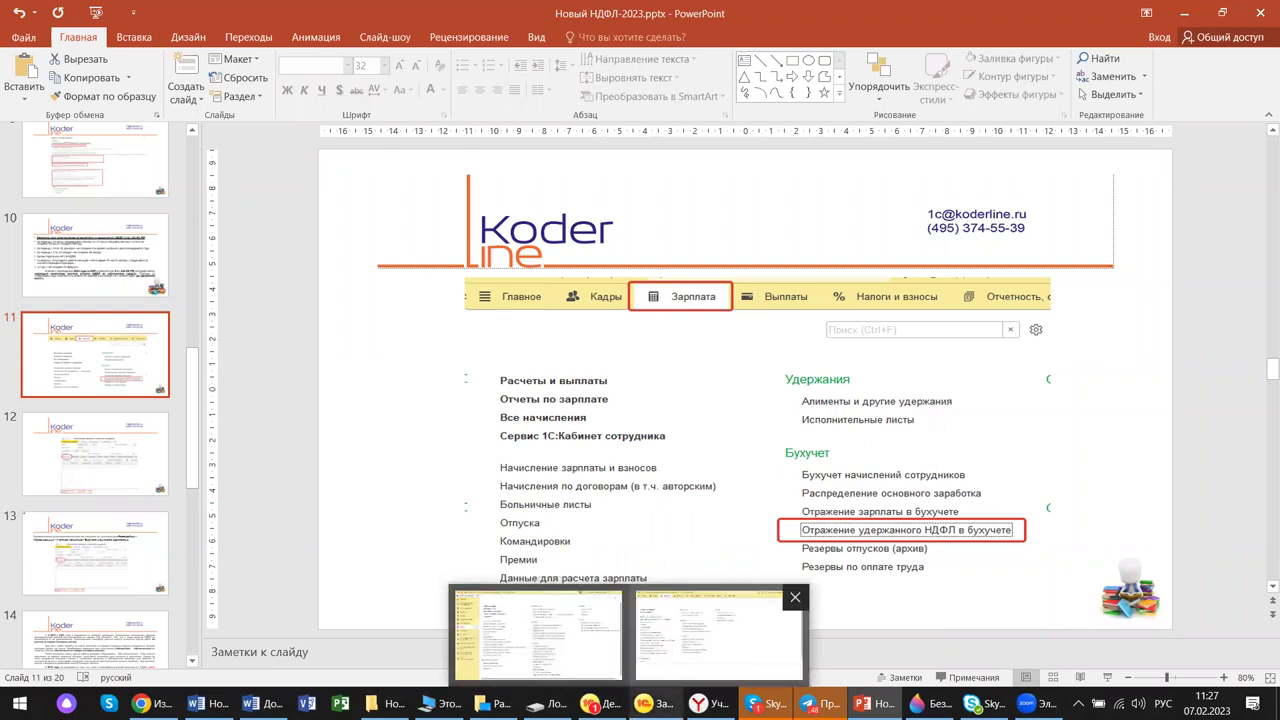
Switch to Зарплата и управление персоналом 3.1 and display the commands of the Зарплата section.
{"action": "left_click", "coordinate": [718, 635]}
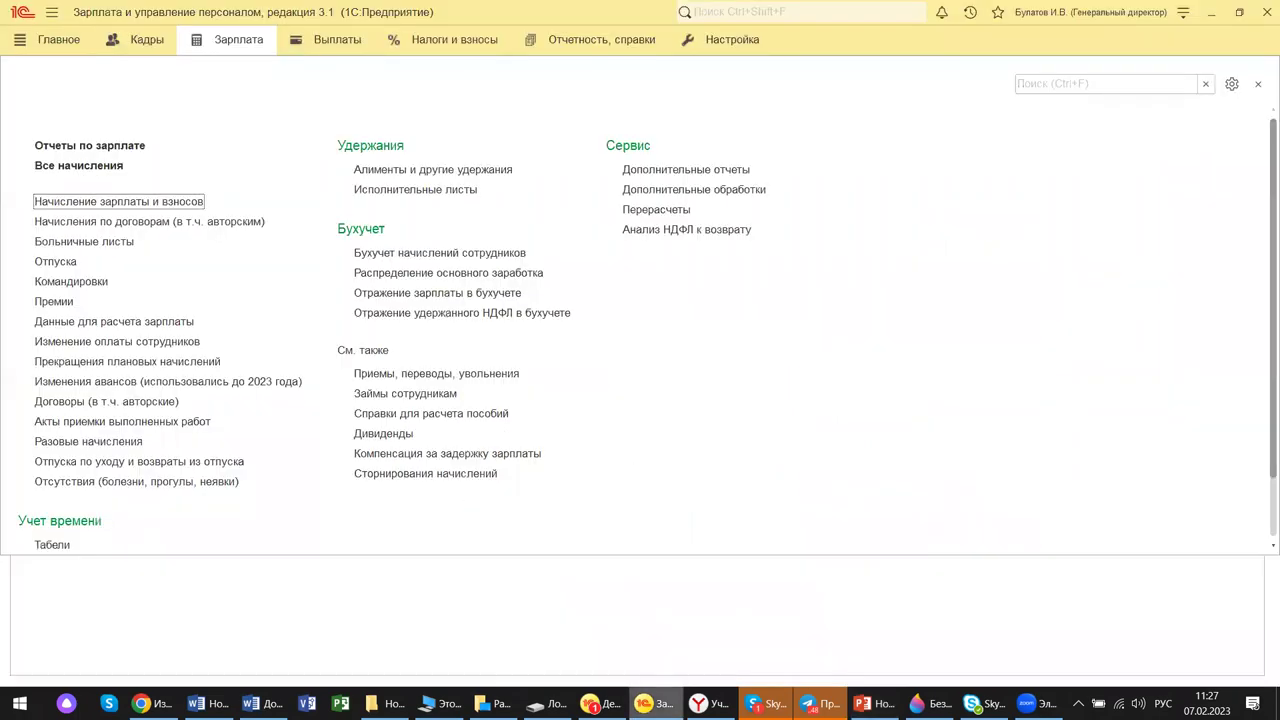
{"action": "left_click", "coordinate": [236, 40]}
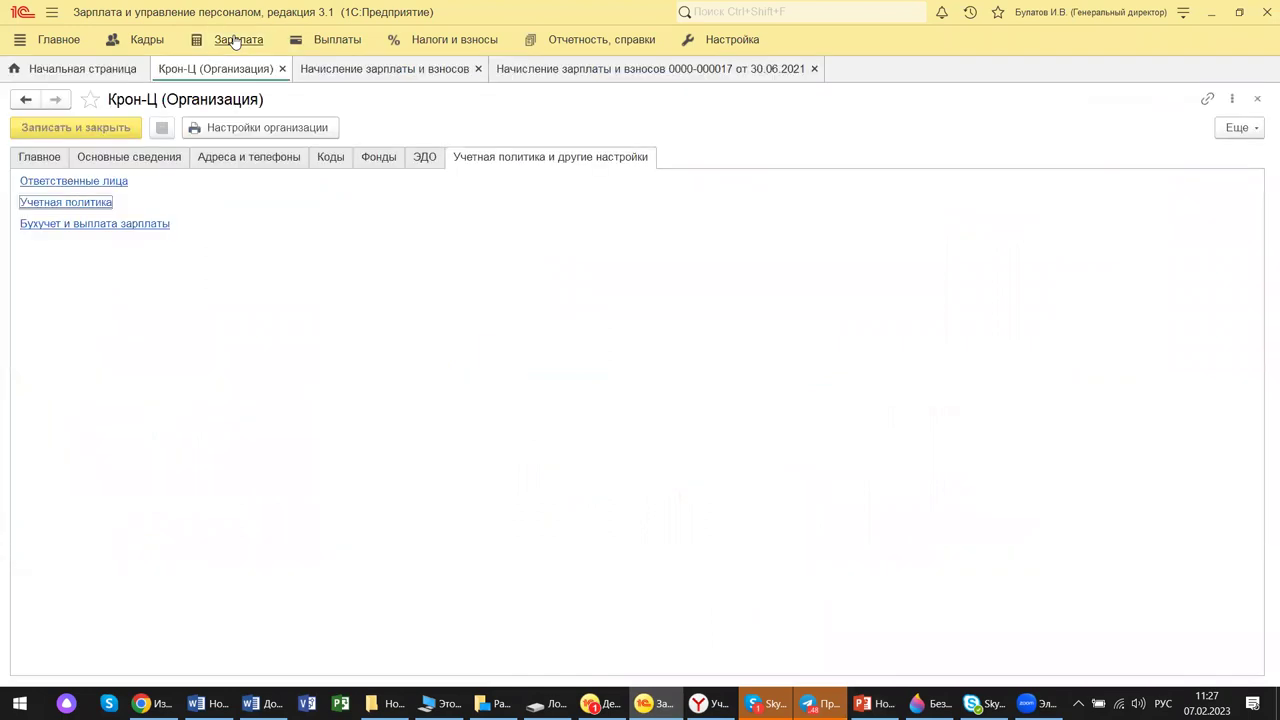
{"action": "left_click", "coordinate": [236, 40]}
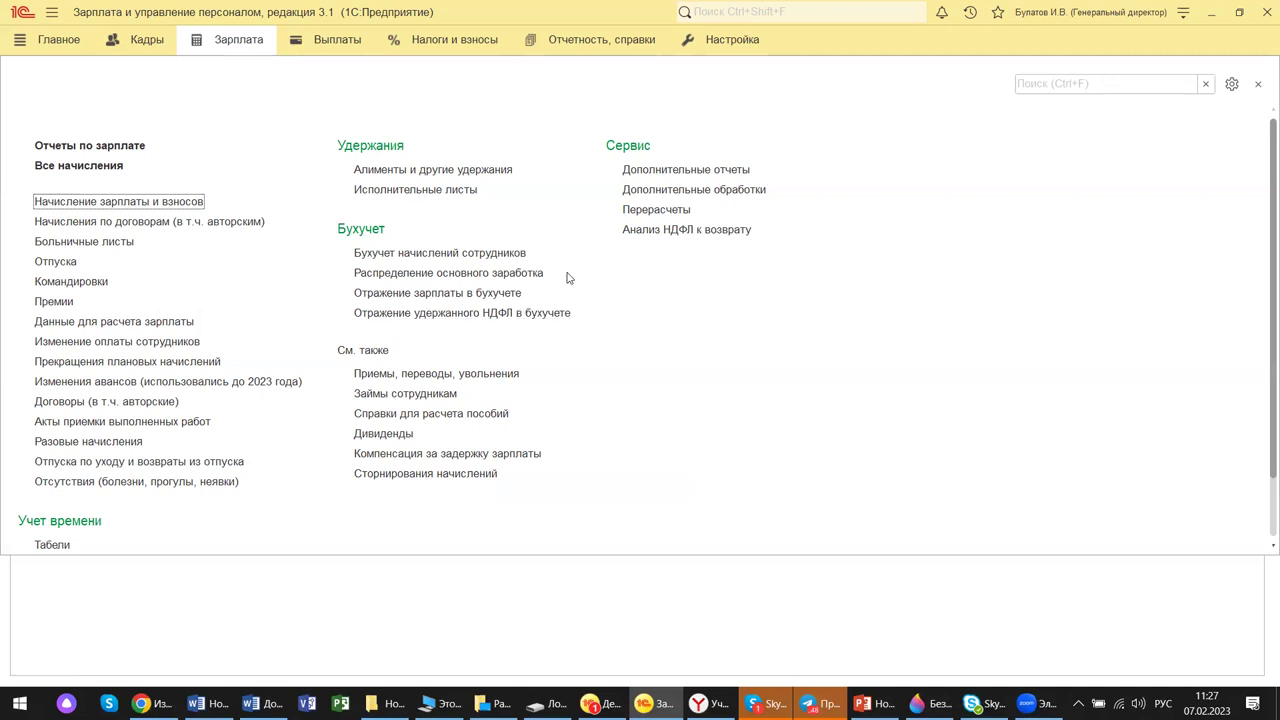
Check the configuration version in the О программе window, dismissing the chat notification, and close the window.
{"action": "left_click", "coordinate": [1175, 8]}
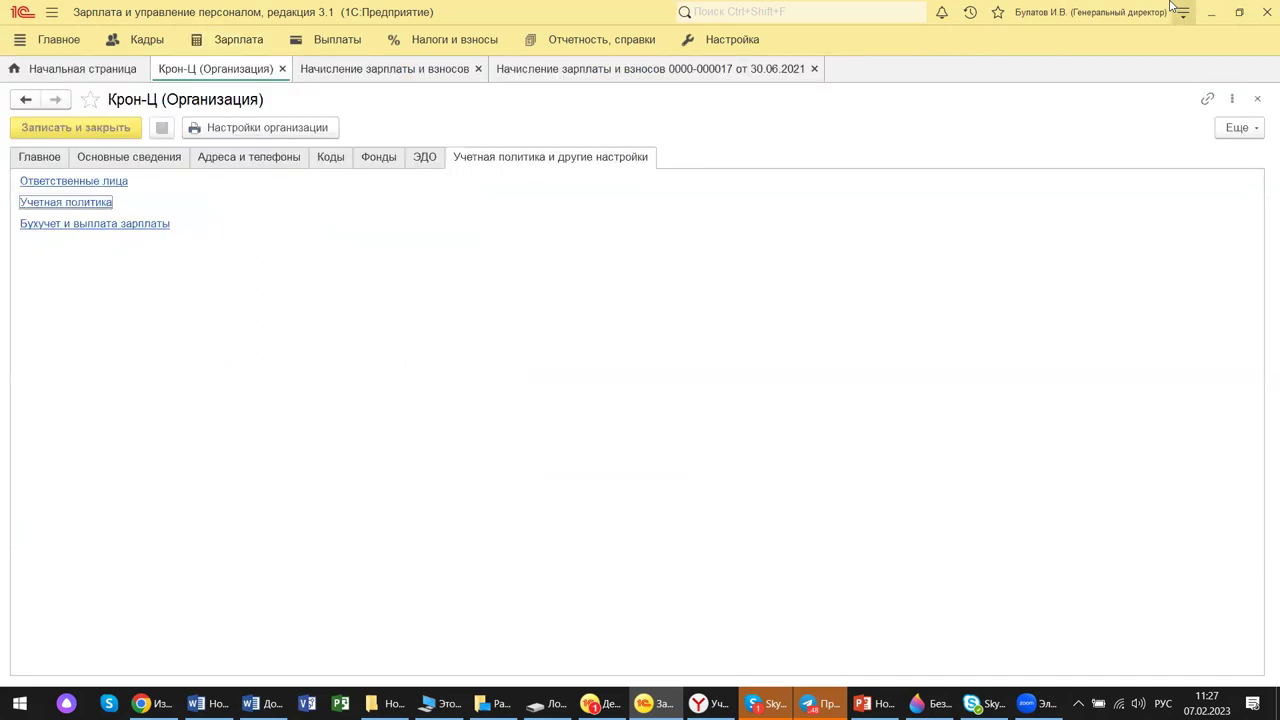
{"action": "left_click", "coordinate": [1174, 8]}
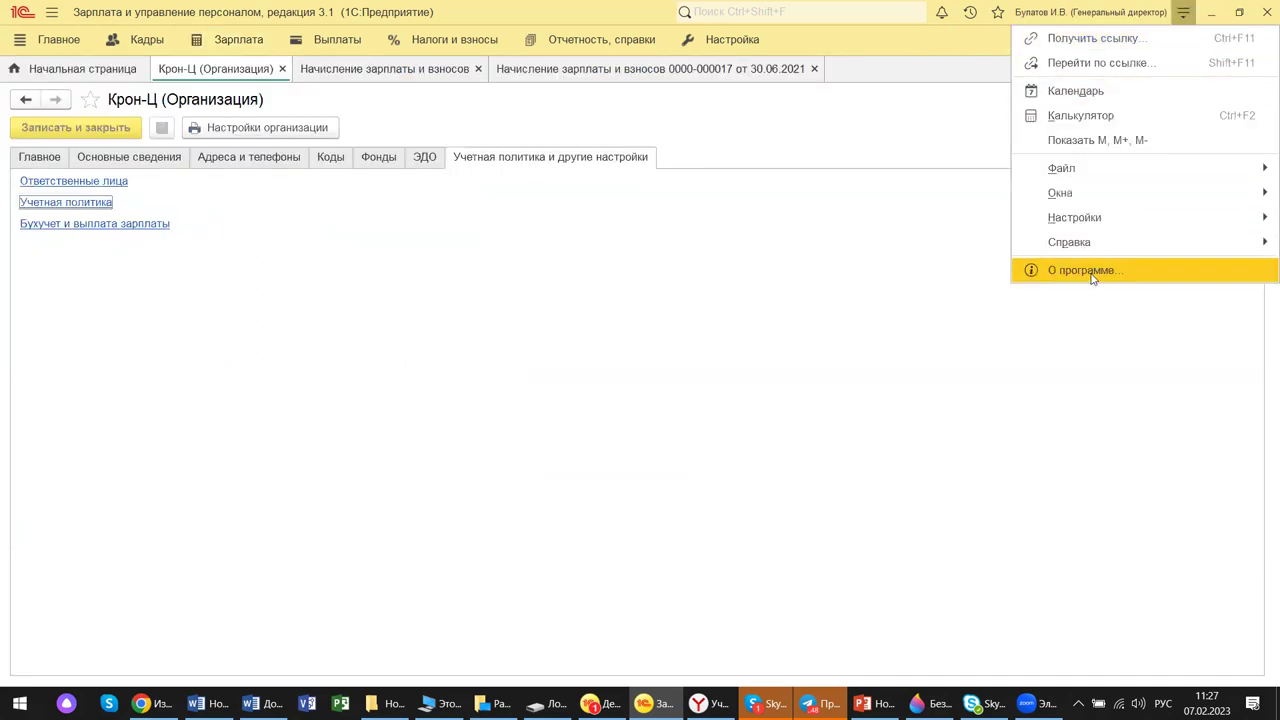
{"action": "left_click", "coordinate": [1033, 274]}
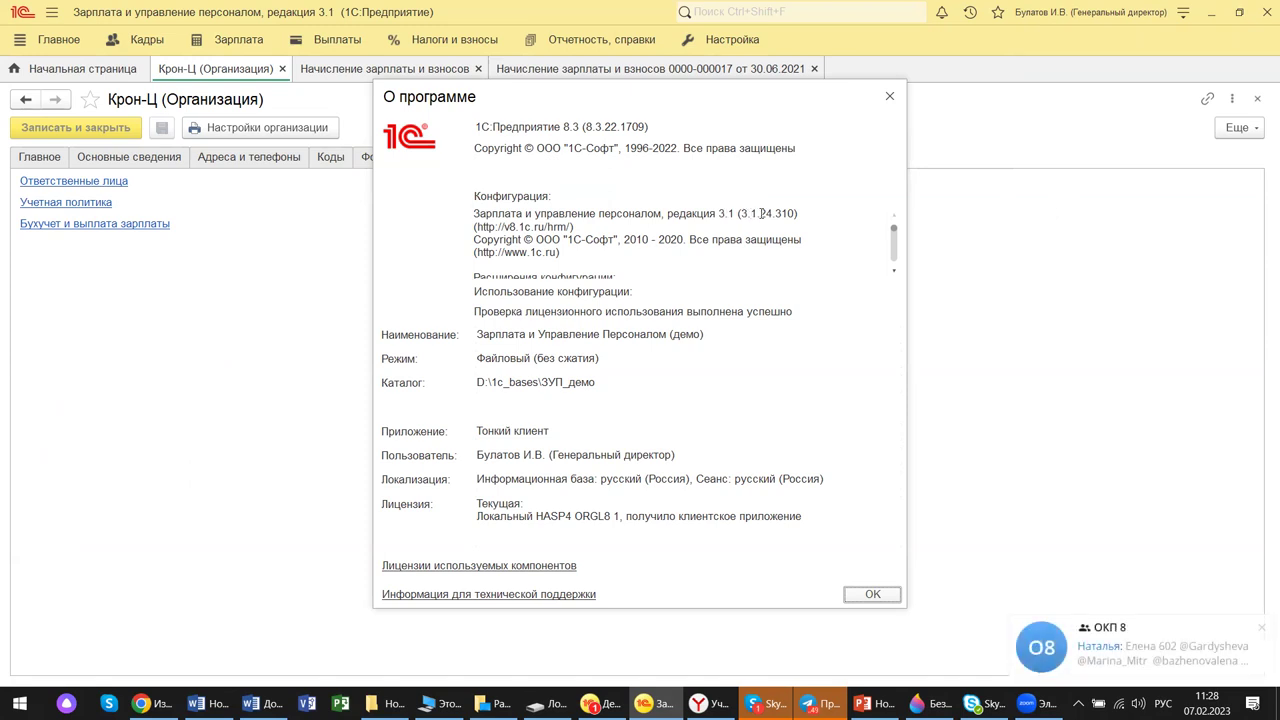
{"action": "left_click", "coordinate": [1259, 631]}
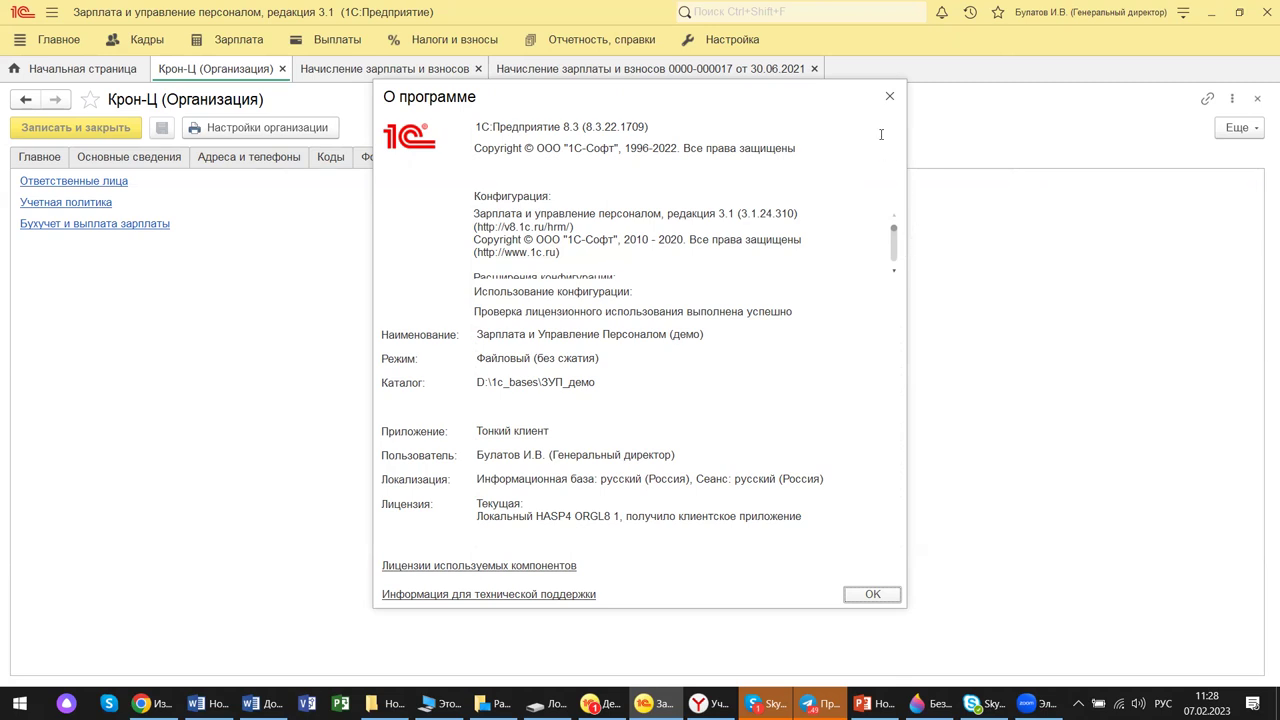
{"action": "left_click", "coordinate": [889, 98]}
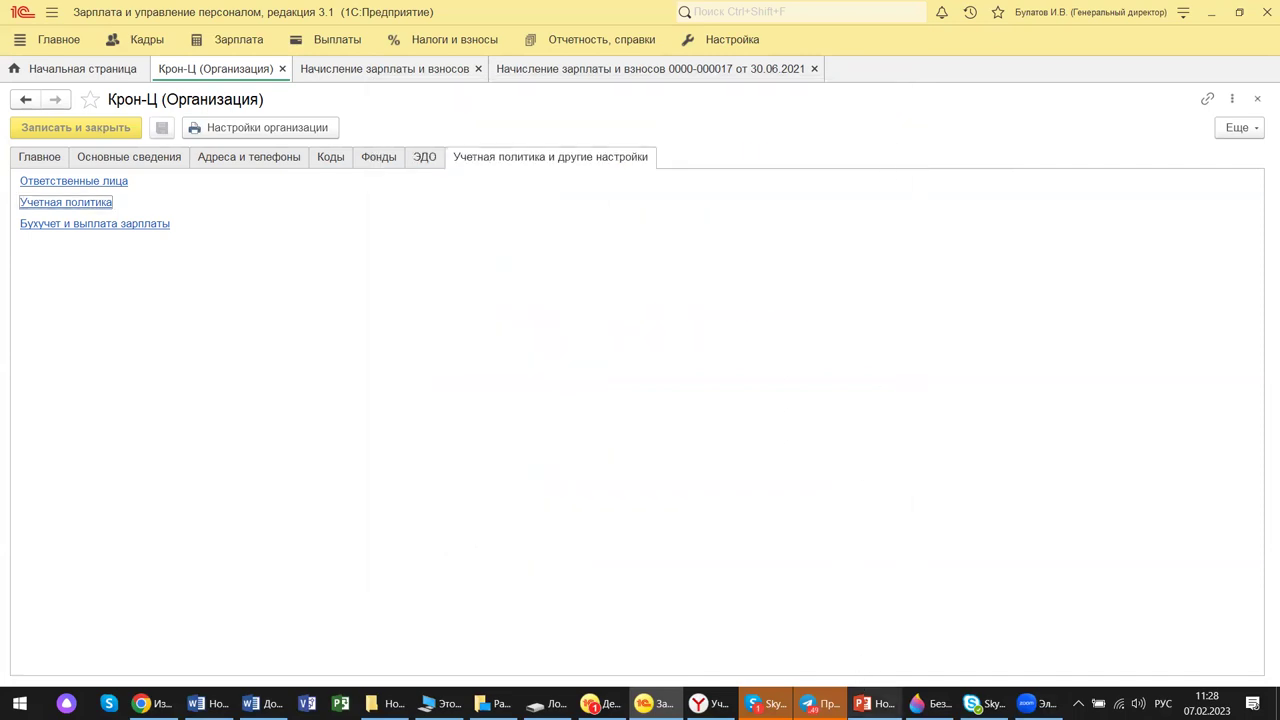
Compare slide 11 of the PowerPoint presentation with the Зарплата section commands in Зарплата и управление персоналом 3.1, dismissing the chat notification.
{"action": "left_click", "coordinate": [874, 702]}
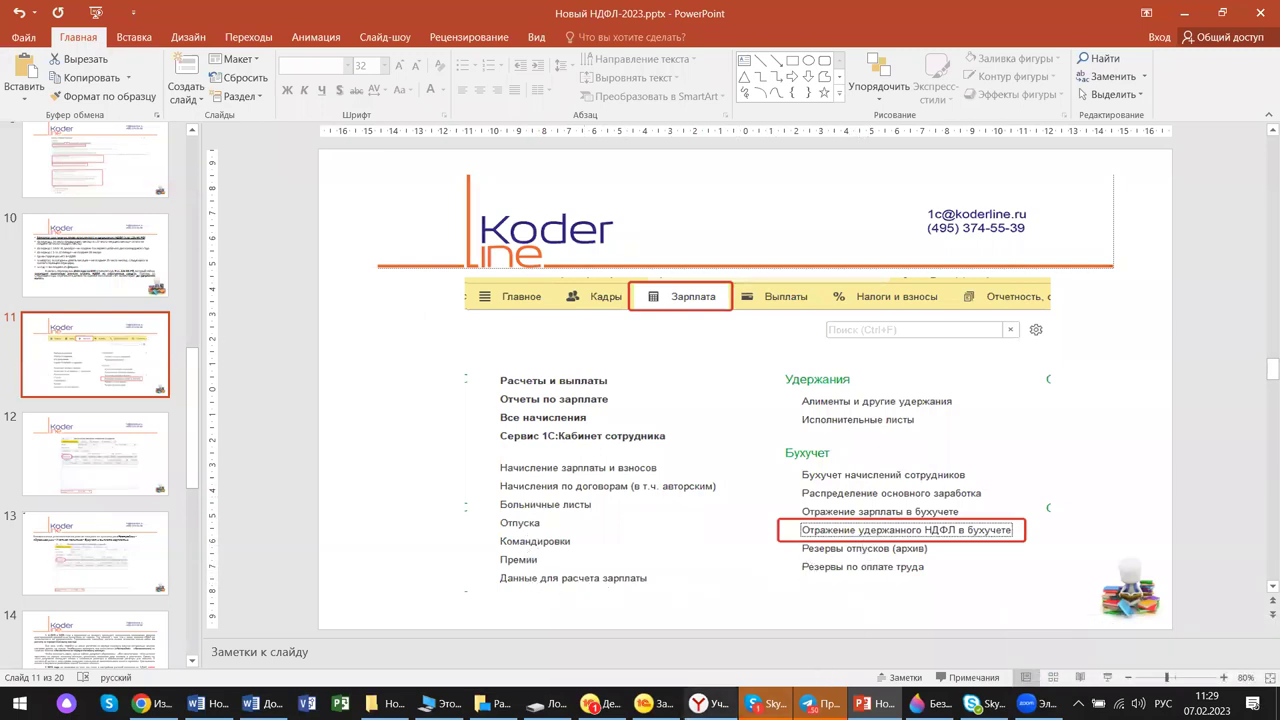
{"action": "mouse_move", "coordinate": [655, 703]}
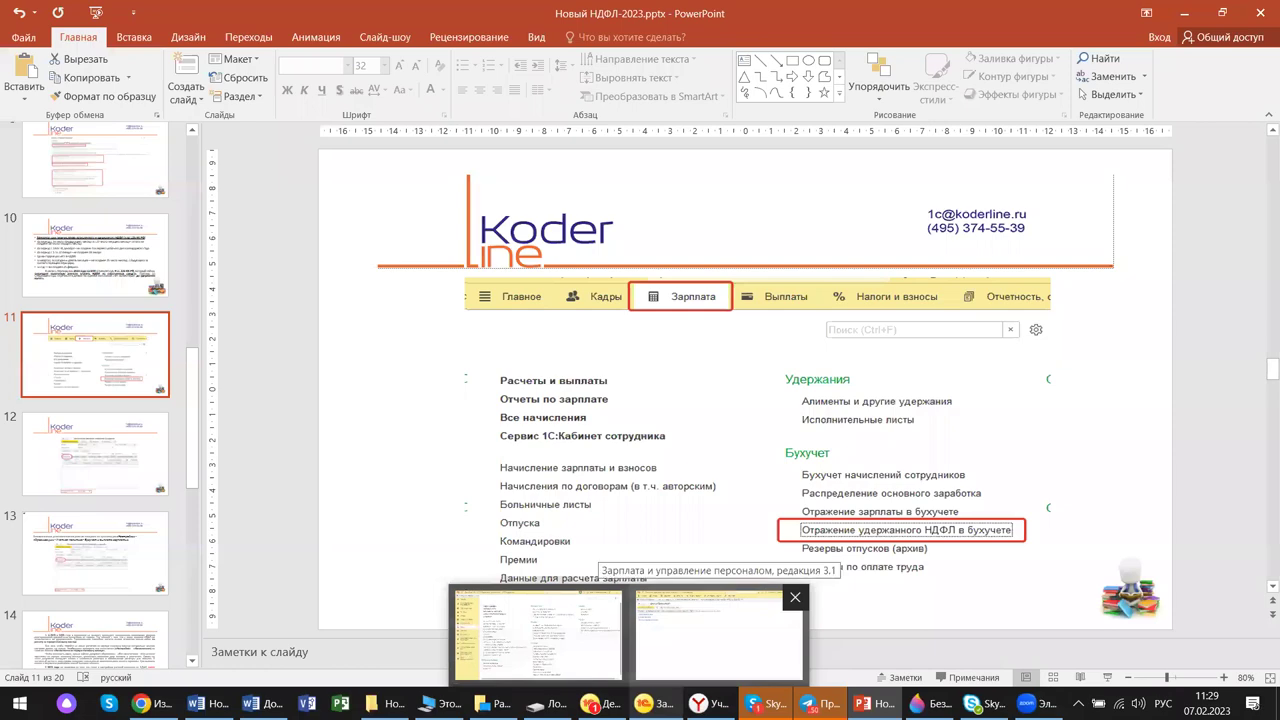
{"action": "left_click", "coordinate": [718, 635]}
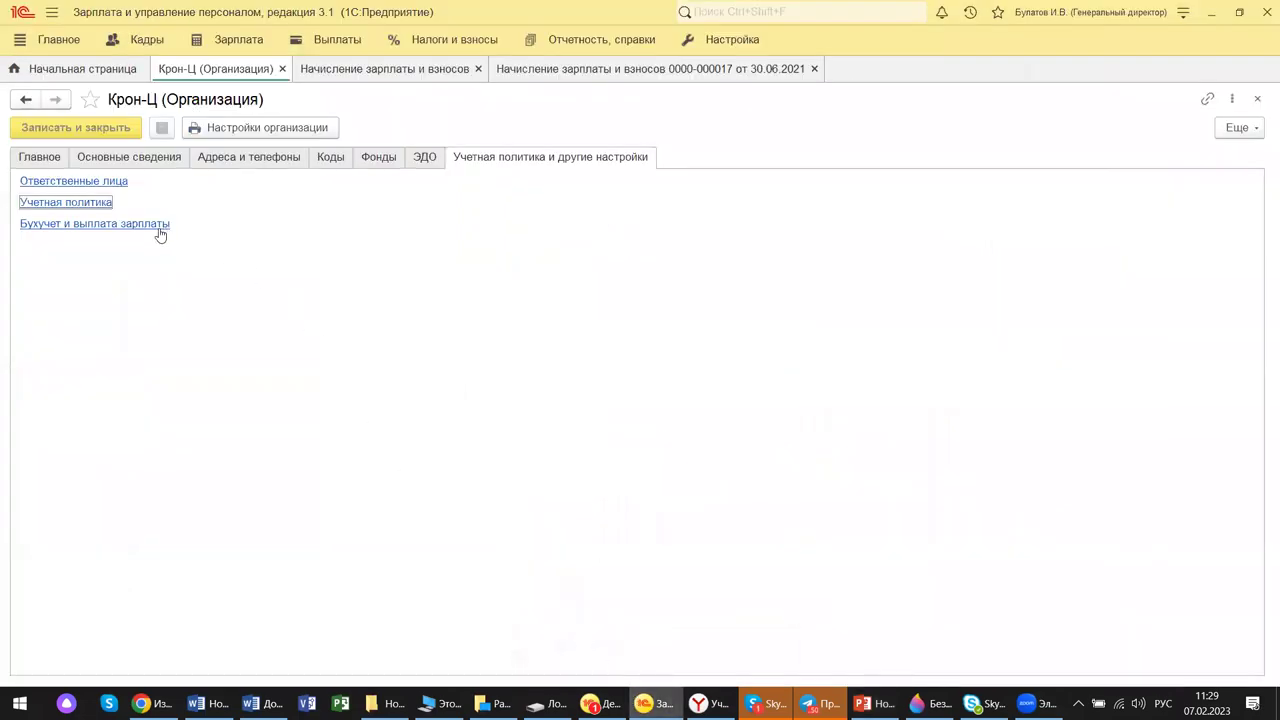
{"action": "left_click", "coordinate": [227, 41]}
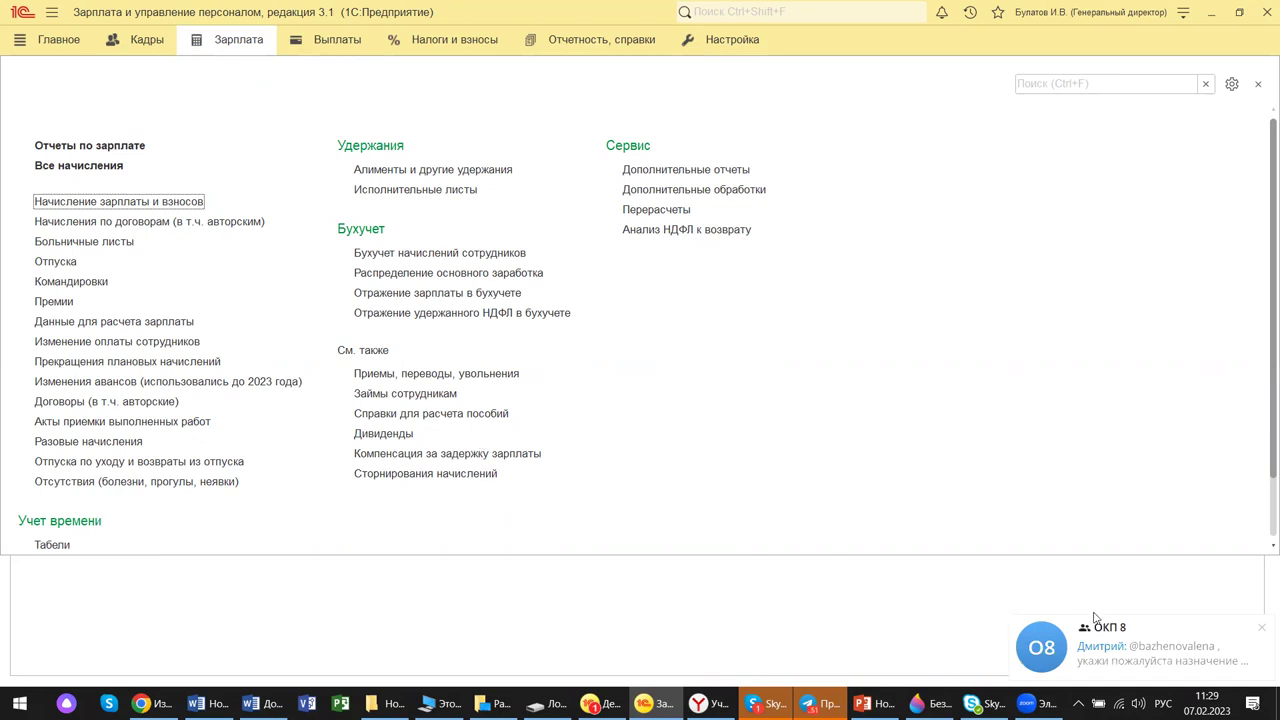
{"action": "left_click", "coordinate": [1264, 632]}
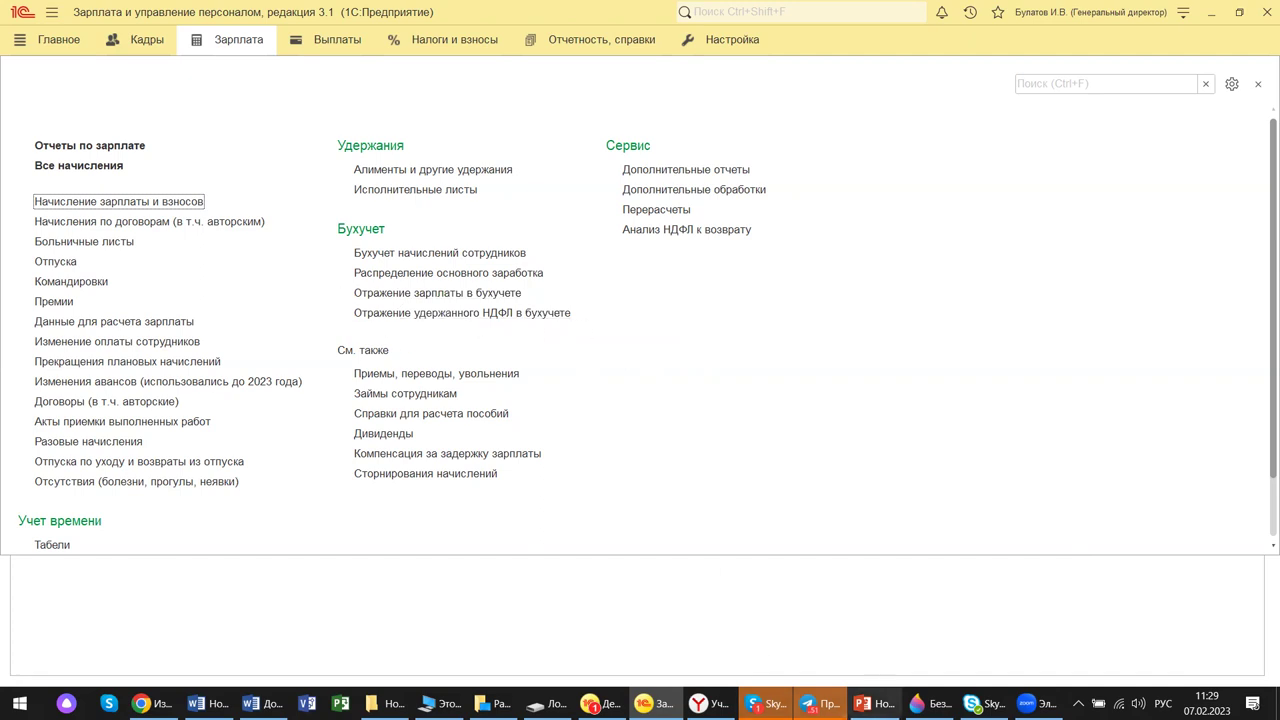
Switch to the PowerPoint presentation and view slide 12 on the Планируемая дата выплаты of the Начисление зарплаты и взносов document.
{"action": "left_click", "coordinate": [868, 703]}
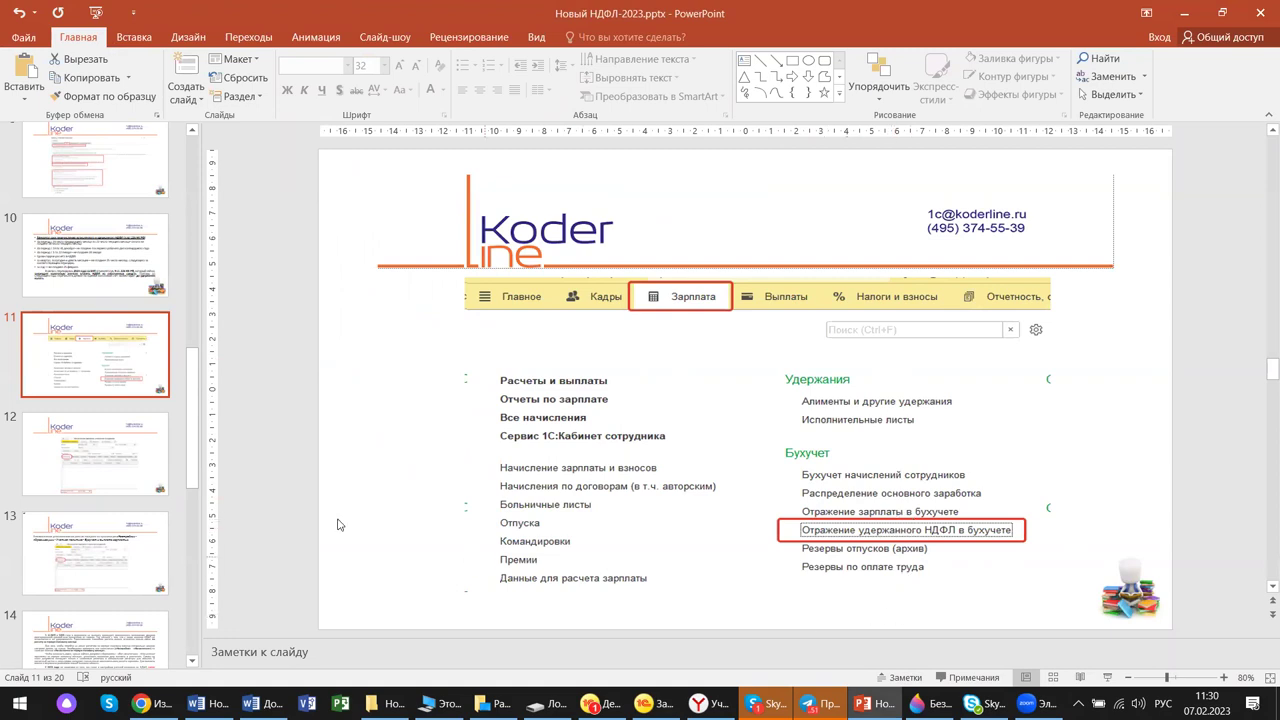
{"action": "left_click", "coordinate": [96, 459]}
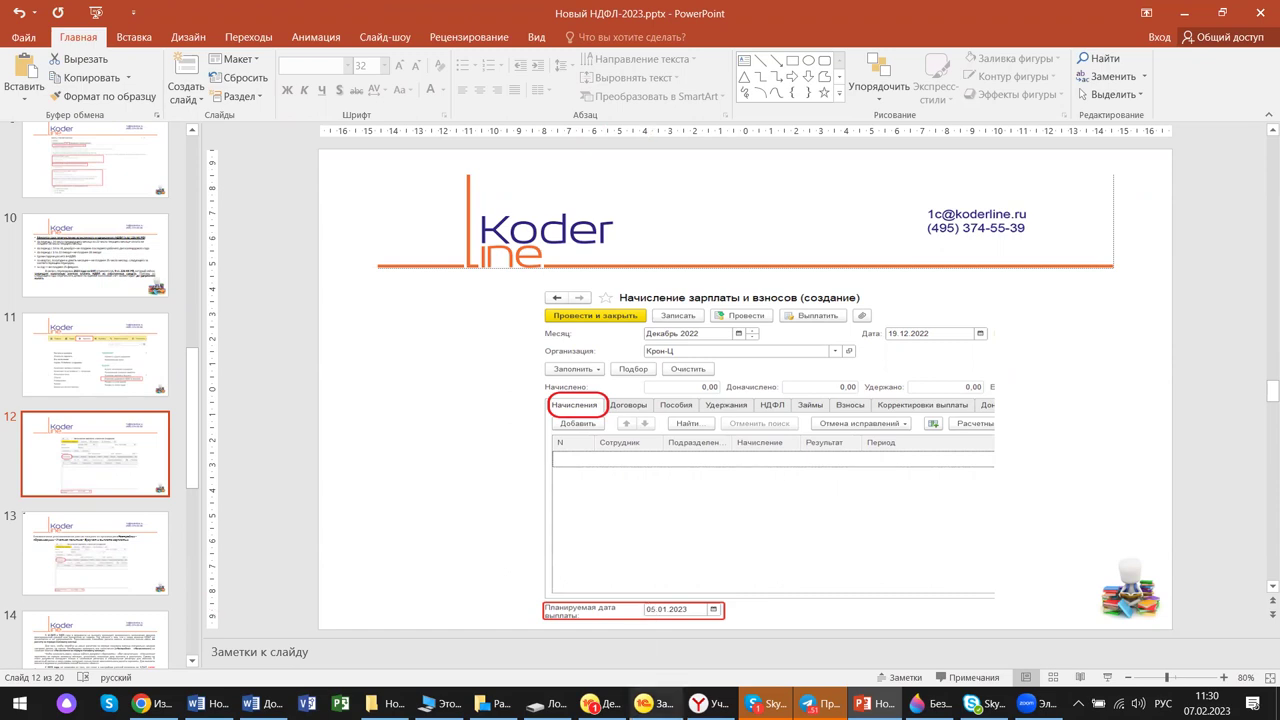
Switch to Зарплата и управление персоналом 3.1 and view the Начисление зарплаты и взносов list and the commands of the Выплаты section.
{"action": "mouse_move", "coordinate": [648, 703]}
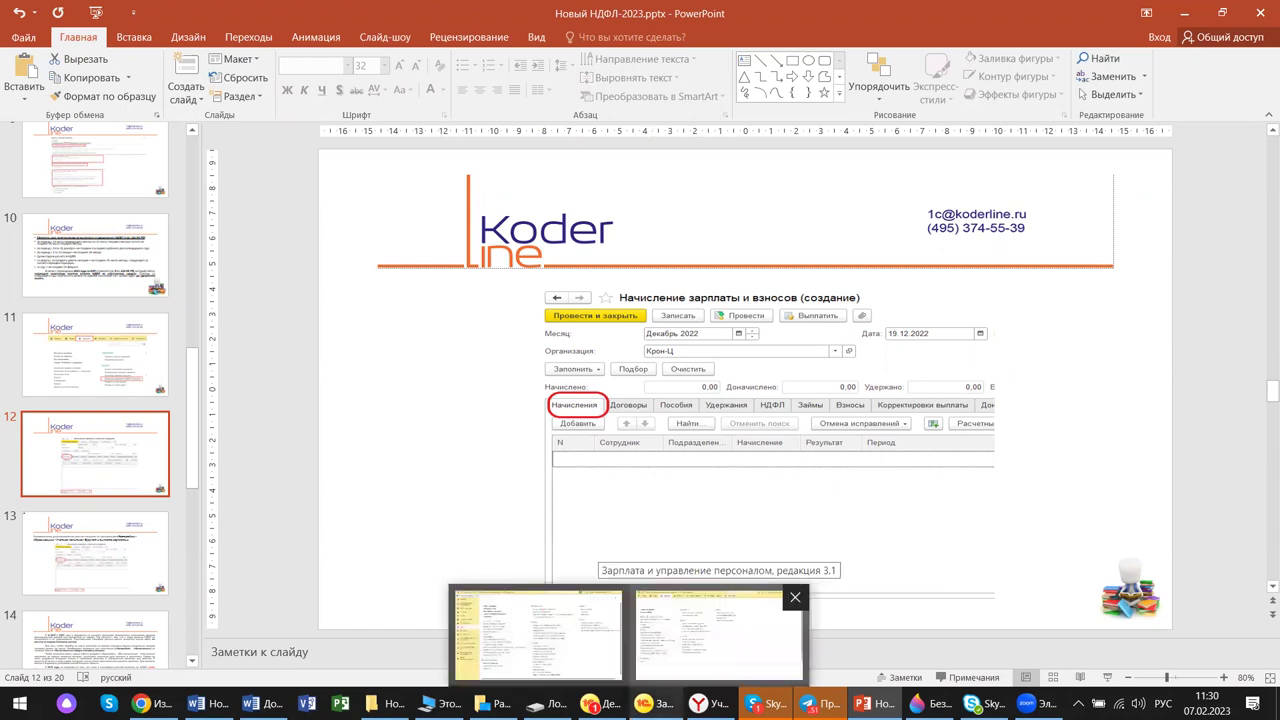
{"action": "left_click", "coordinate": [718, 633]}
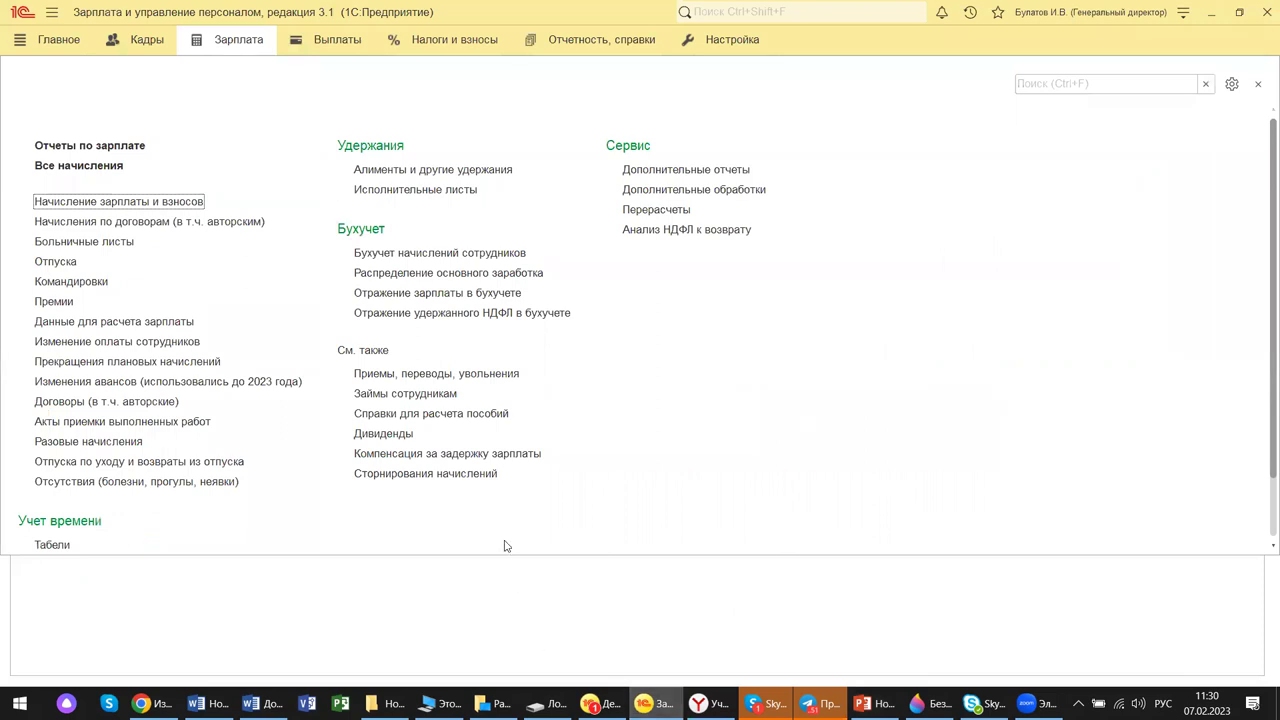
{"action": "left_click", "coordinate": [1258, 86]}
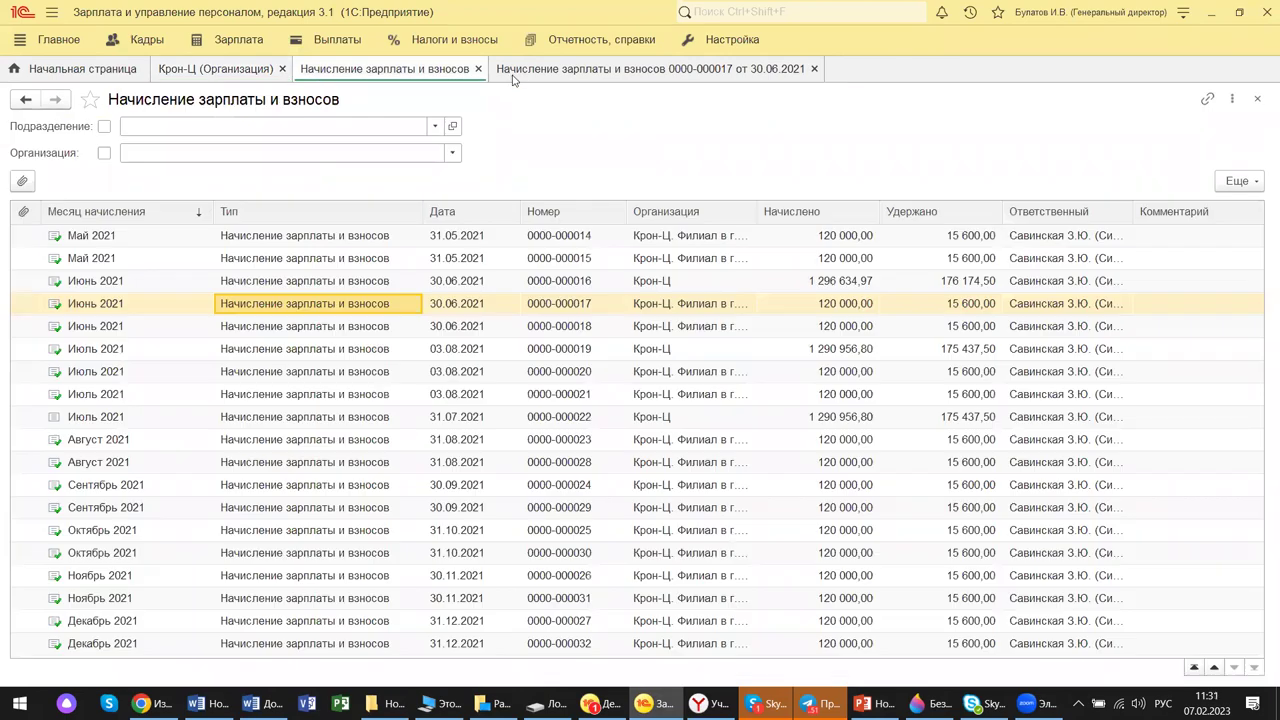
{"action": "left_click", "coordinate": [511, 78]}
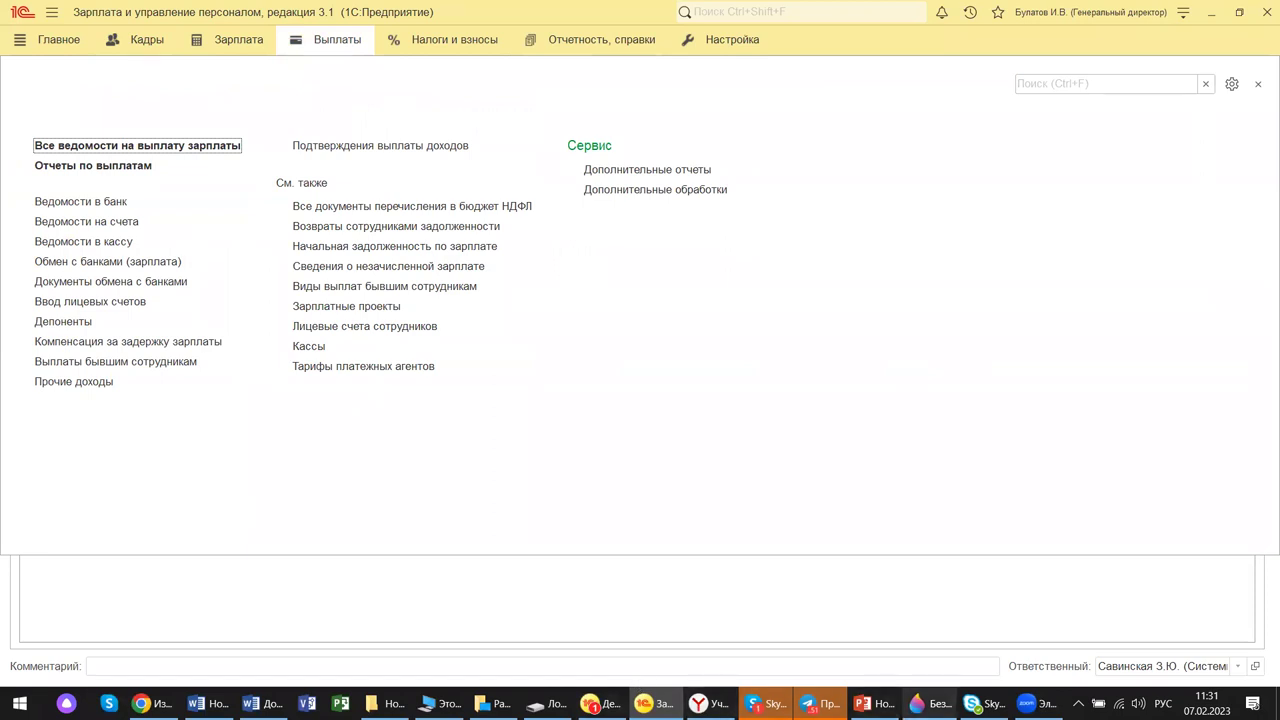
Return to the PowerPoint presentation, continue from slide 12 to slide 14 on advance payments, and dismiss the chat notification.
{"action": "mouse_move", "coordinate": [873, 703]}
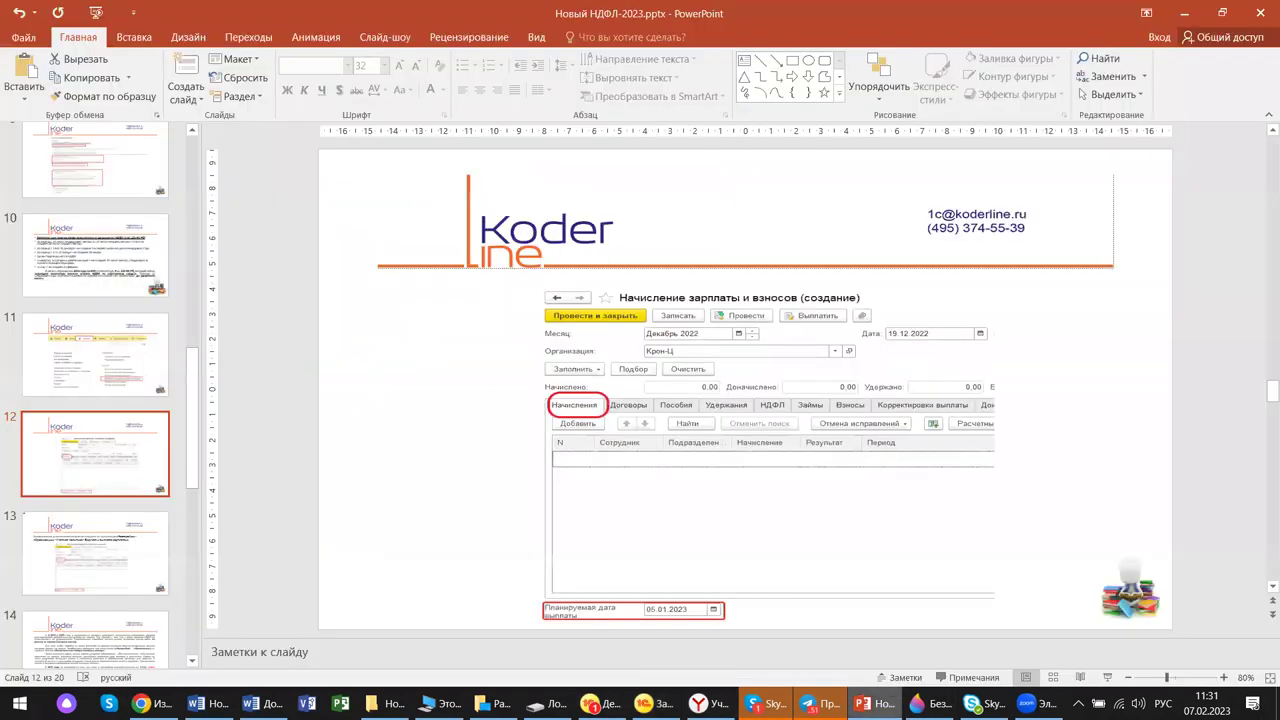
{"action": "left_click", "coordinate": [805, 681]}
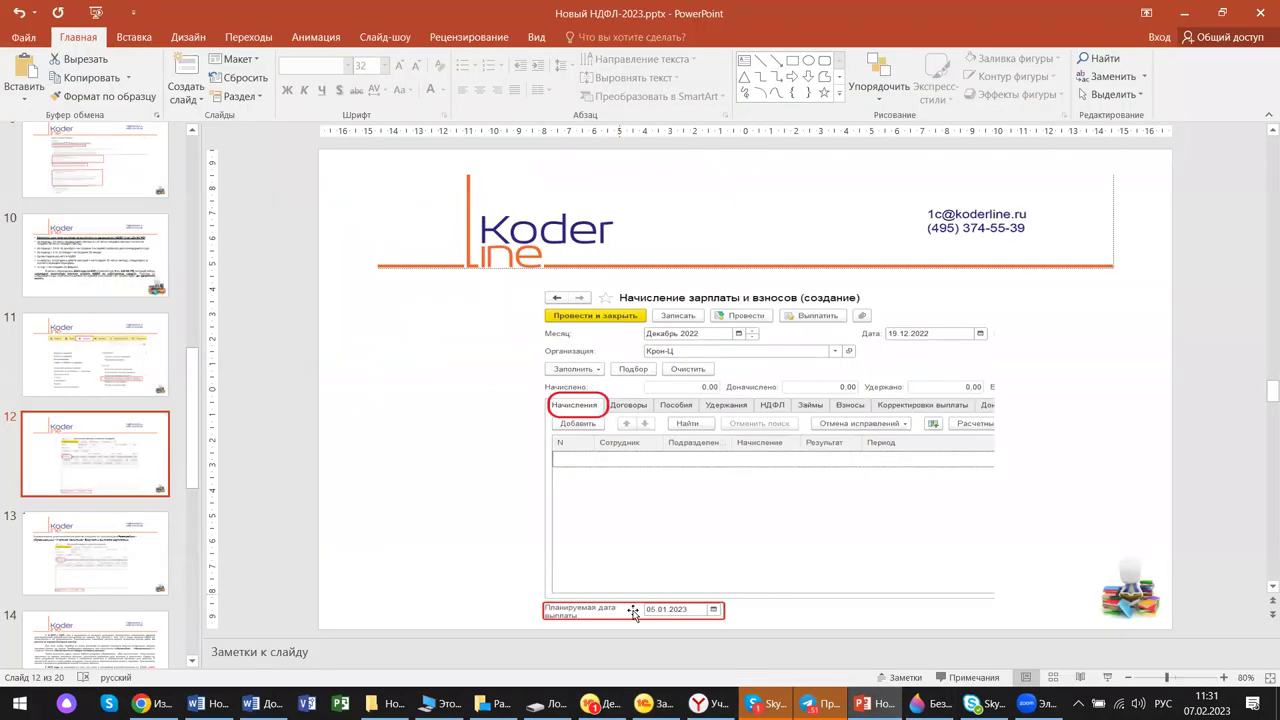
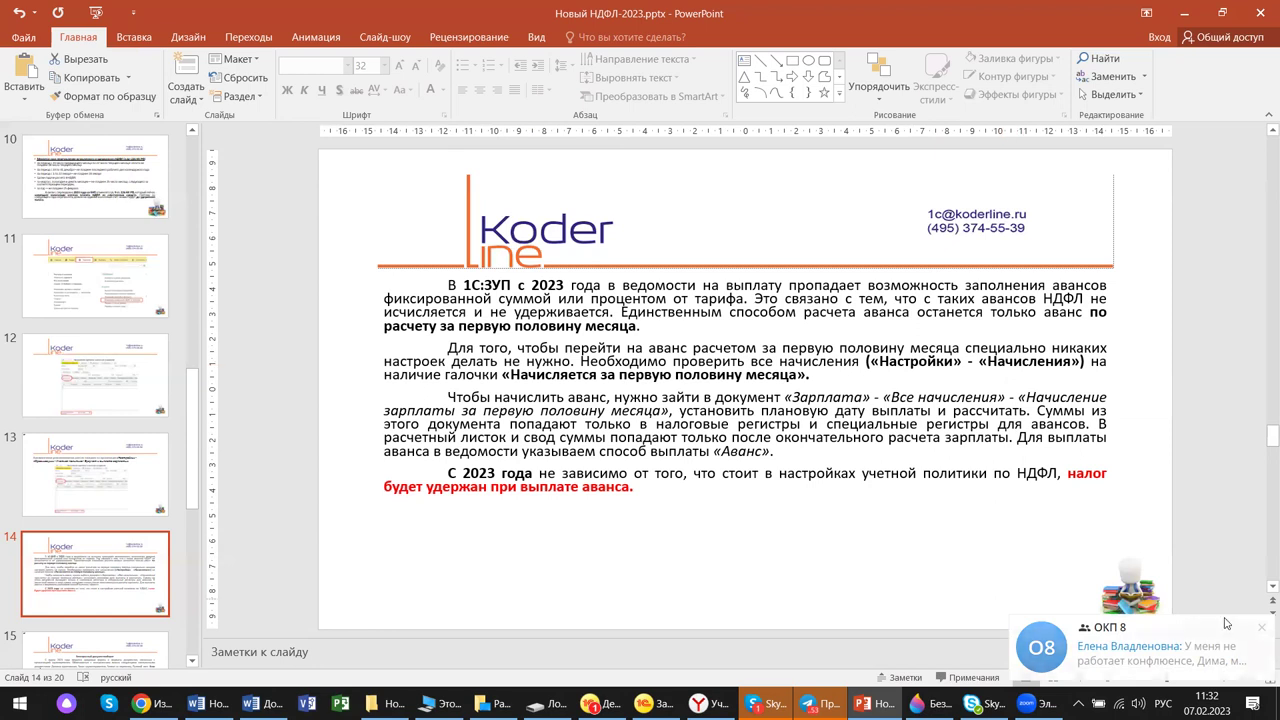
{"action": "mouse_move", "coordinate": [1250, 630]}
{"action": "left_click", "coordinate": [1256, 628]}
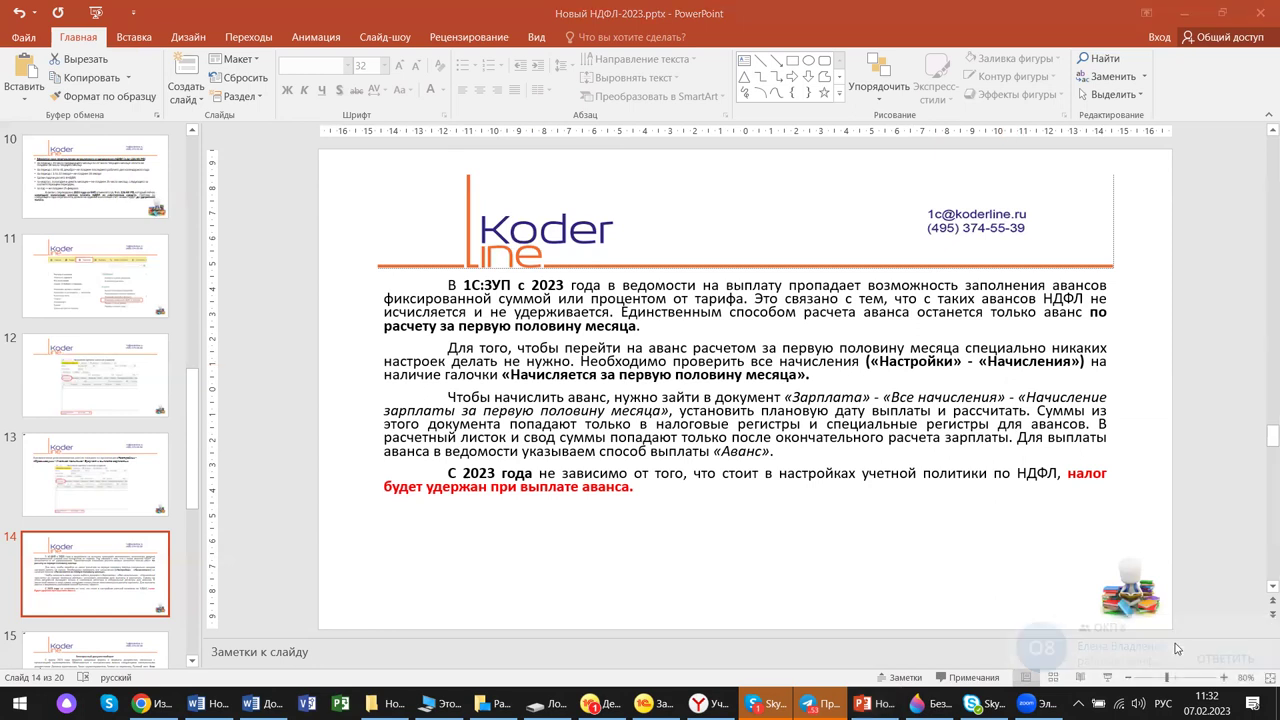
Switch to Зарплата и управление персоналом 3.1 and display the commands of the Настройка section.
{"action": "mouse_move", "coordinate": [645, 703]}
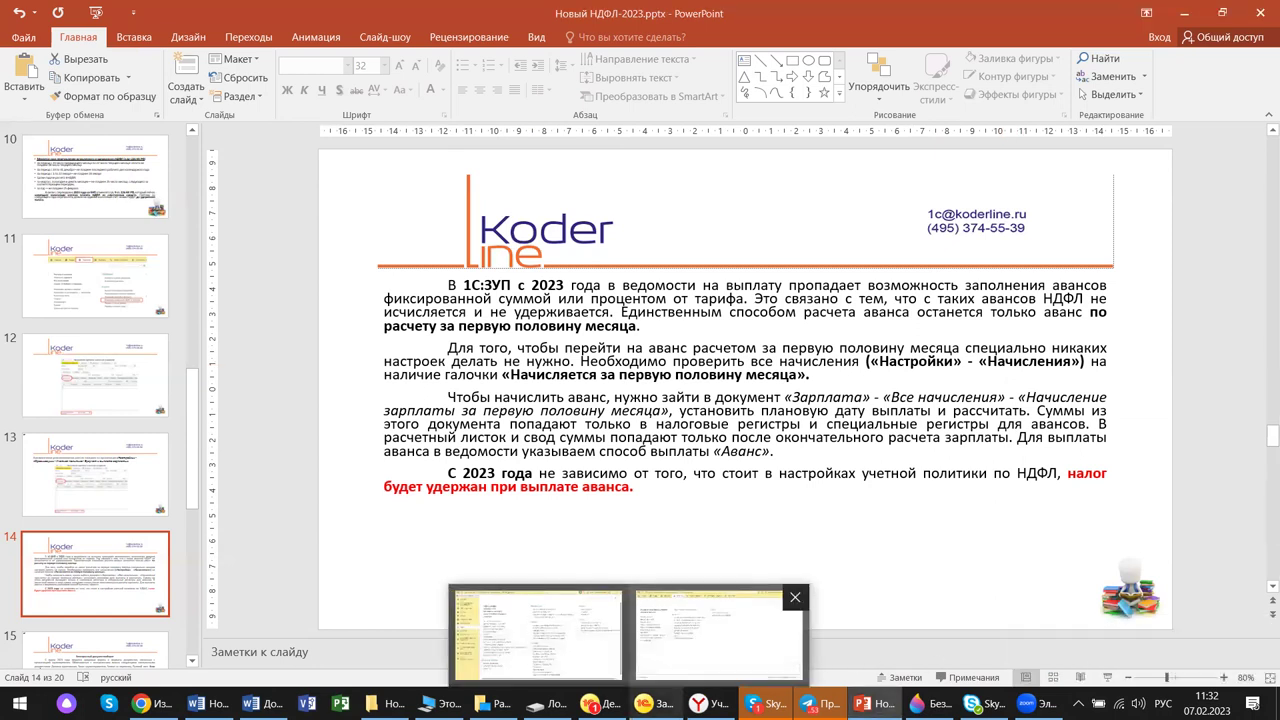
{"action": "left_click", "coordinate": [718, 633]}
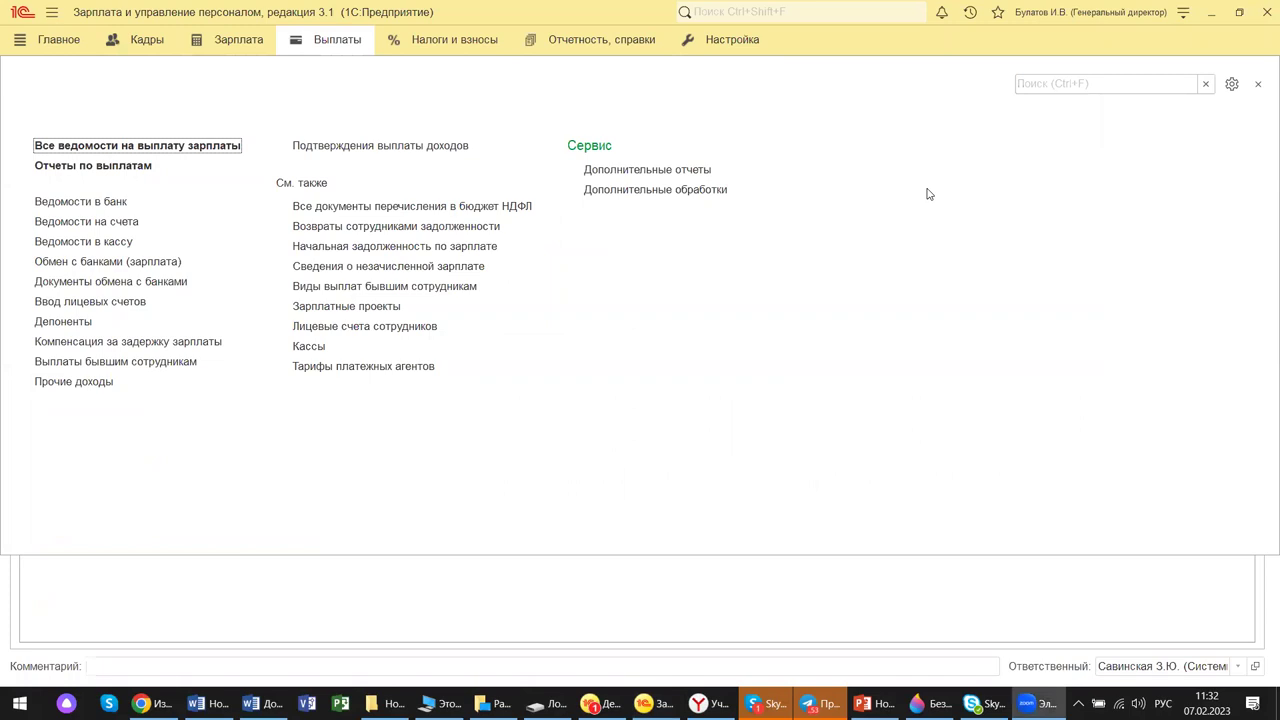
{"action": "left_click", "coordinate": [732, 39]}
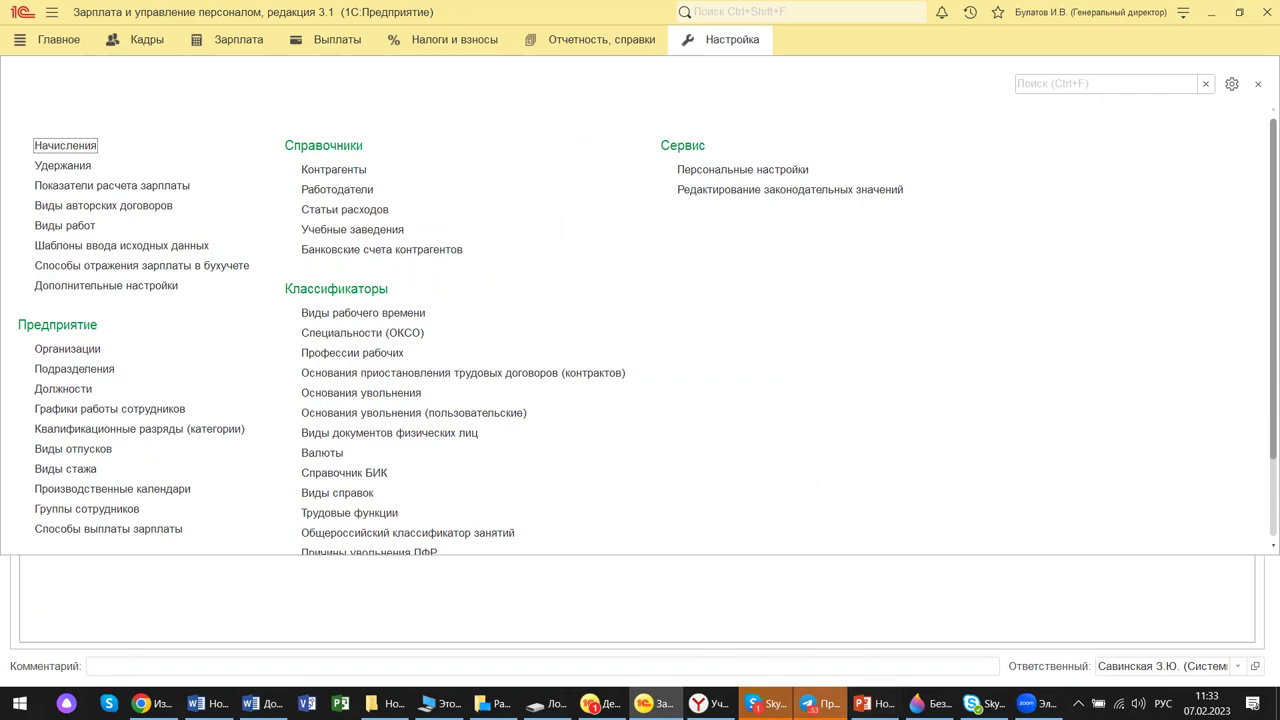
Return to the PowerPoint presentation and review slide 13 on the automatic payment date and slide 14 on advances.
{"action": "left_click", "coordinate": [817, 703]}
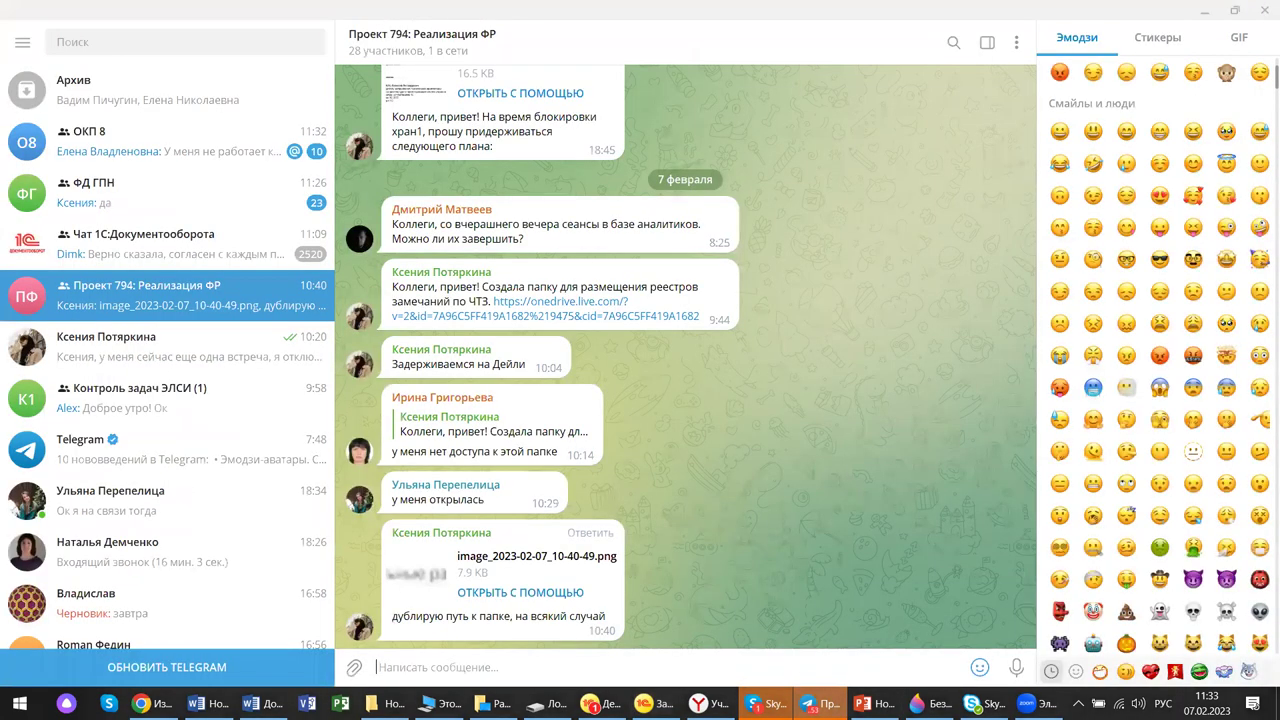
{"action": "left_click", "coordinate": [870, 703]}
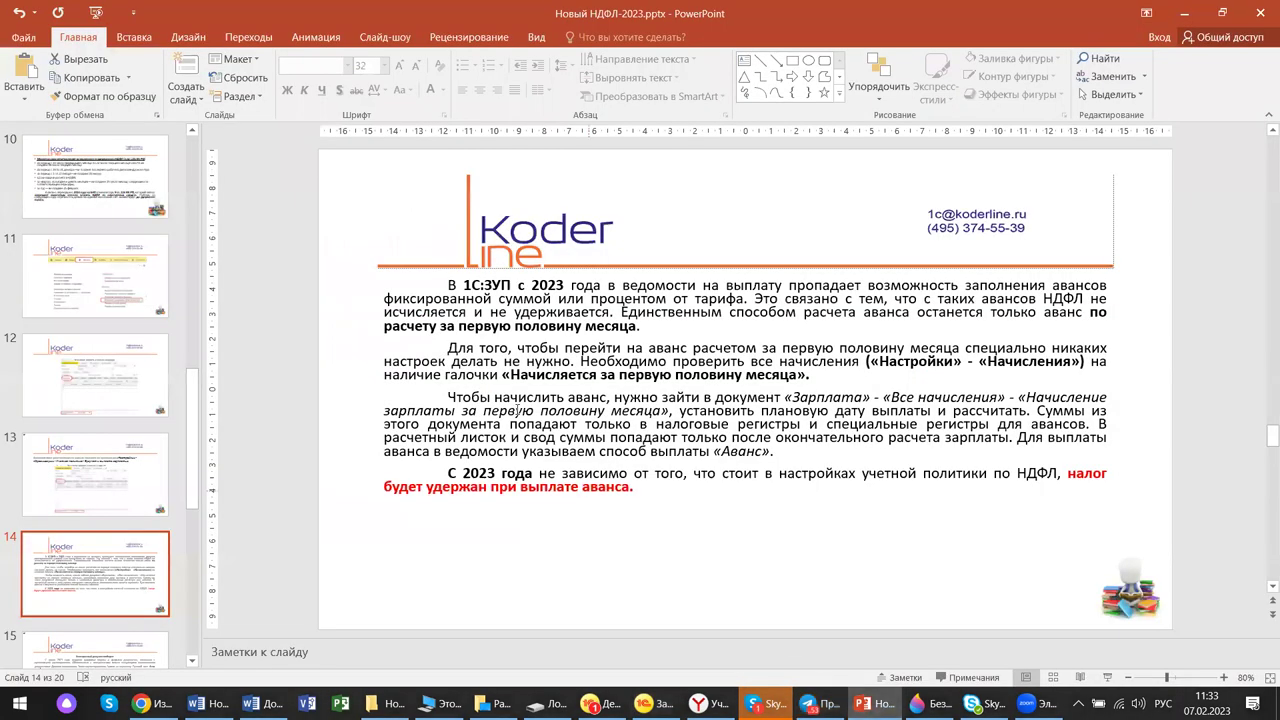
{"action": "left_click", "coordinate": [137, 459]}
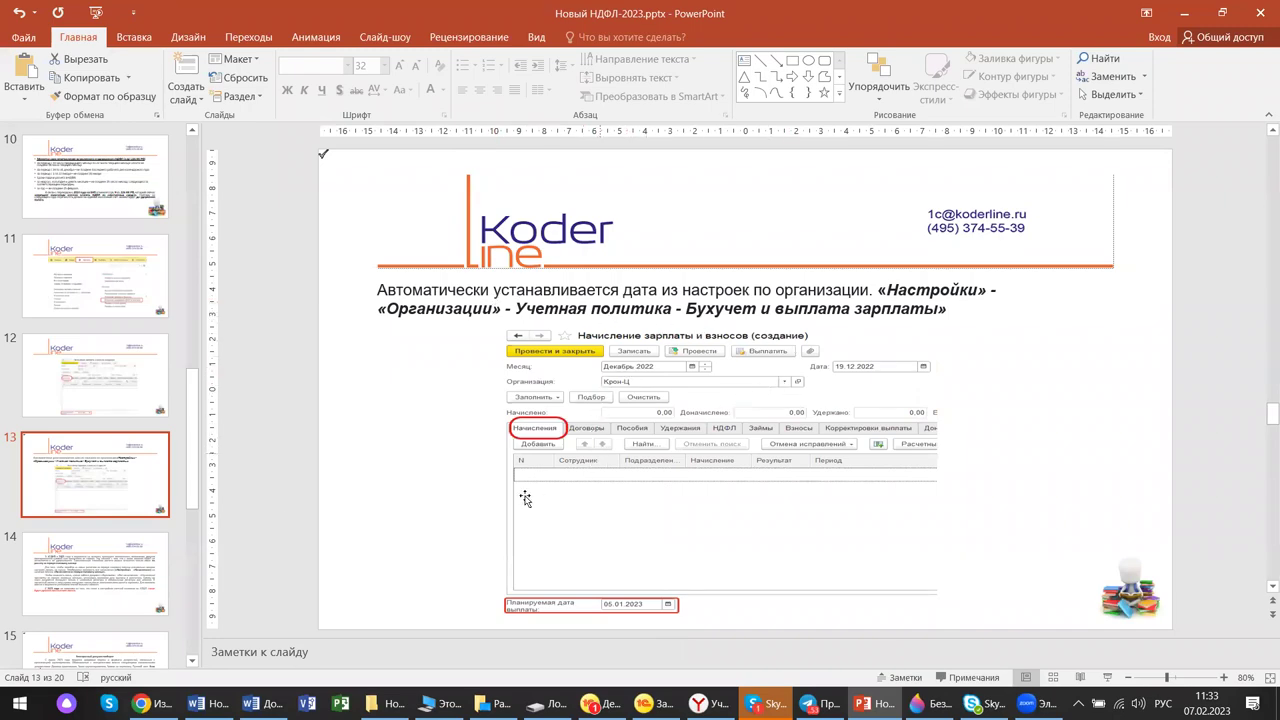
{"action": "left_click", "coordinate": [126, 588]}
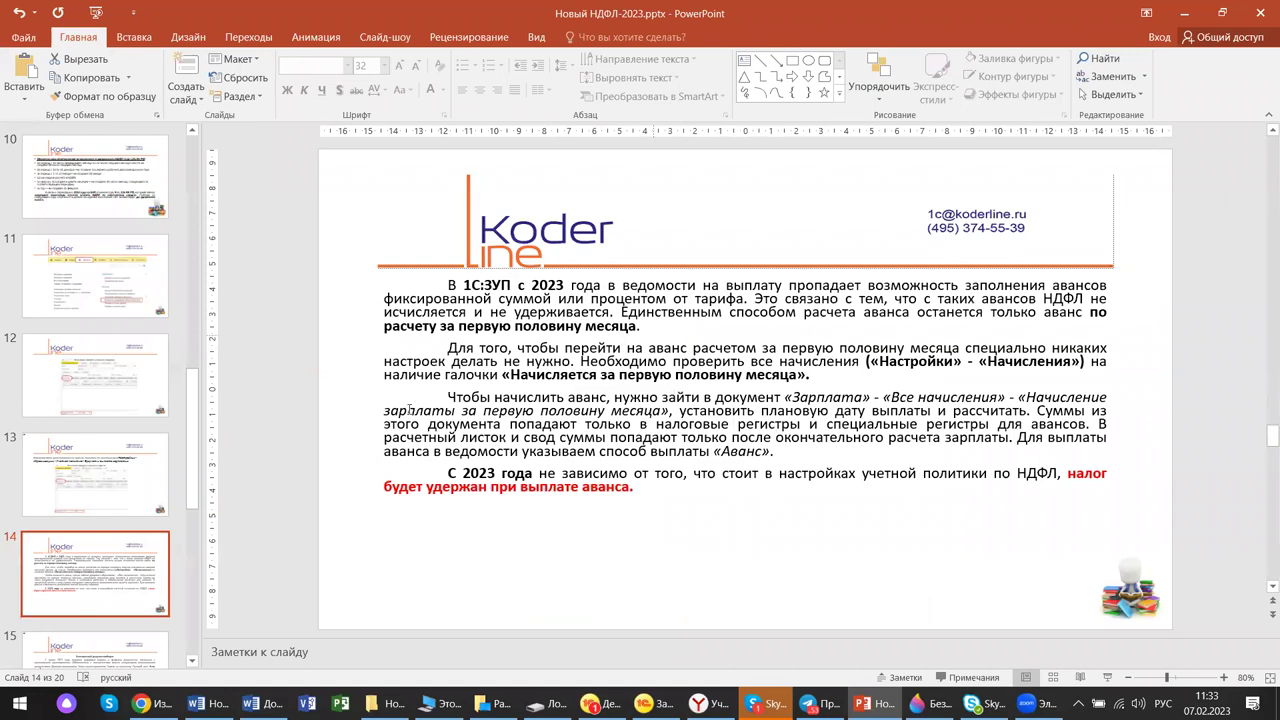
View slide 15 on Электронный документооборот and military registration, and dismiss the chat notification.
{"action": "scroll", "coordinate": [113, 578], "scroll_direction": "down", "scroll_amount": 2}
{"action": "left_click", "coordinate": [108, 560]}
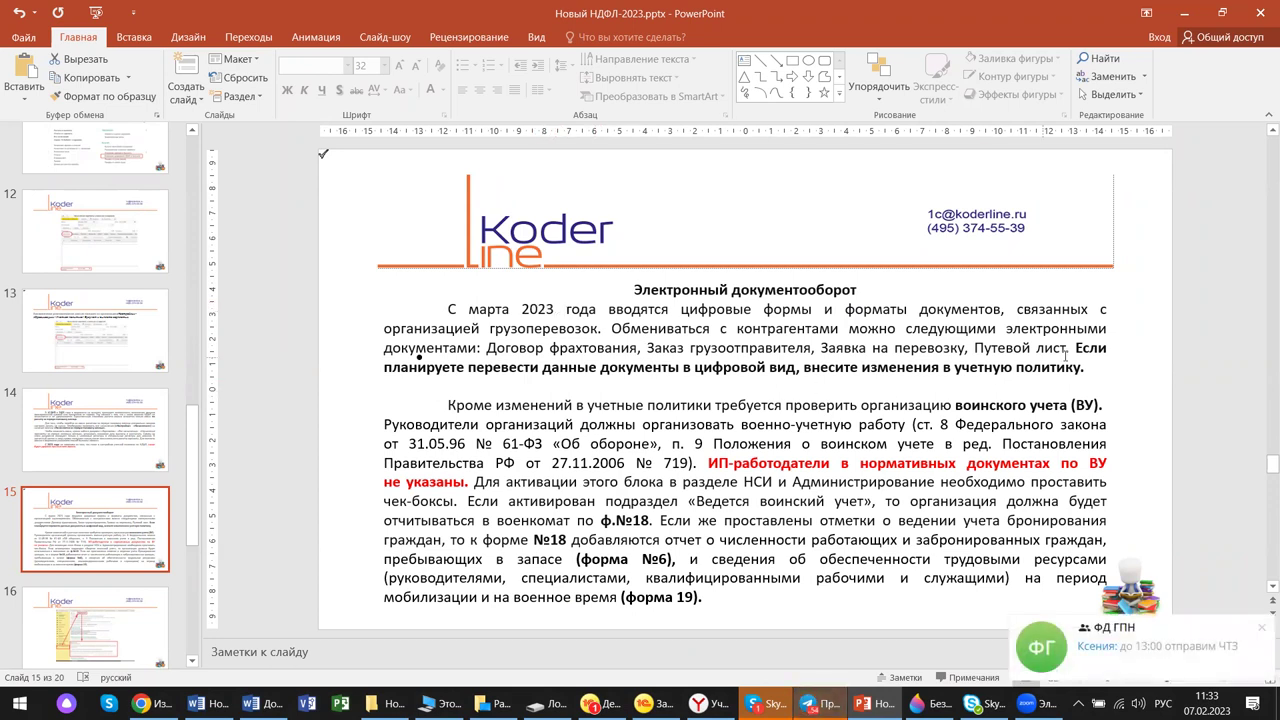
{"action": "left_click", "coordinate": [1262, 628]}
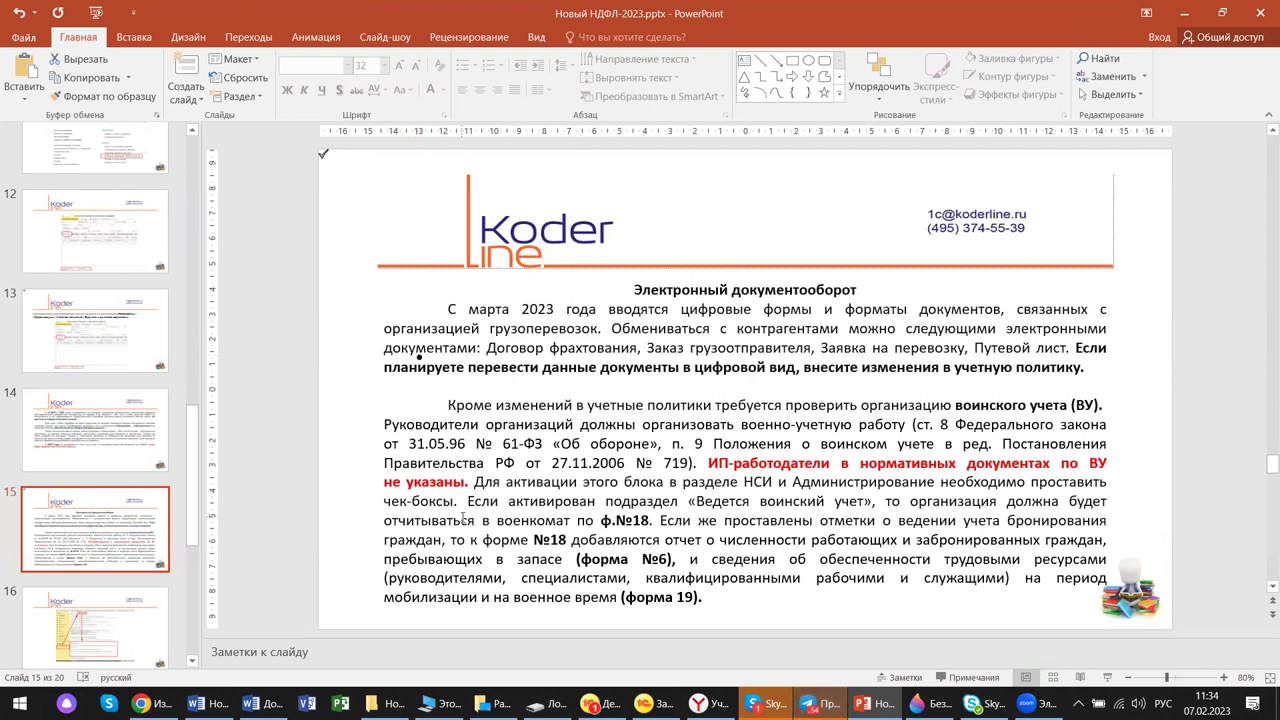
Switch to the 1C:ERP demo base, clear the chat notifications, and open Сервис 1С:Кабинет сотрудника from the Кадры section.
{"action": "mouse_move", "coordinate": [603, 703]}
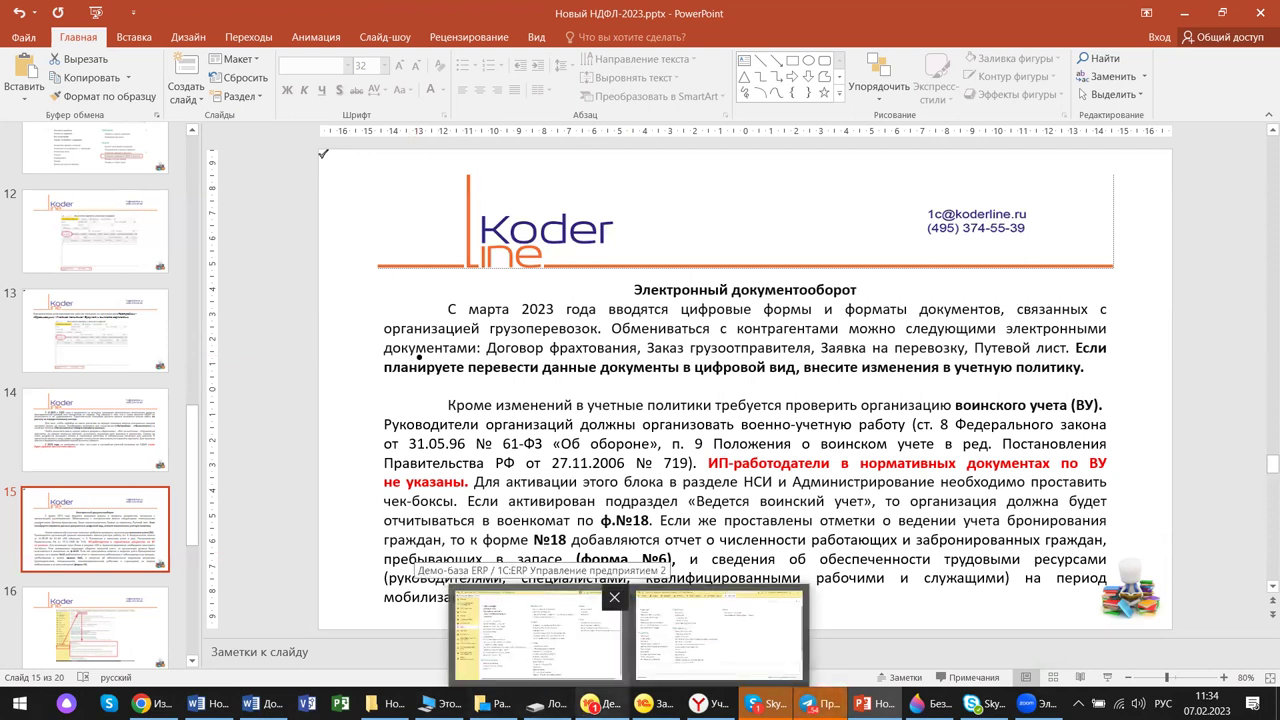
{"action": "left_click", "coordinate": [537, 635]}
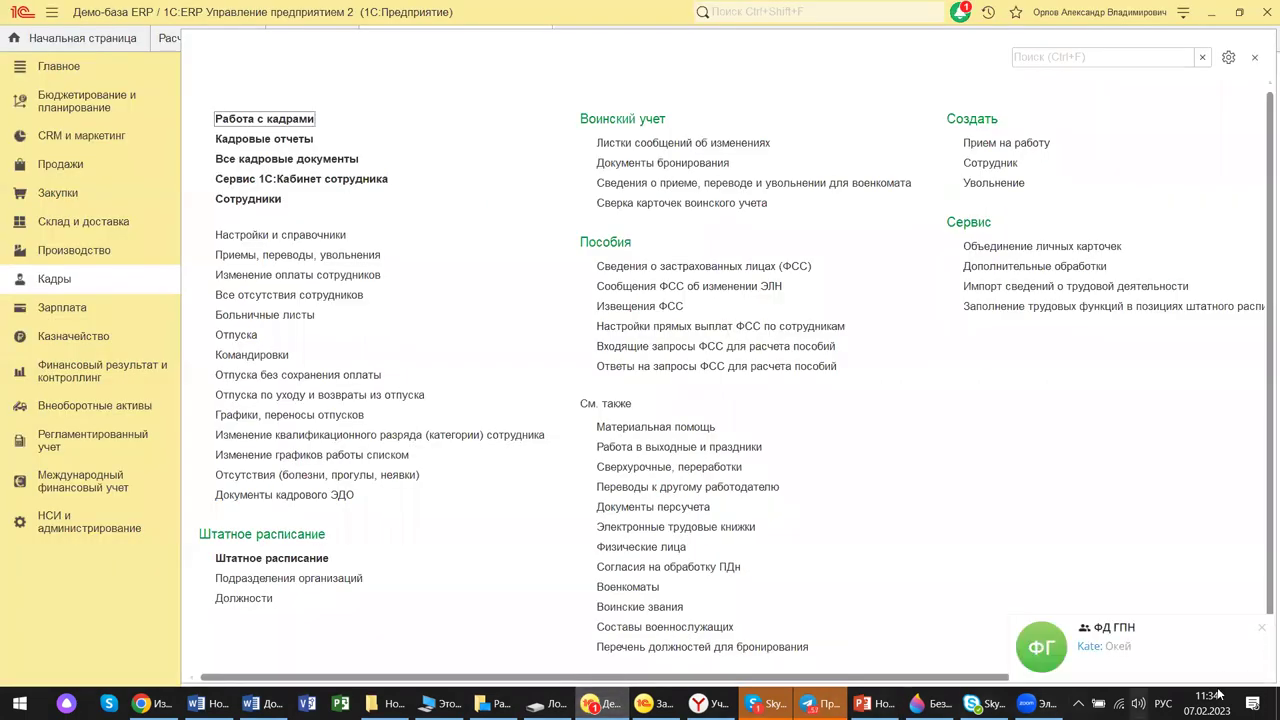
{"action": "left_click", "coordinate": [1261, 627]}
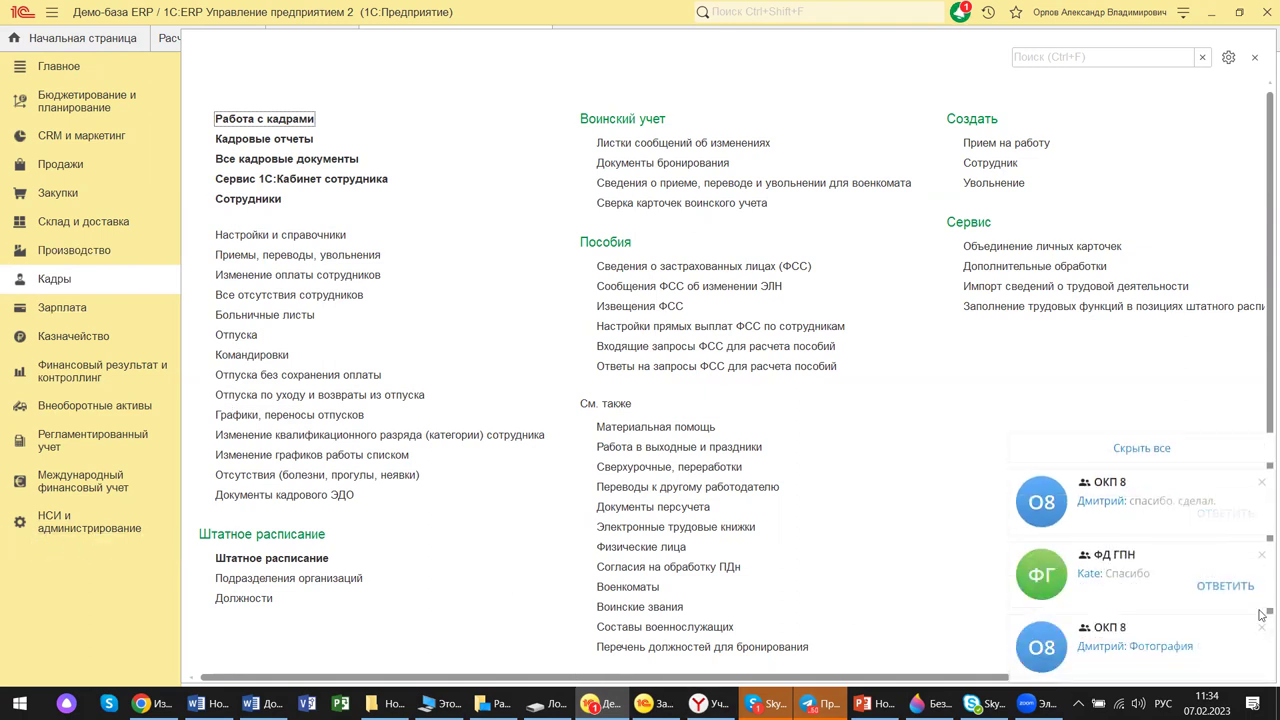
{"action": "left_click", "coordinate": [1262, 488]}
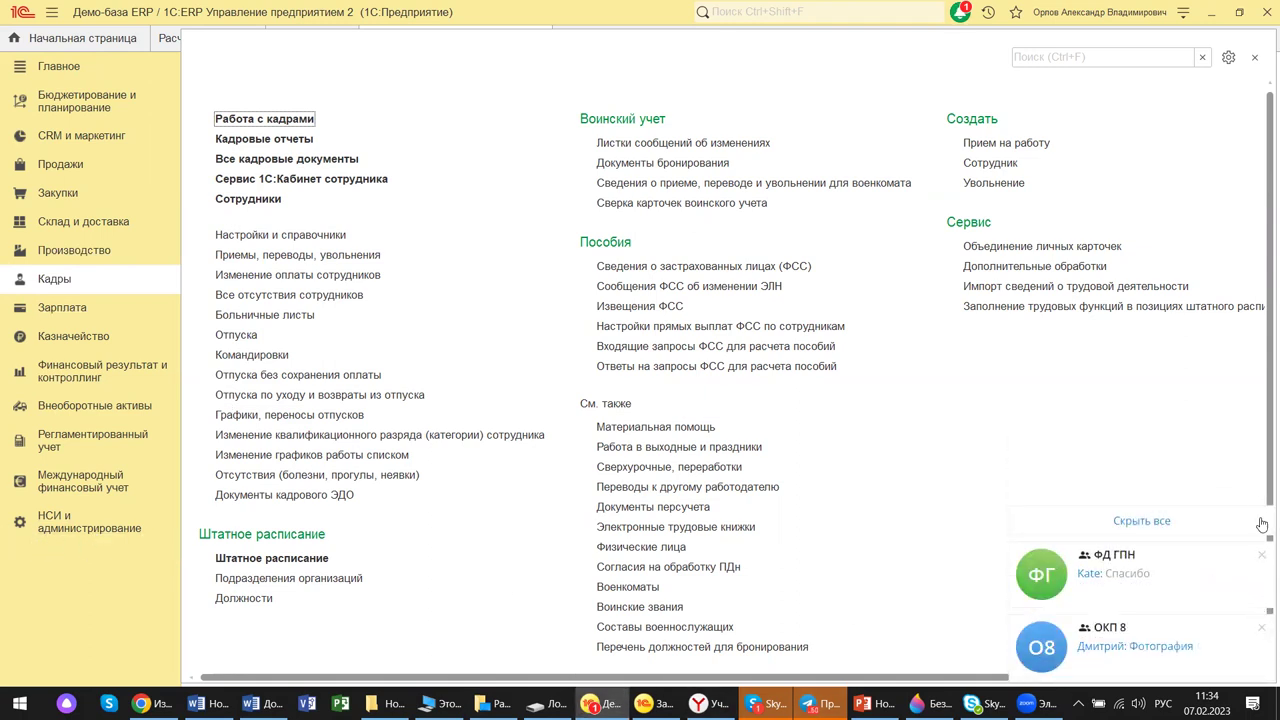
{"action": "left_click", "coordinate": [1262, 627]}
{"action": "left_click", "coordinate": [1263, 628]}
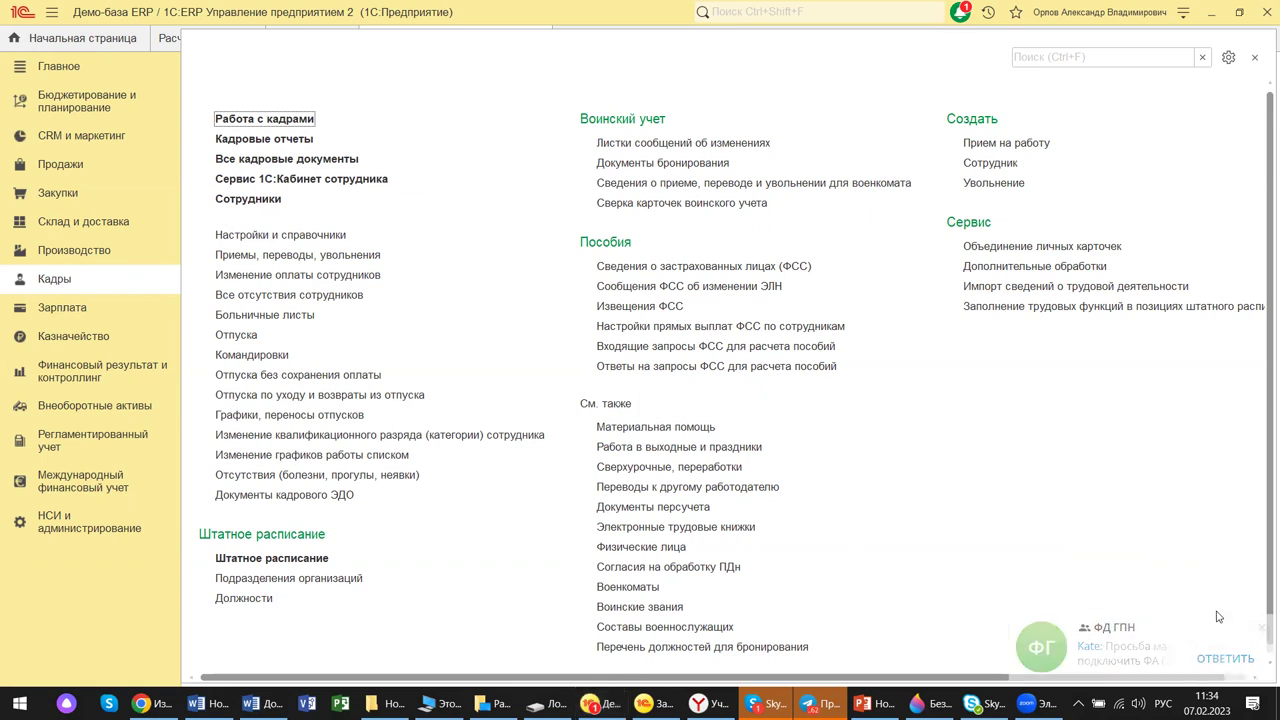
{"action": "left_click", "coordinate": [256, 180]}
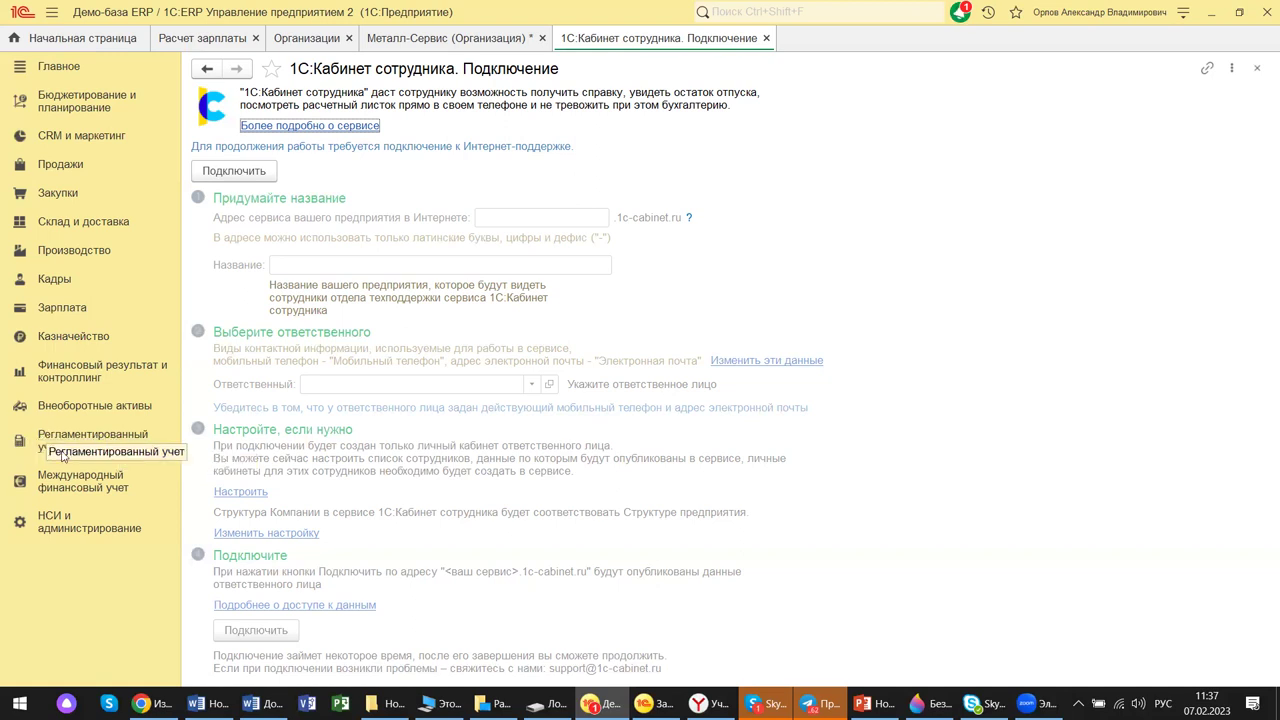
View the commands of the Зарплата and Регламентированный учет sections, and open 1С-Отчетность from Зарплата.
{"action": "left_click", "coordinate": [70, 314]}
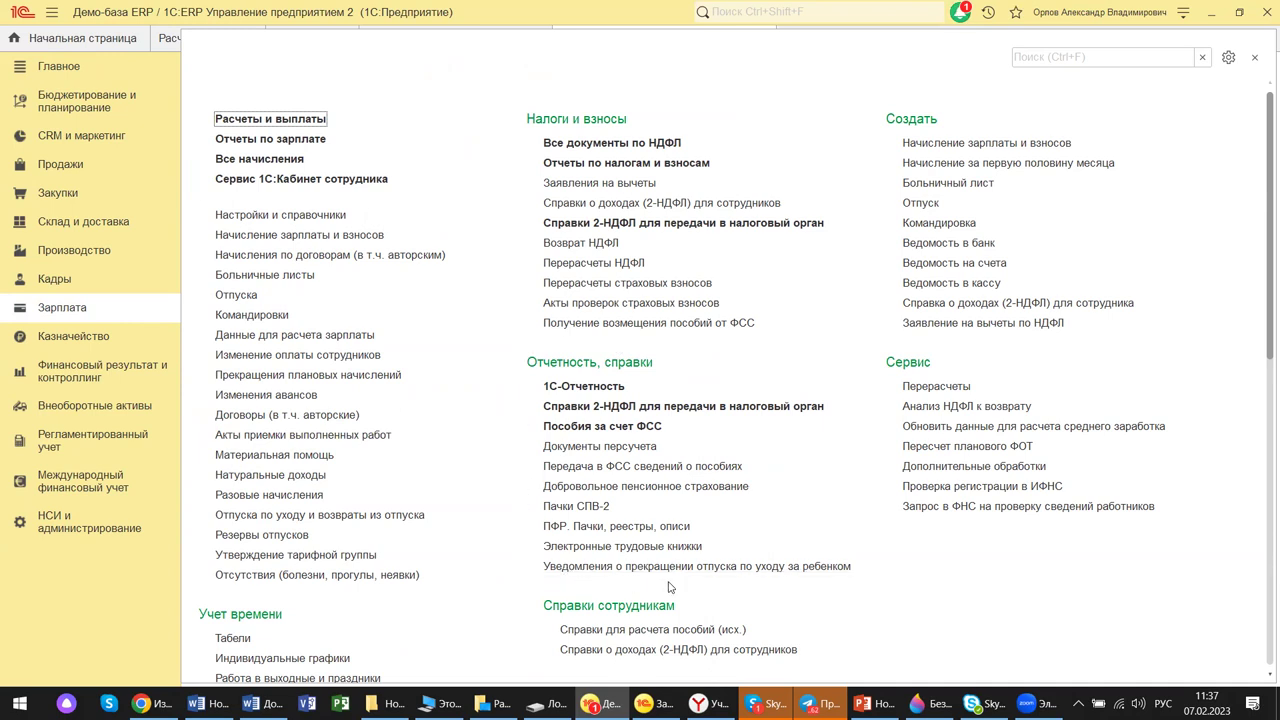
{"action": "left_click", "coordinate": [103, 437]}
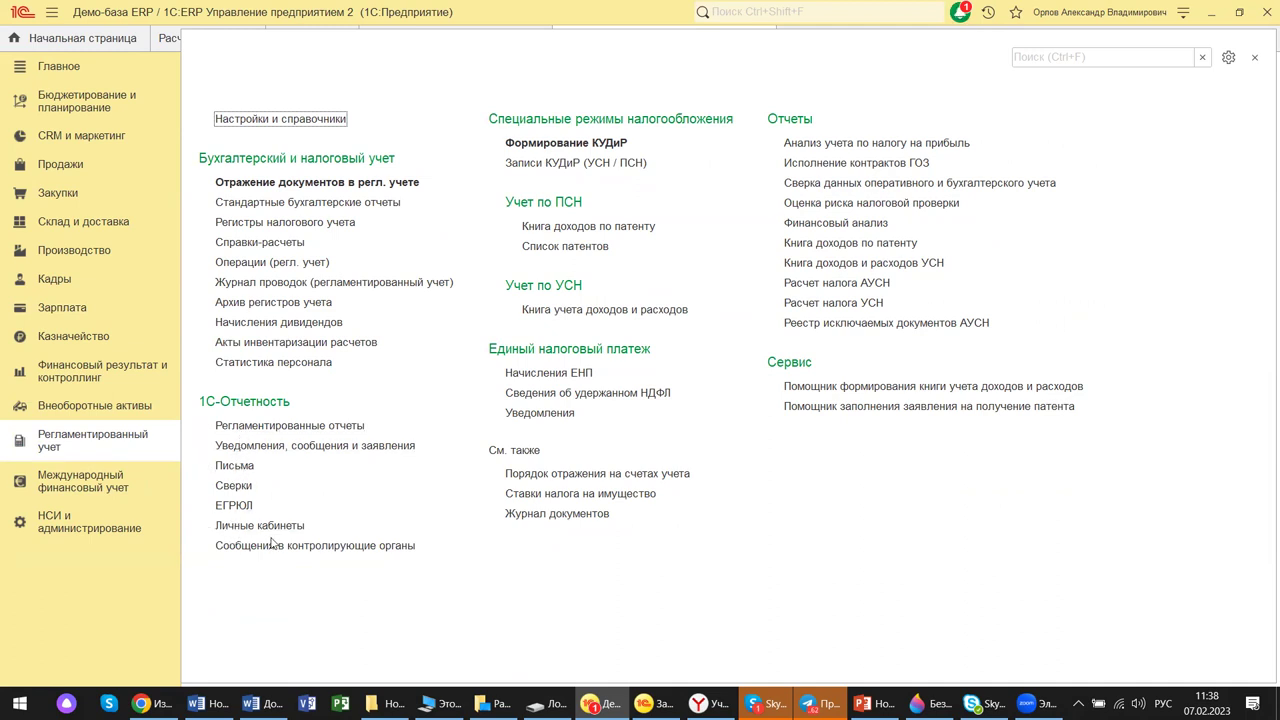
{"action": "left_click", "coordinate": [62, 307]}
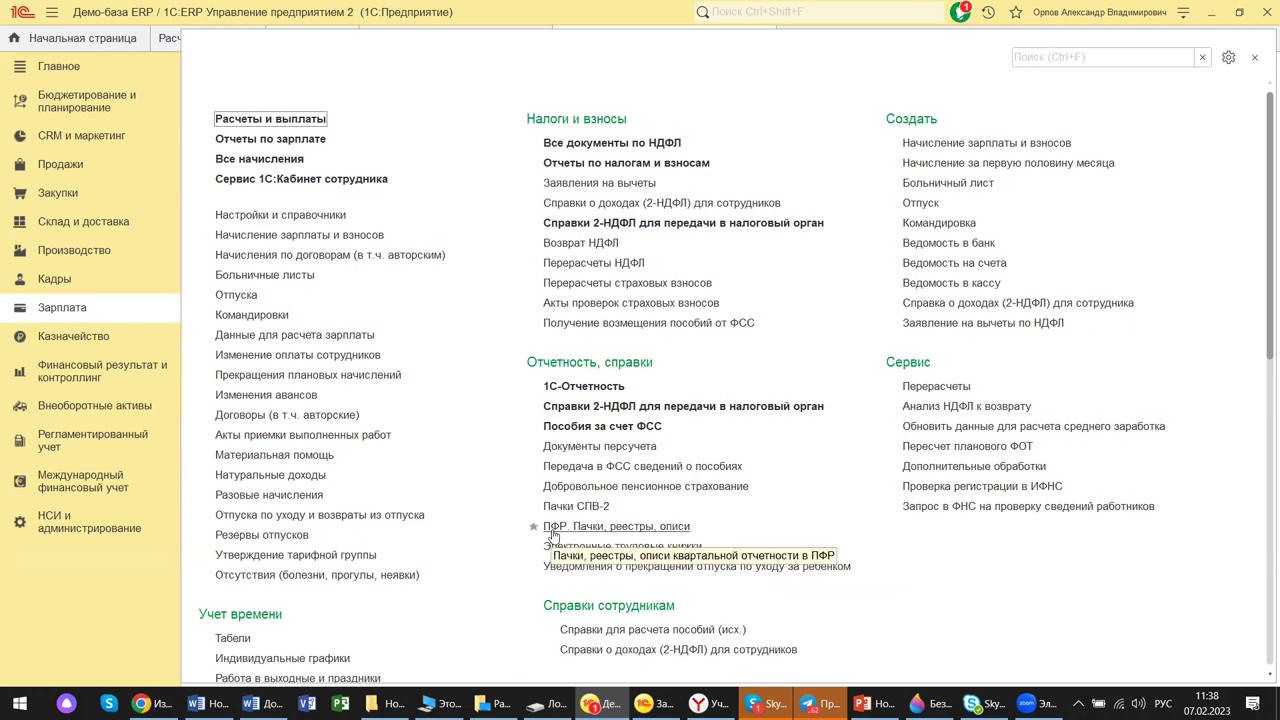
{"action": "left_click", "coordinate": [586, 394]}
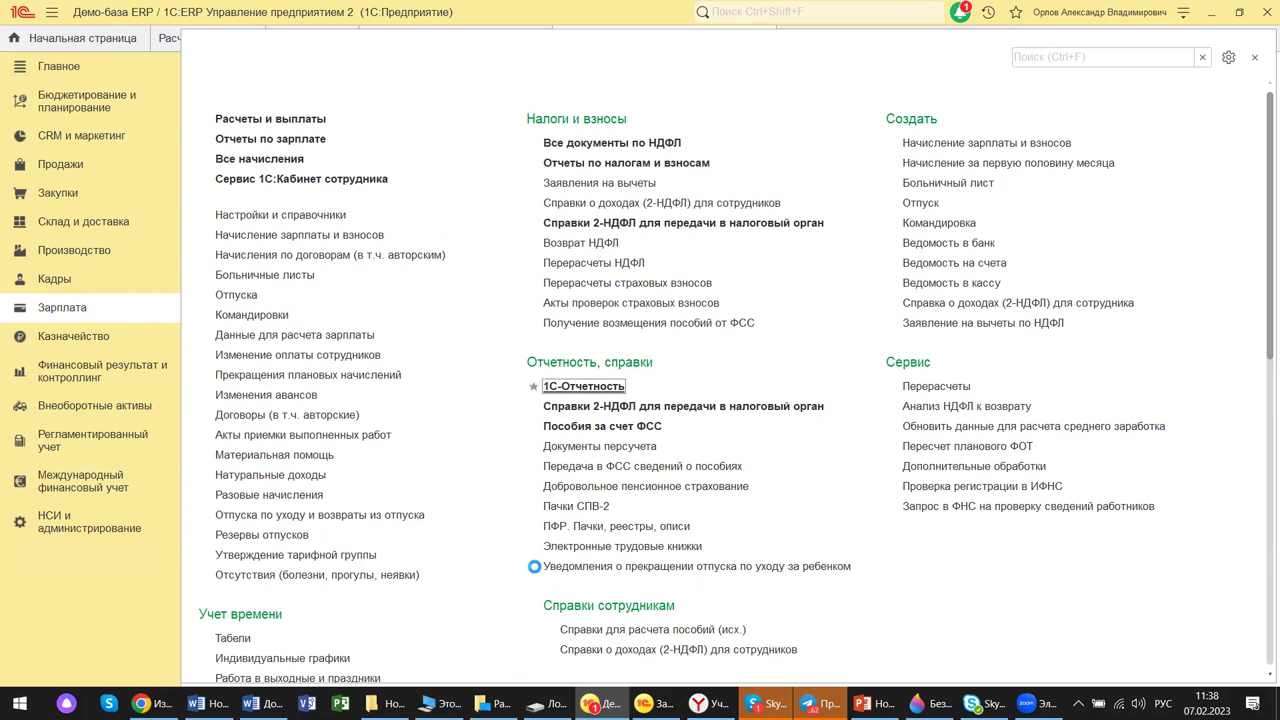
Try to connect to Интернет-поддержка with Сохранить без проверки enabled and no login, and close the 1С-Отчетность connection windows.
{"action": "key", "text": "Return"}
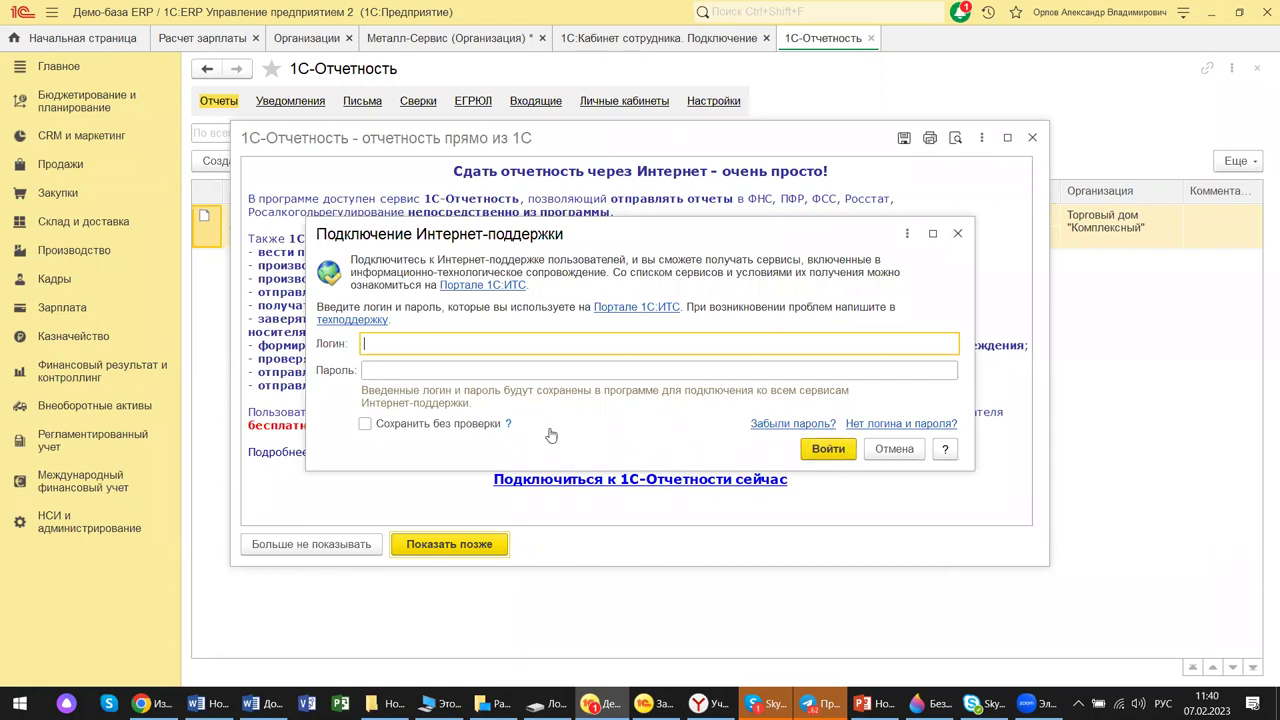
{"action": "left_click", "coordinate": [366, 426]}
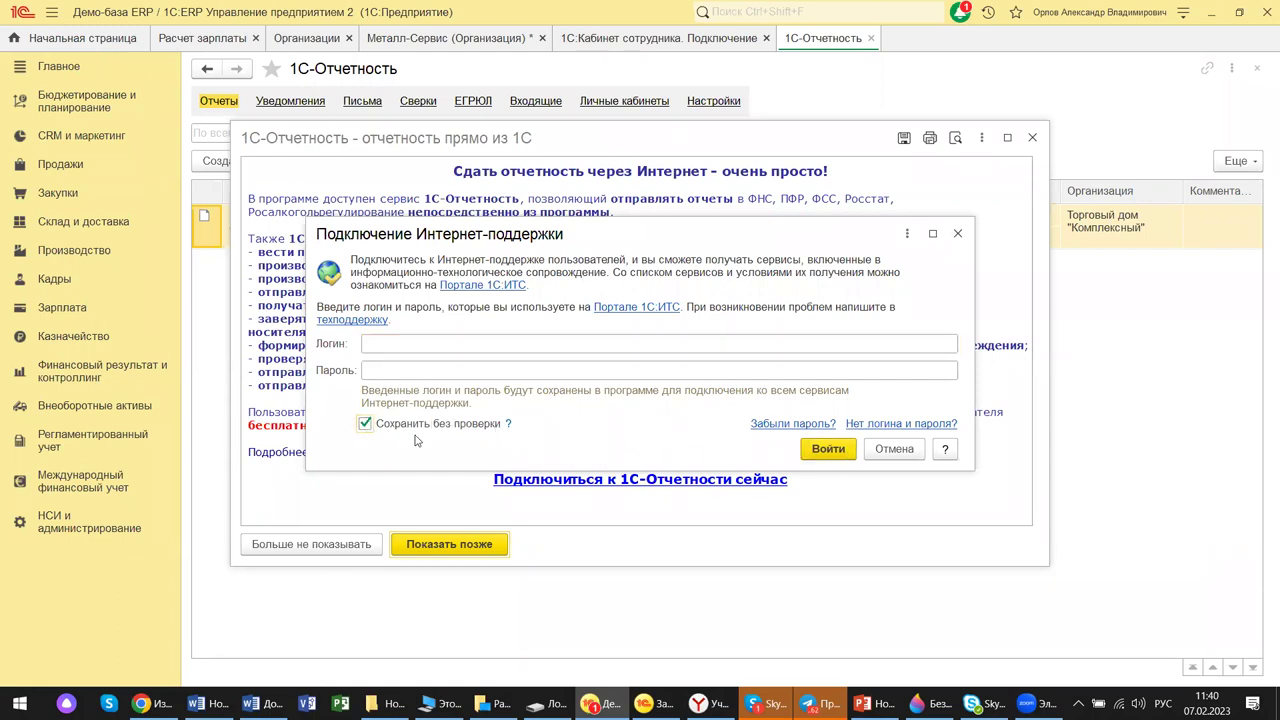
{"action": "left_click", "coordinate": [829, 451]}
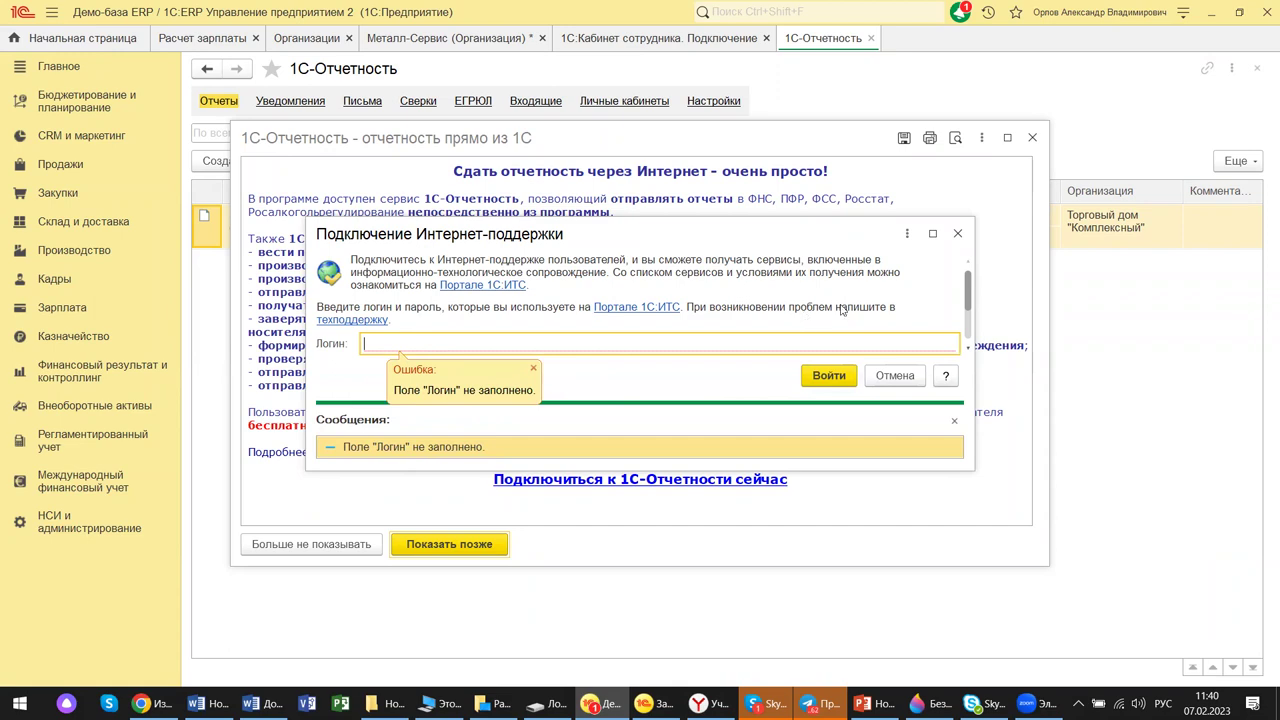
{"action": "left_click", "coordinate": [957, 233]}
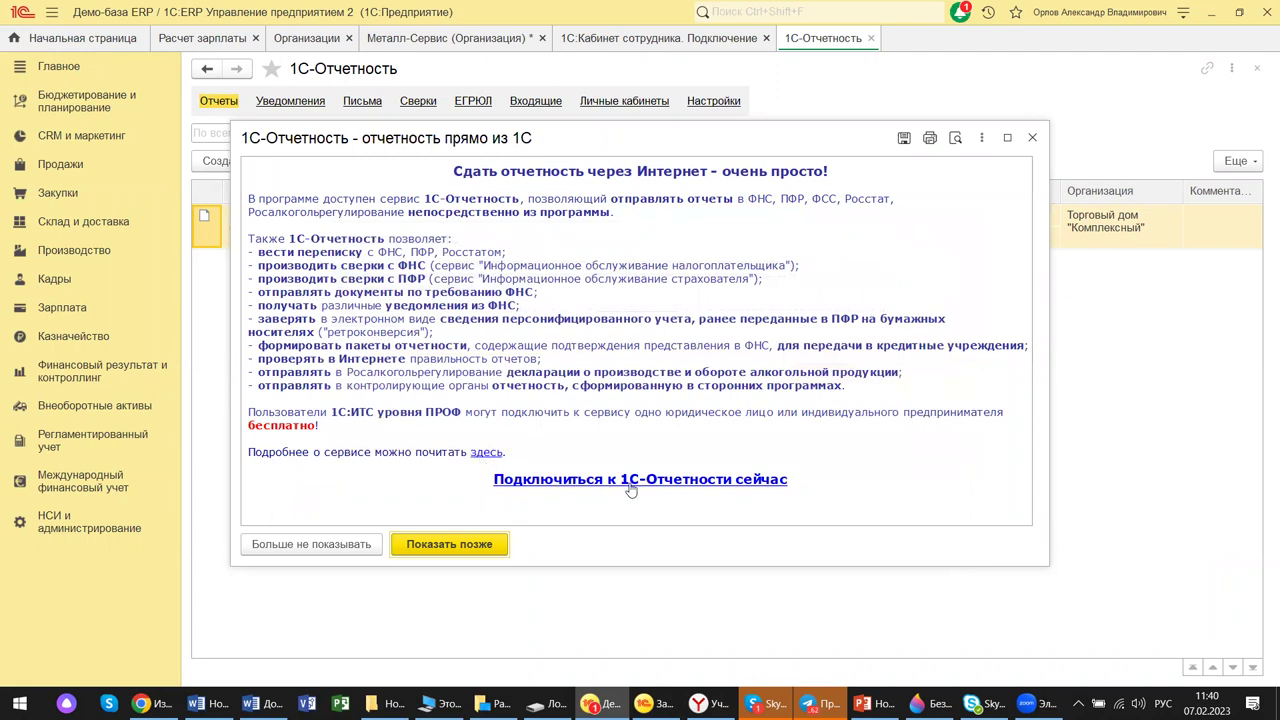
{"action": "left_click", "coordinate": [1033, 139]}
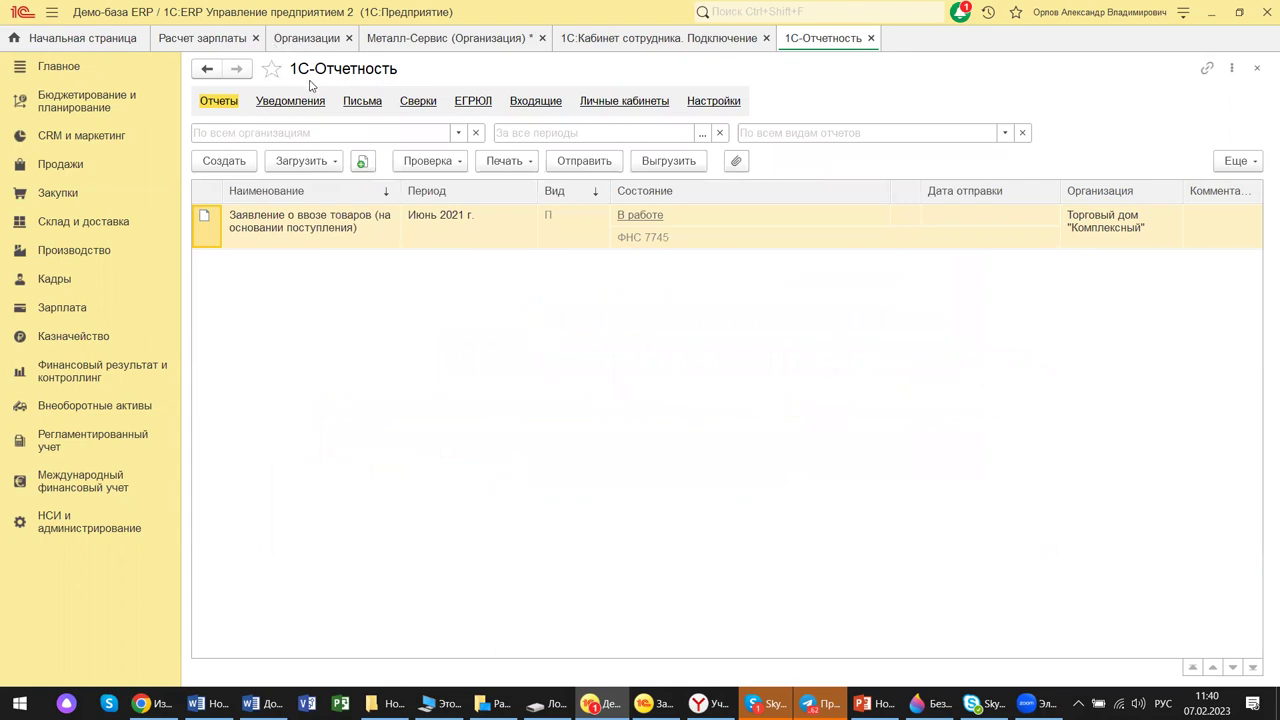
Start a new report in 1С-Отчетность and review its favourite report types and those under Отчетность в фонды.
{"action": "left_click", "coordinate": [240, 172]}
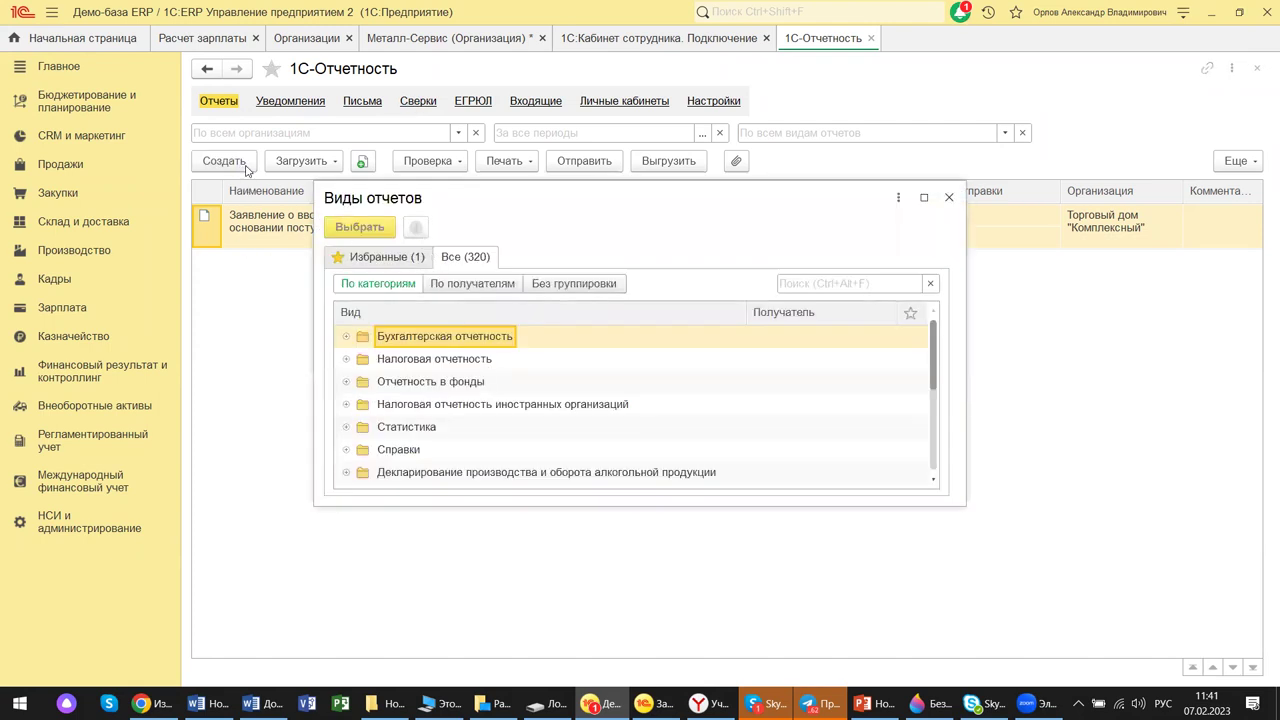
{"action": "left_click", "coordinate": [401, 262]}
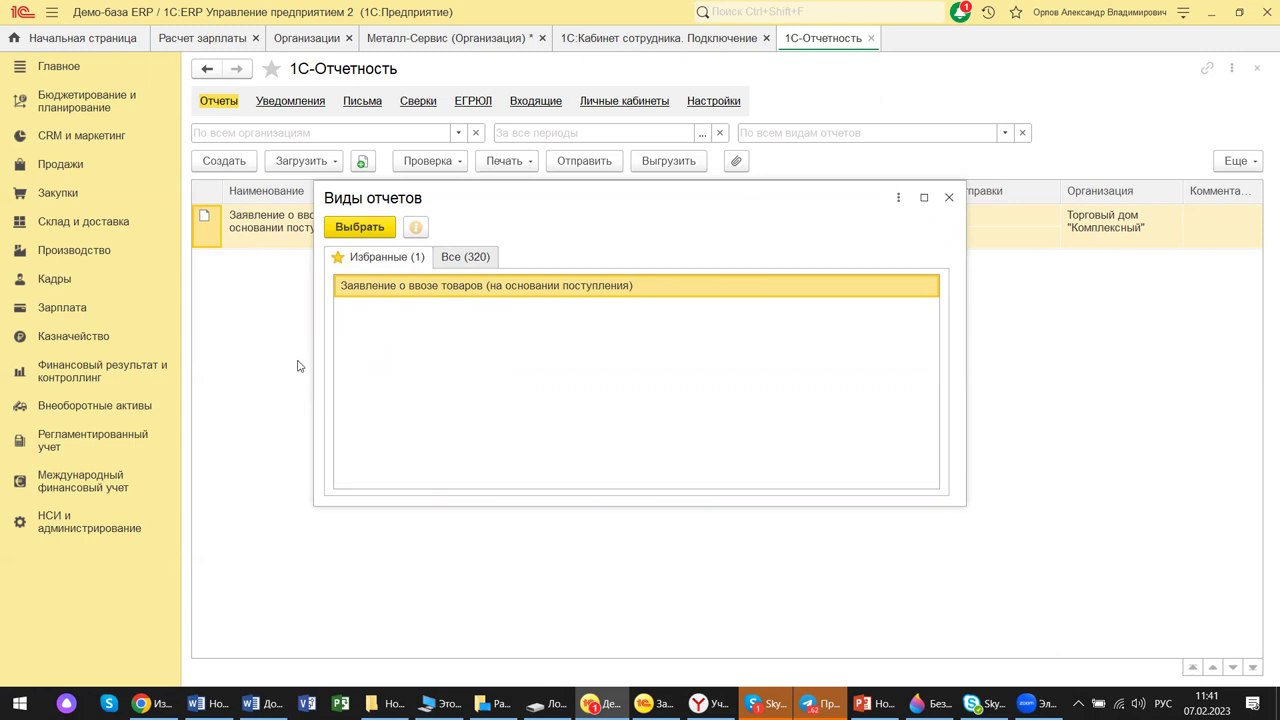
{"action": "left_click", "coordinate": [445, 258]}
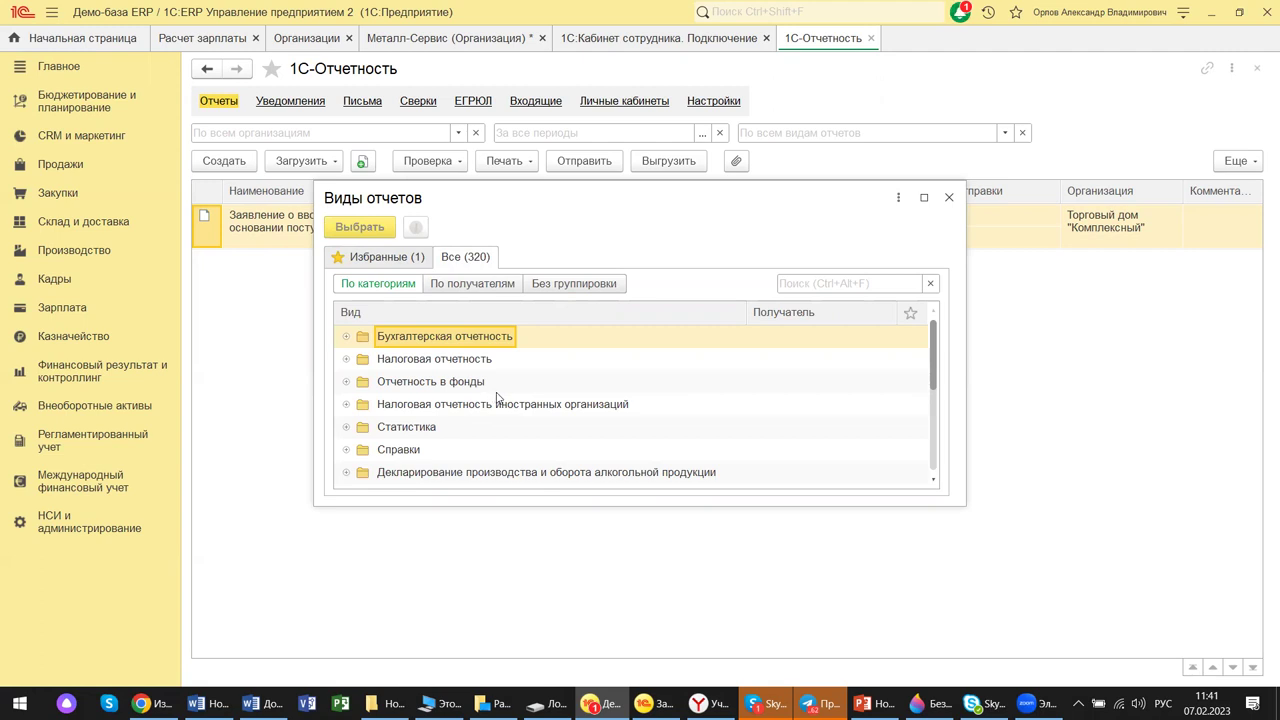
{"action": "left_click", "coordinate": [347, 382]}
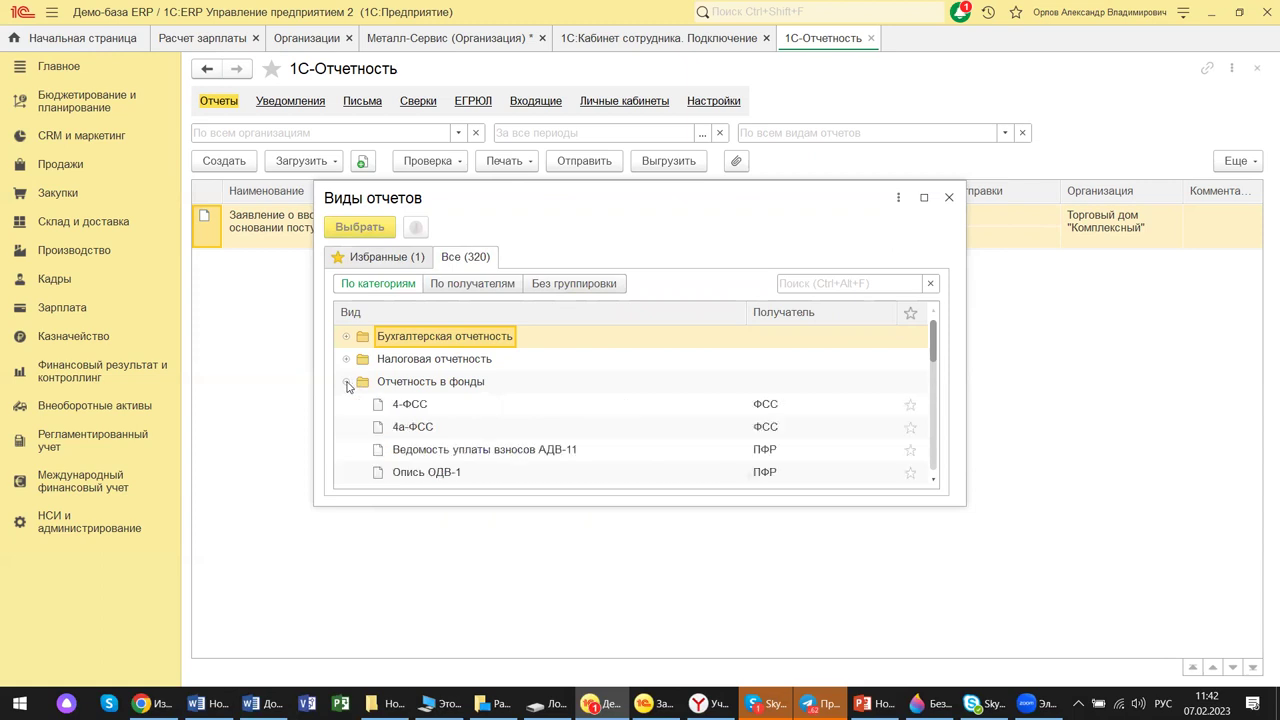
{"action": "scroll", "coordinate": [472, 403], "scroll_direction": "down", "scroll_amount": 3}
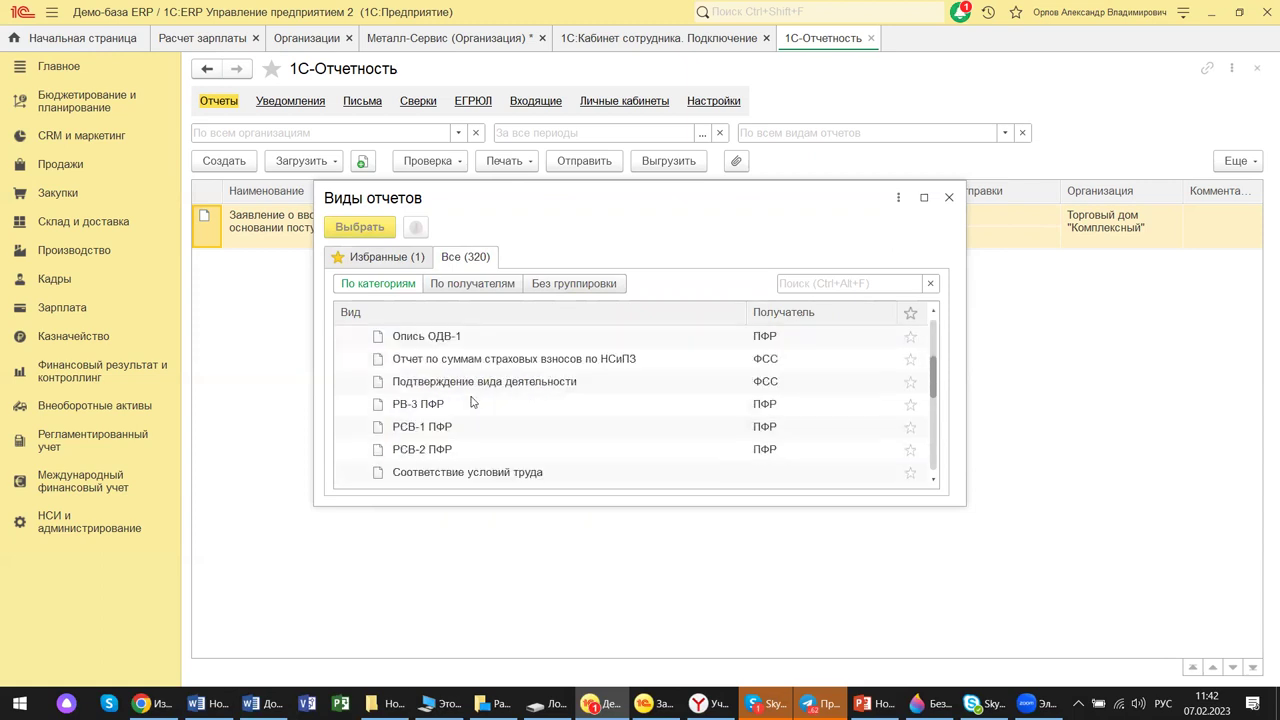
{"action": "scroll", "coordinate": [472, 403], "scroll_direction": "down", "scroll_amount": 3}
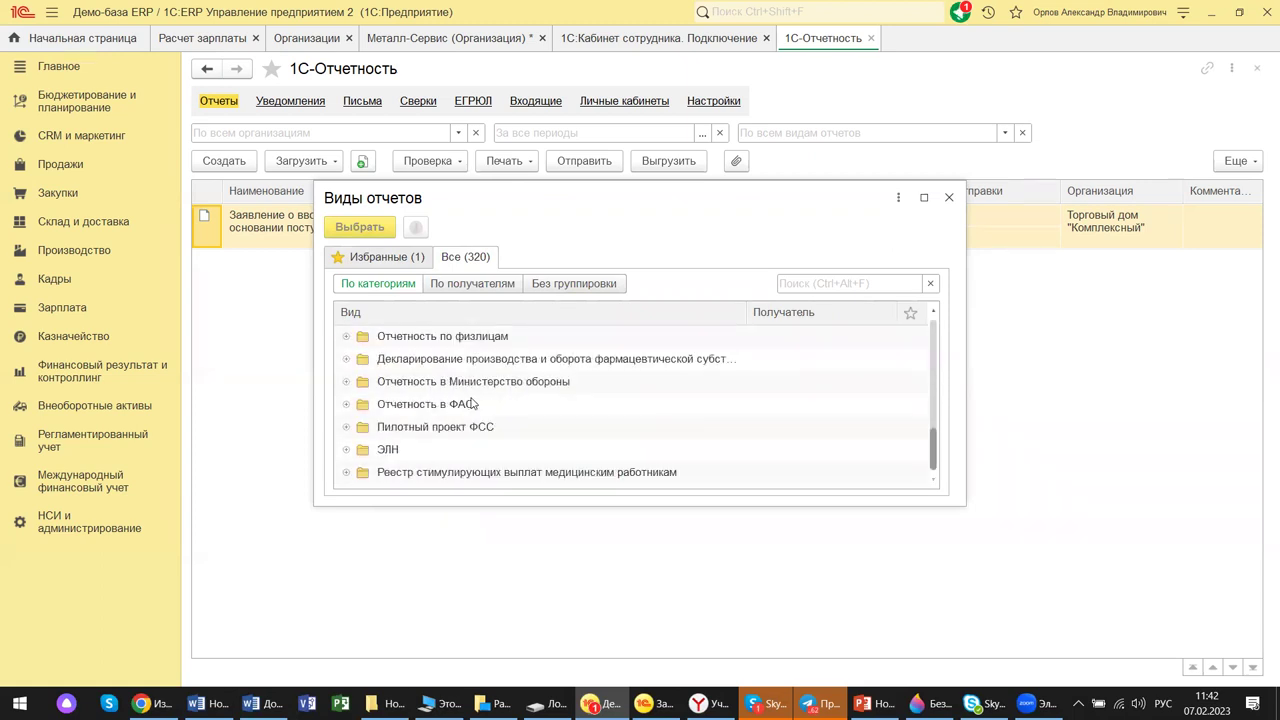
{"action": "scroll", "coordinate": [472, 403], "scroll_direction": "up", "scroll_amount": 6}
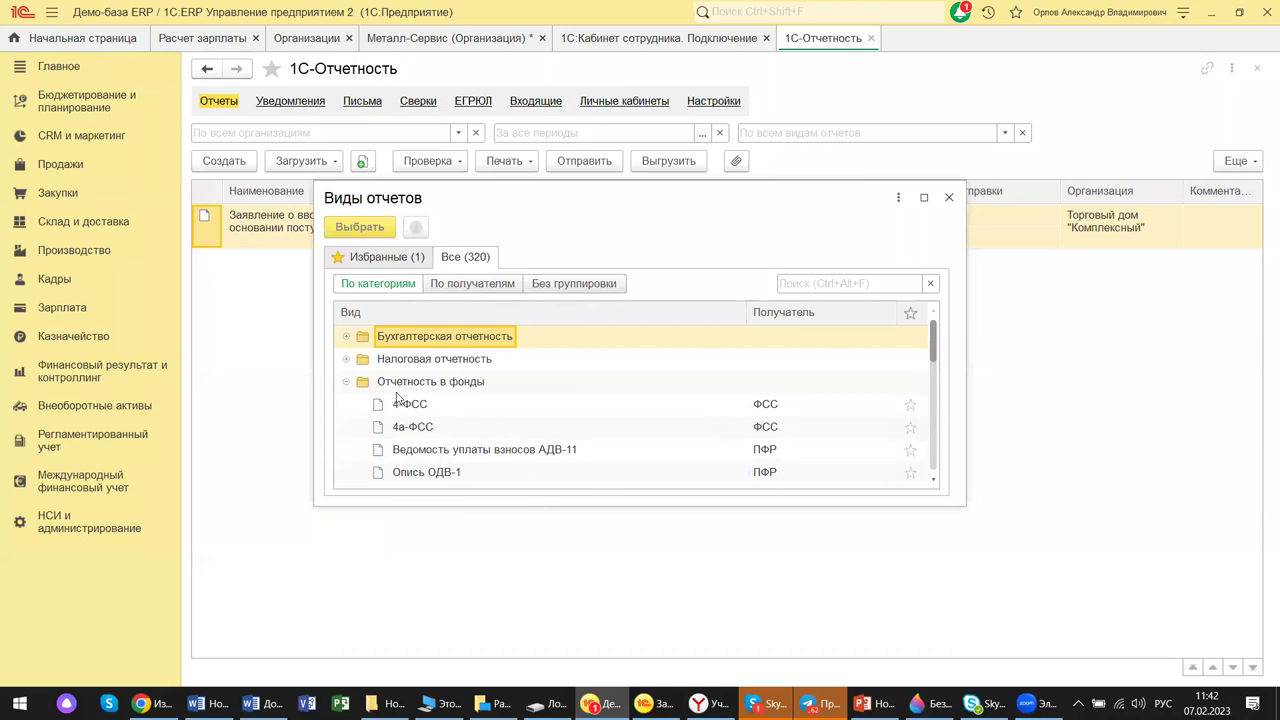
{"action": "left_click", "coordinate": [346, 382]}
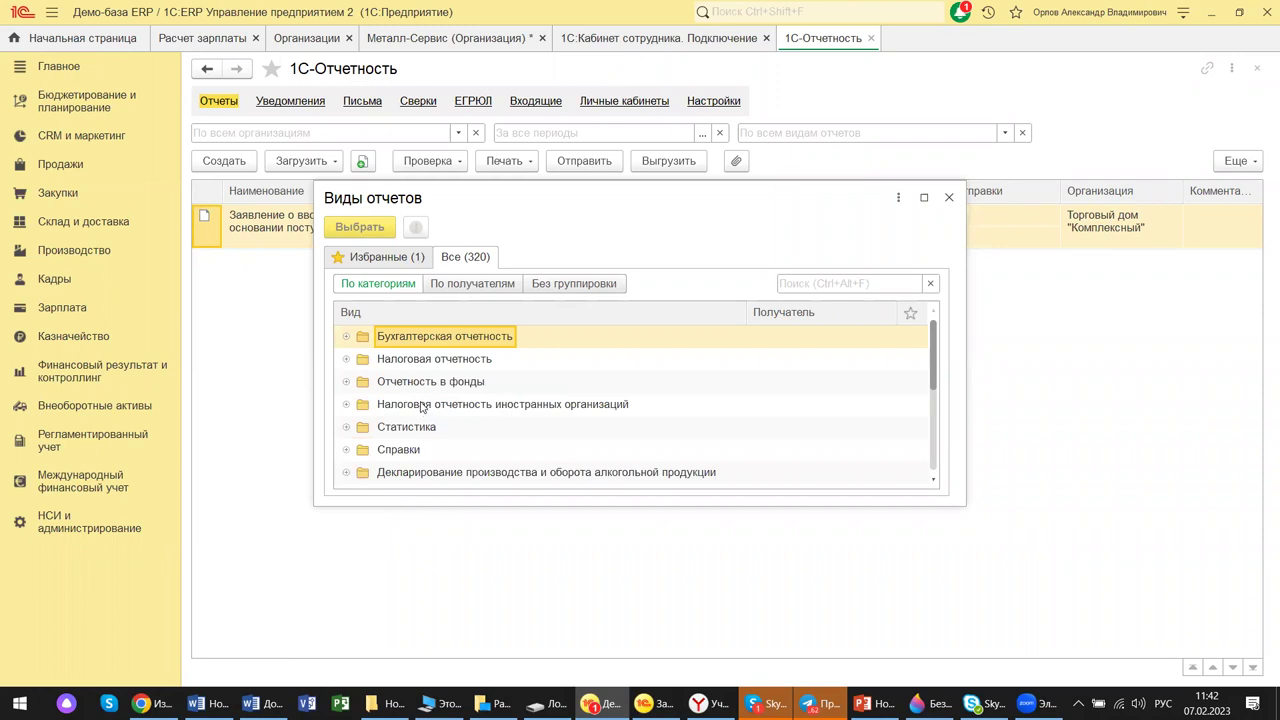
Expand the Налоговая отчетность category and look through its report types for ФНС.
{"action": "left_click", "coordinate": [347, 360]}
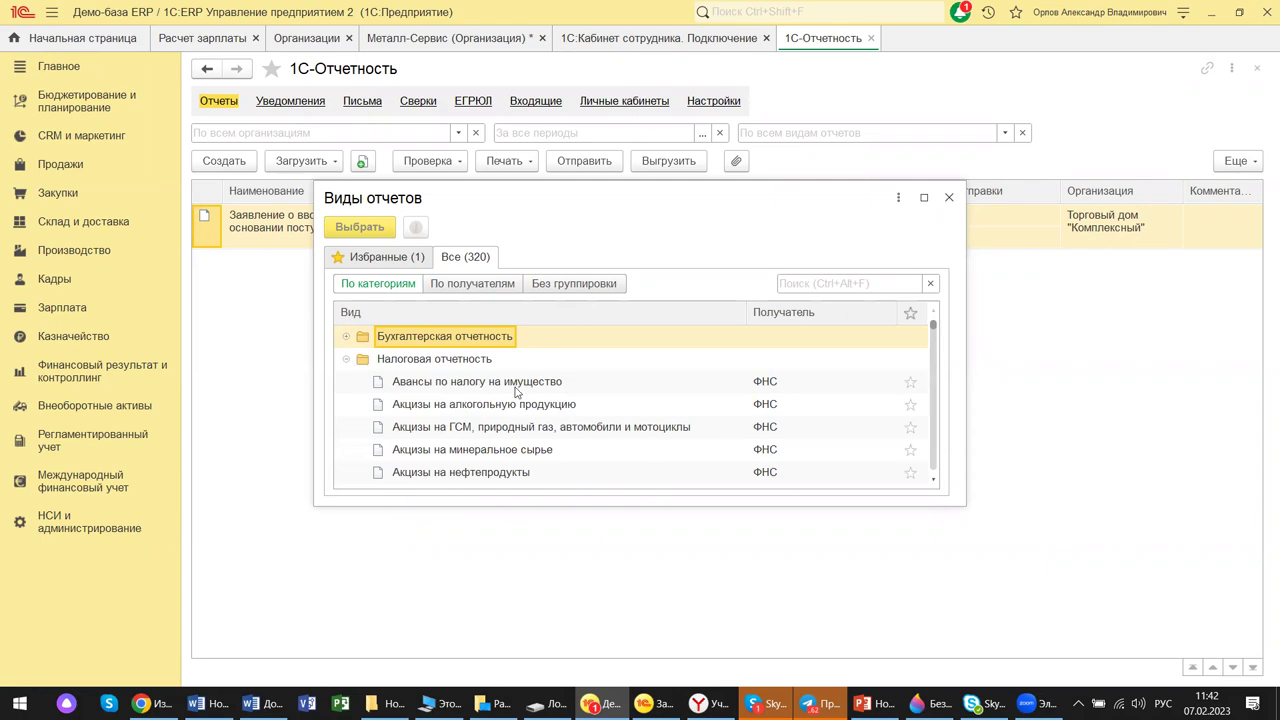
{"action": "scroll", "coordinate": [515, 392], "scroll_direction": "down", "scroll_amount": 5}
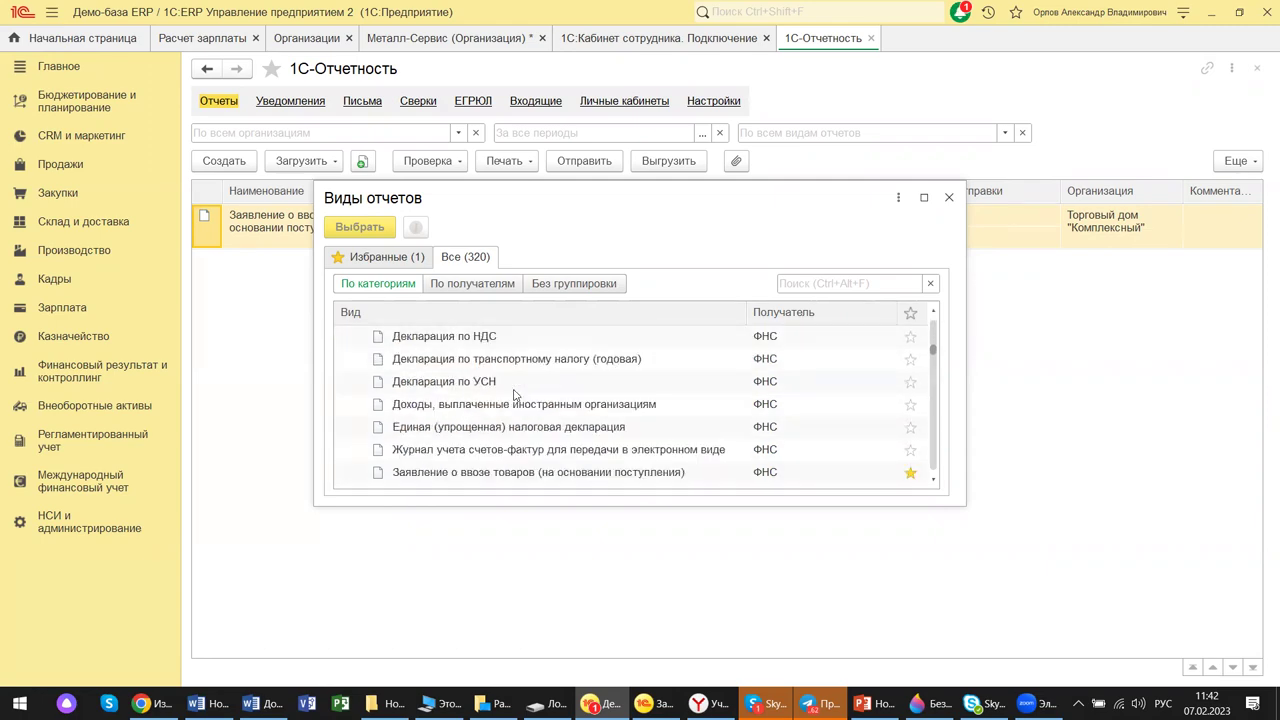
{"action": "scroll", "coordinate": [515, 394], "scroll_direction": "down", "scroll_amount": 8}
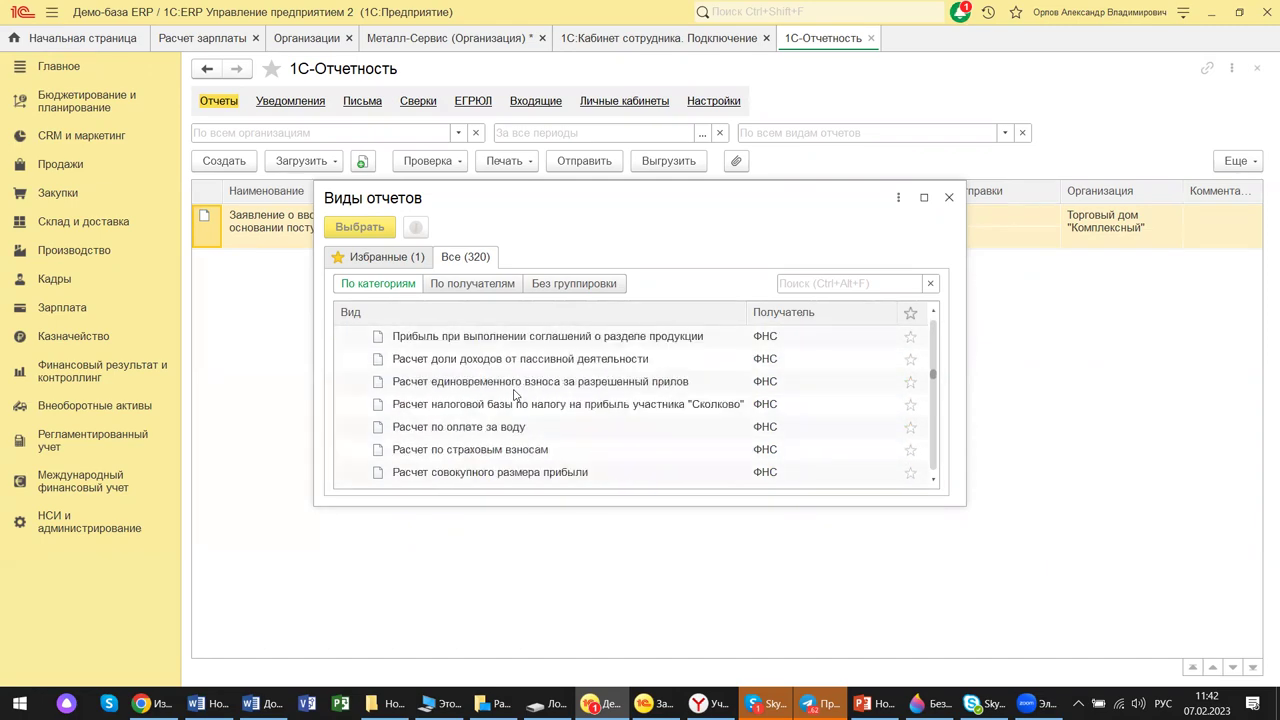
{"action": "scroll", "coordinate": [515, 394], "scroll_direction": "down", "scroll_amount": 10}
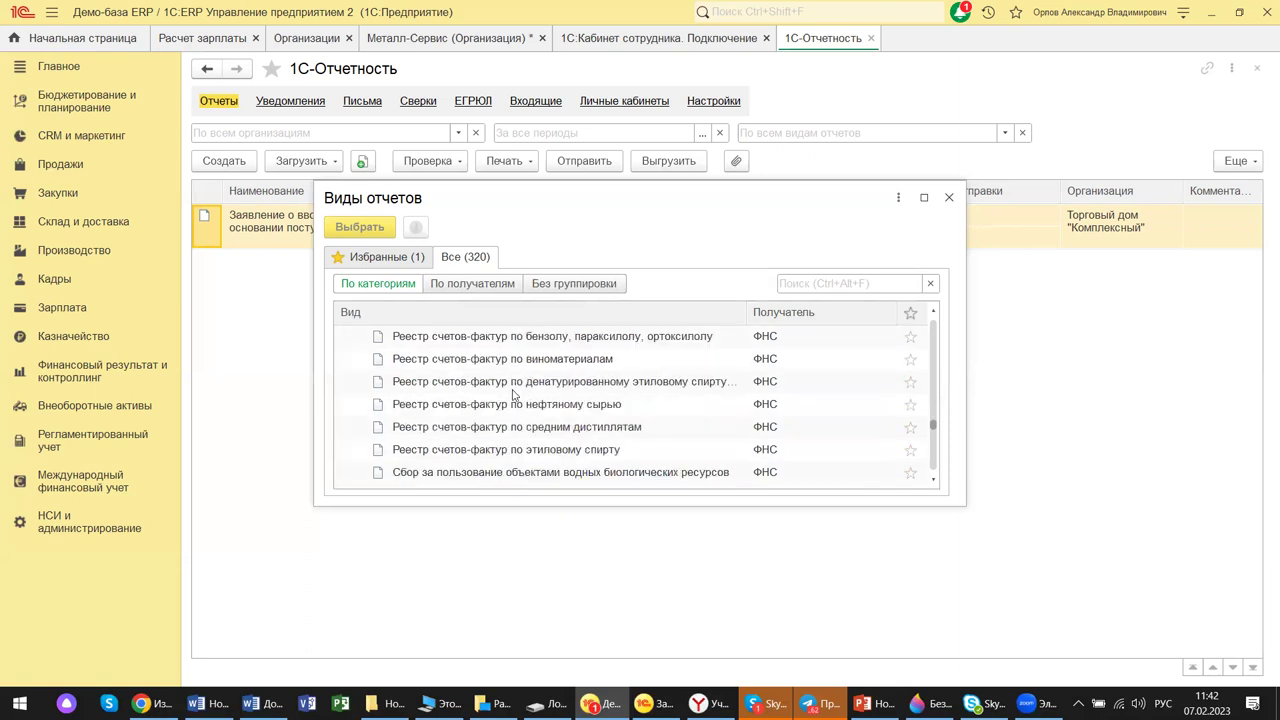
{"action": "scroll", "coordinate": [513, 393], "scroll_direction": "down", "scroll_amount": 3}
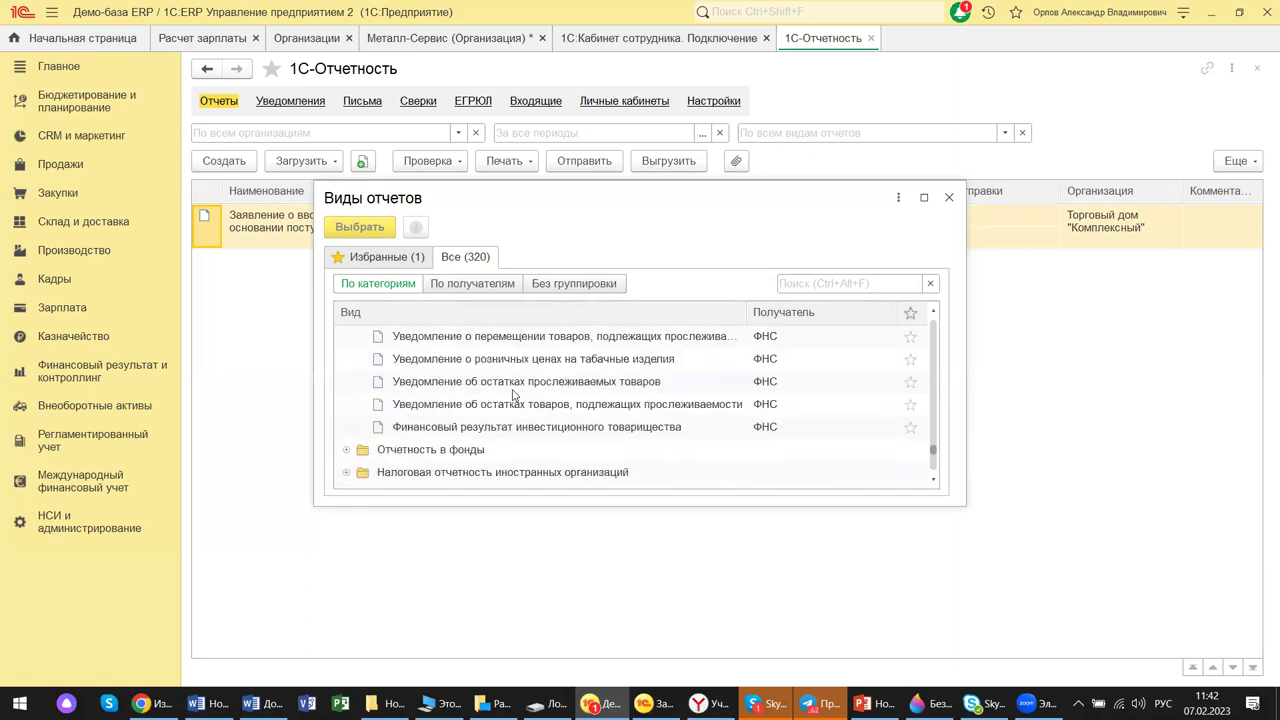
Add the Уведомление о розничных ценах на табачные изделия report to the favourites and remove it again.
{"action": "left_click", "coordinate": [912, 364]}
{"action": "left_click", "coordinate": [911, 360]}
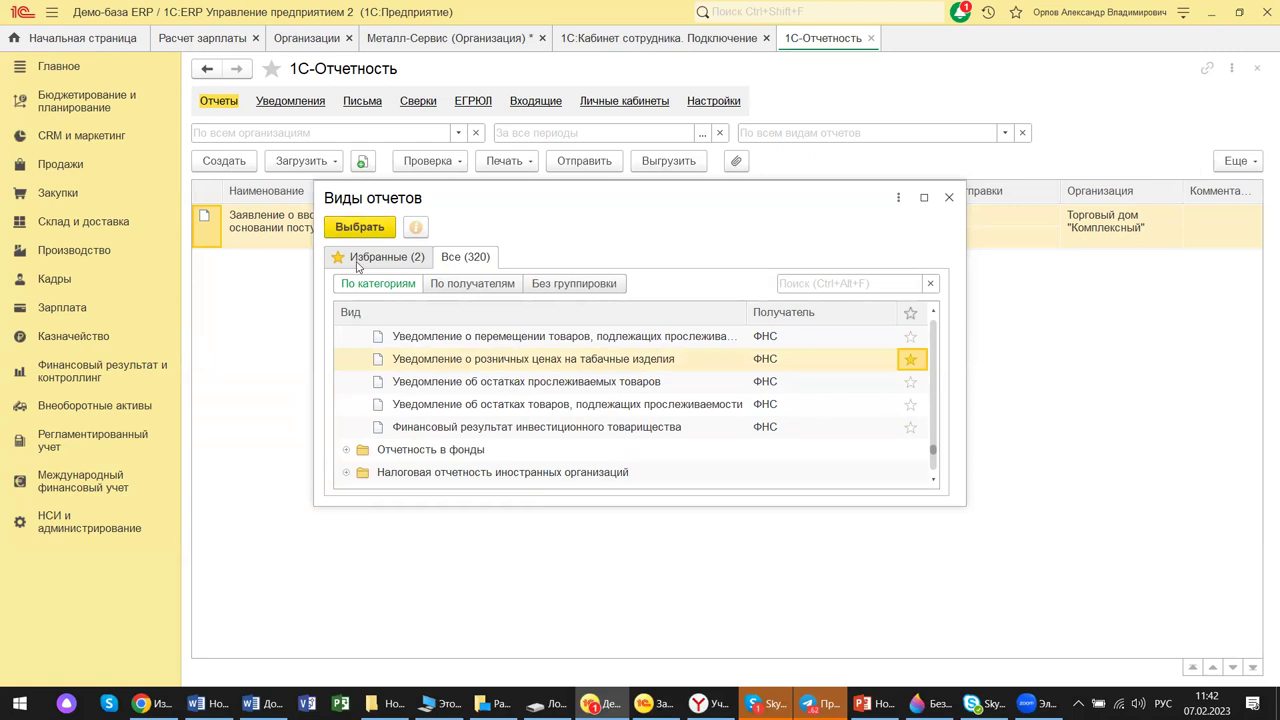
{"action": "left_click", "coordinate": [910, 362]}
Review the report types under Отчетность в фонды and the categories below it, and close the report type list.
{"action": "left_click", "coordinate": [347, 451]}
{"action": "scroll", "coordinate": [503, 437], "scroll_direction": "down", "scroll_amount": 4}
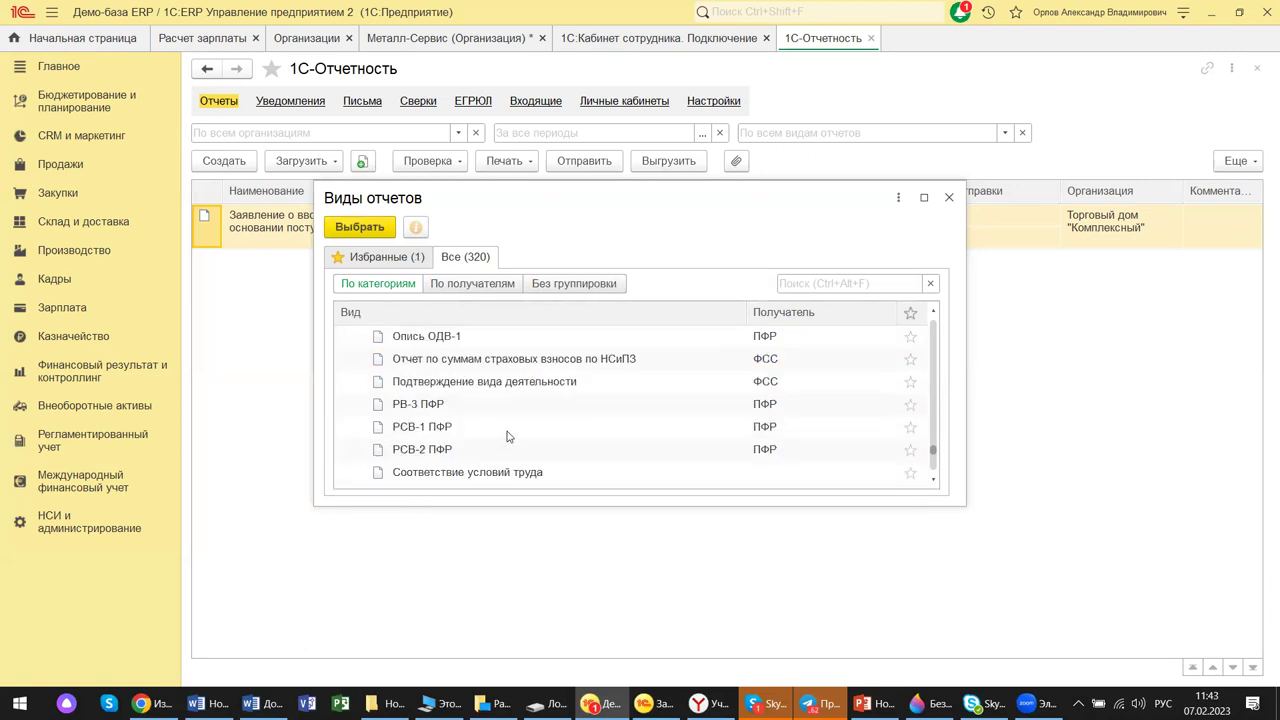
{"action": "scroll", "coordinate": [508, 437], "scroll_direction": "down", "scroll_amount": 3}
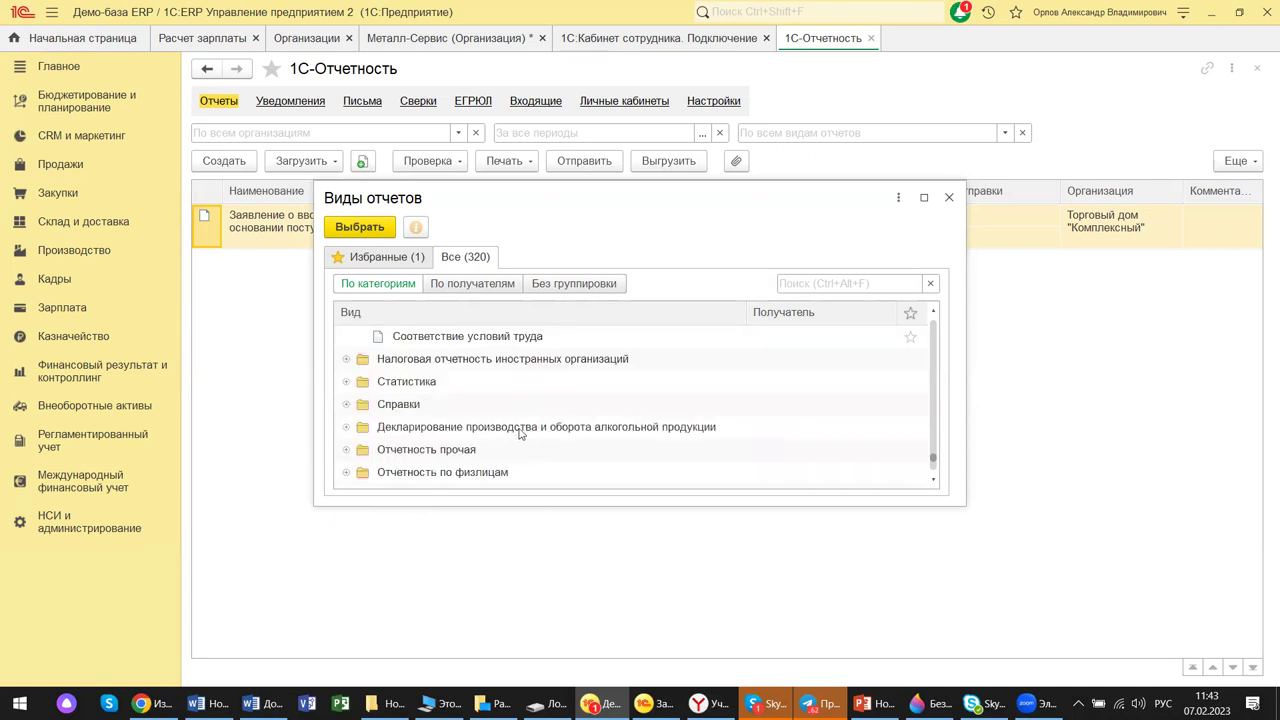
{"action": "left_click", "coordinate": [949, 197]}
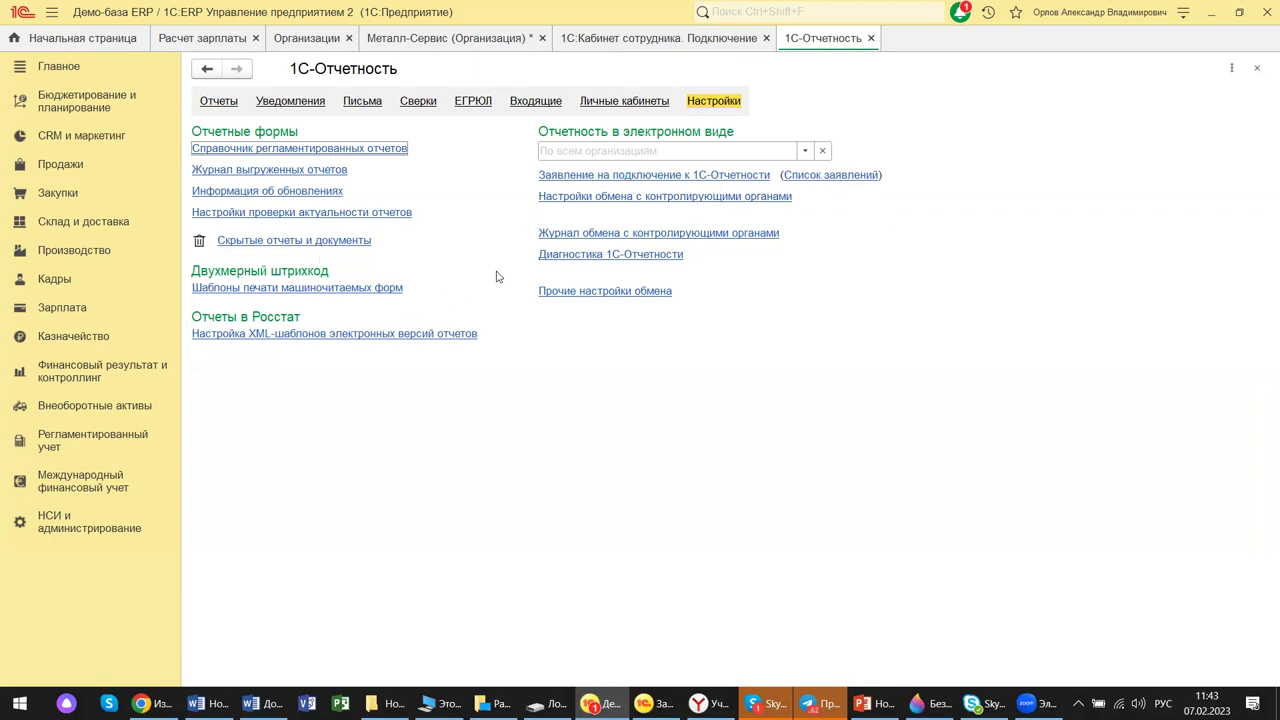
Close 1С-Отчетность, the 1С:Кабинет сотрудника connection form and the Металл-Сервис organization card, discarding the card's changes.
{"action": "left_click", "coordinate": [871, 38]}
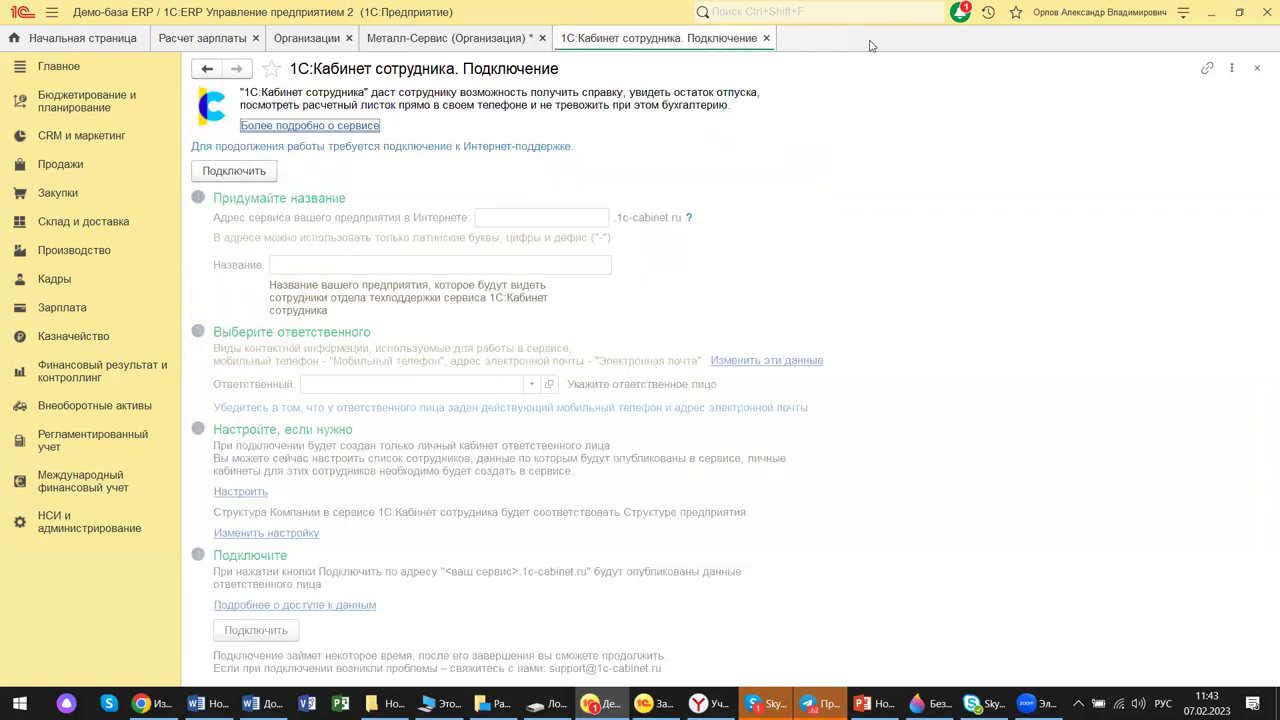
{"action": "left_click", "coordinate": [766, 38]}
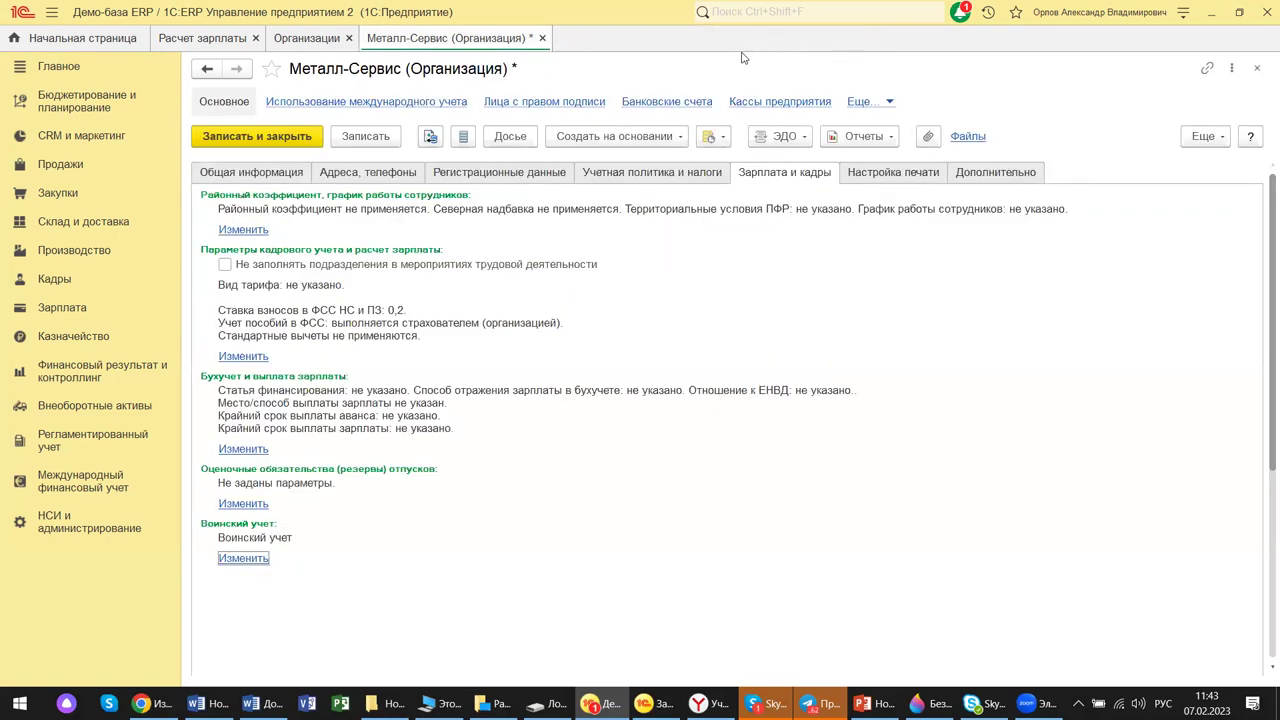
{"action": "left_click", "coordinate": [544, 40]}
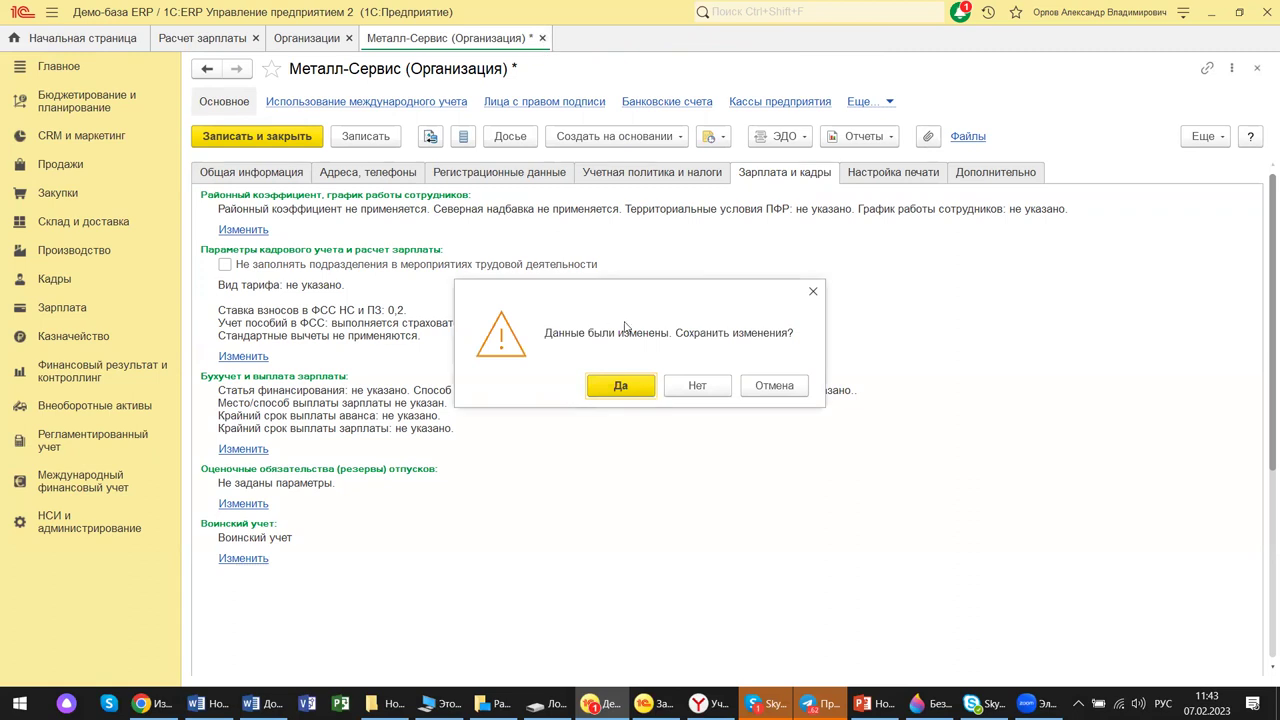
{"action": "left_click", "coordinate": [700, 388]}
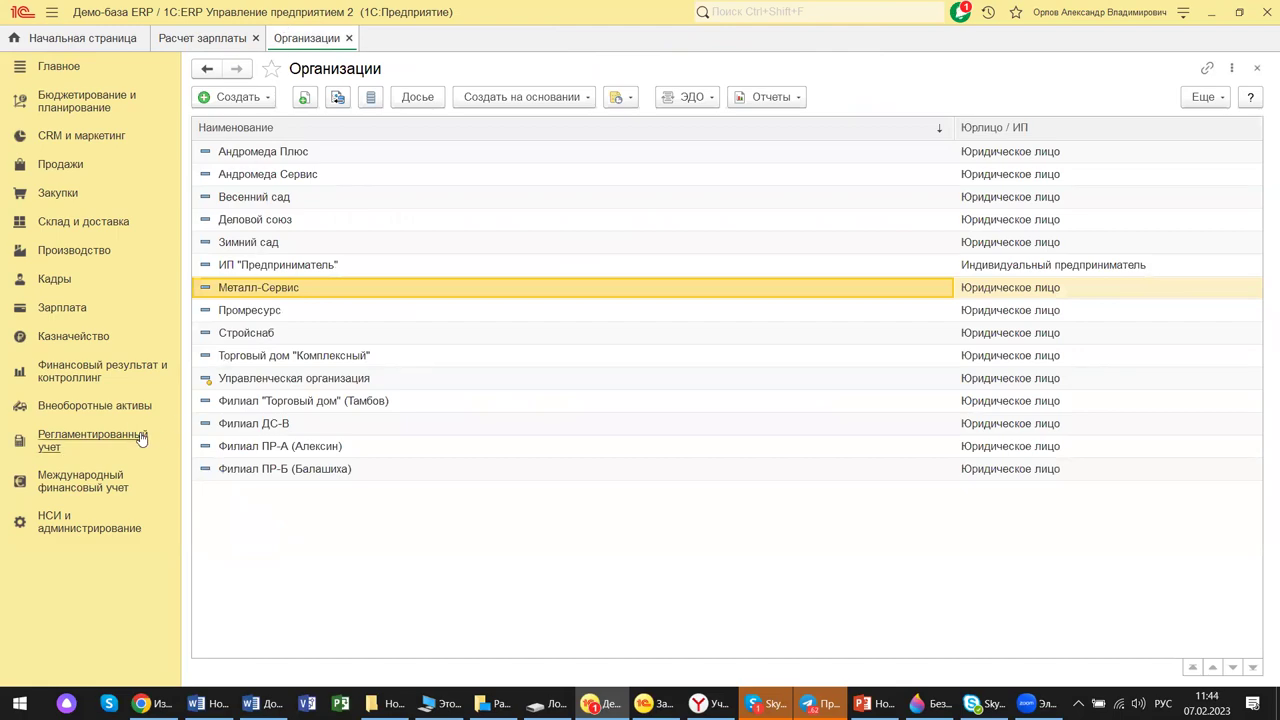
Look through the commands of the Зарплата section, including time tracking, payments, taxes and reporting.
{"action": "left_click", "coordinate": [80, 316]}
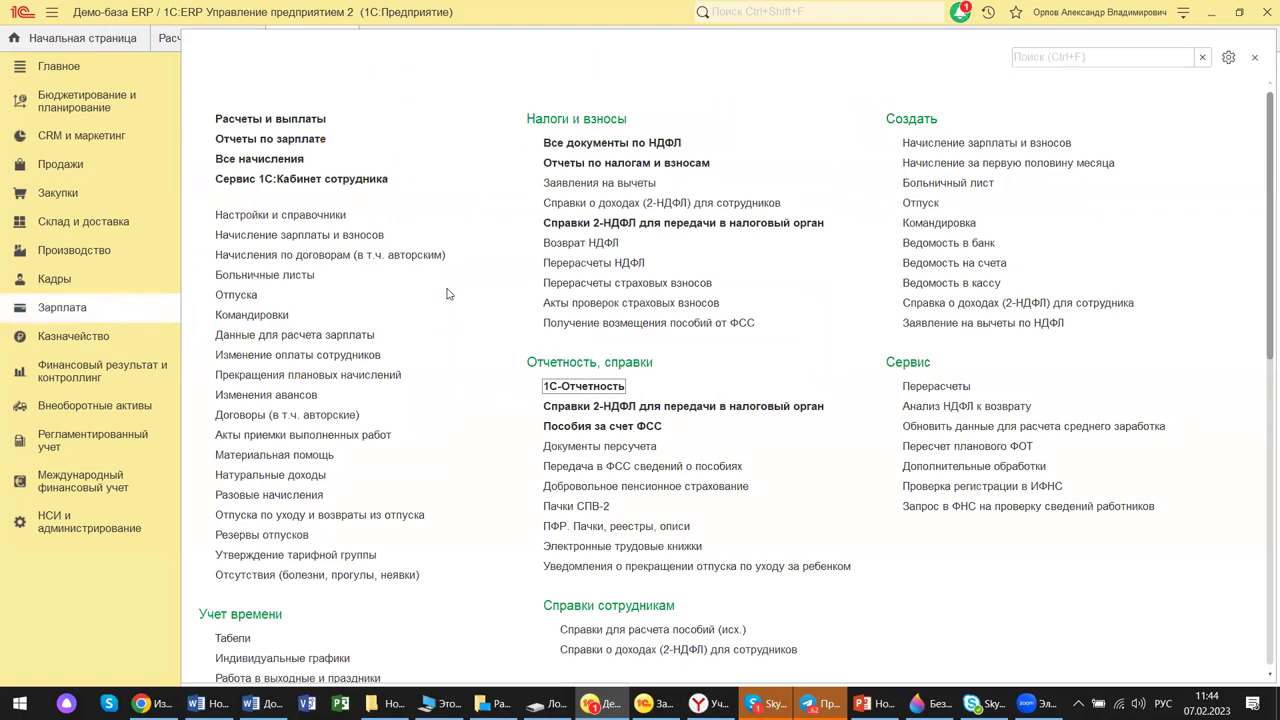
{"action": "scroll", "coordinate": [435, 308], "scroll_direction": "down", "scroll_amount": 5}
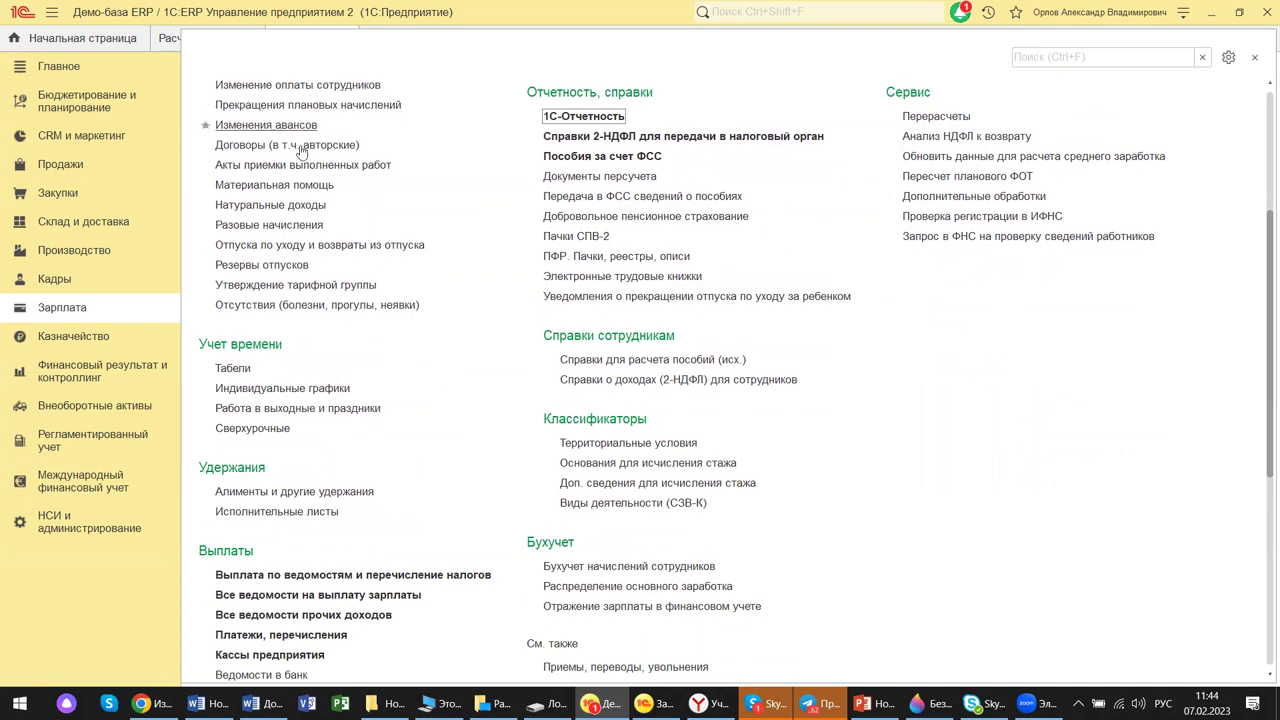
{"action": "scroll", "coordinate": [298, 377], "scroll_direction": "down", "scroll_amount": 5}
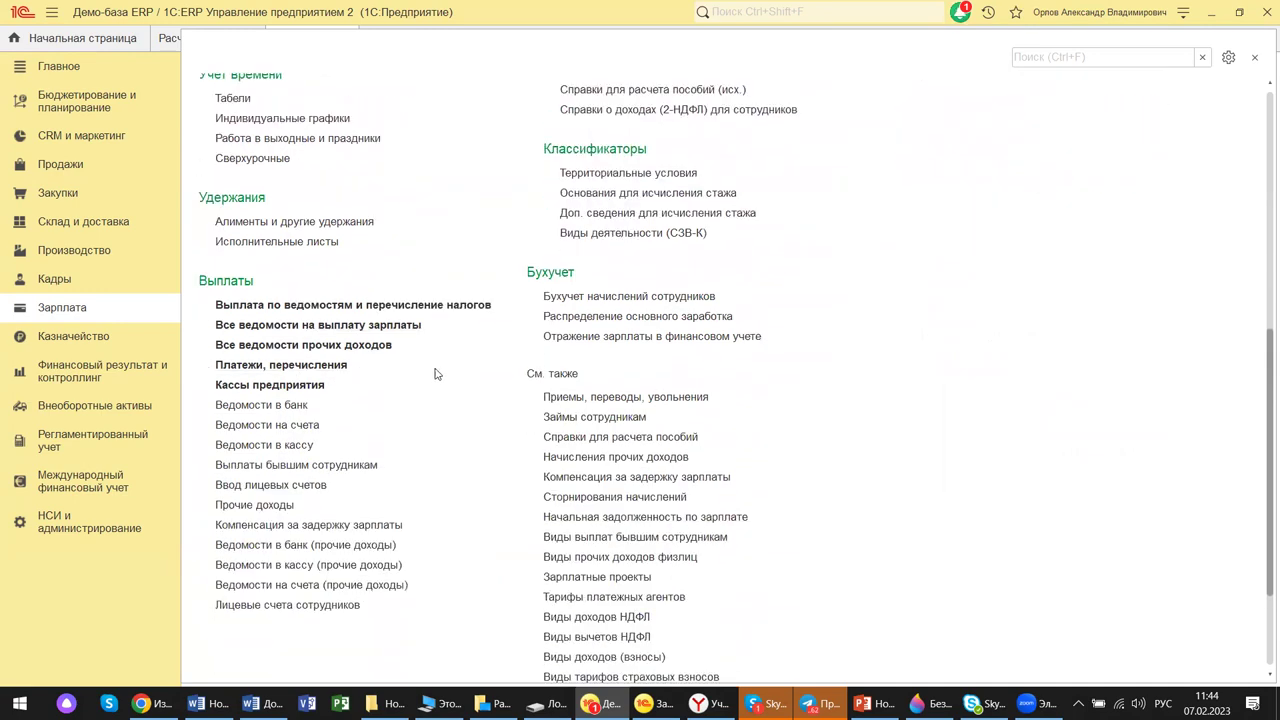
{"action": "scroll", "coordinate": [982, 418], "scroll_direction": "up", "scroll_amount": 6}
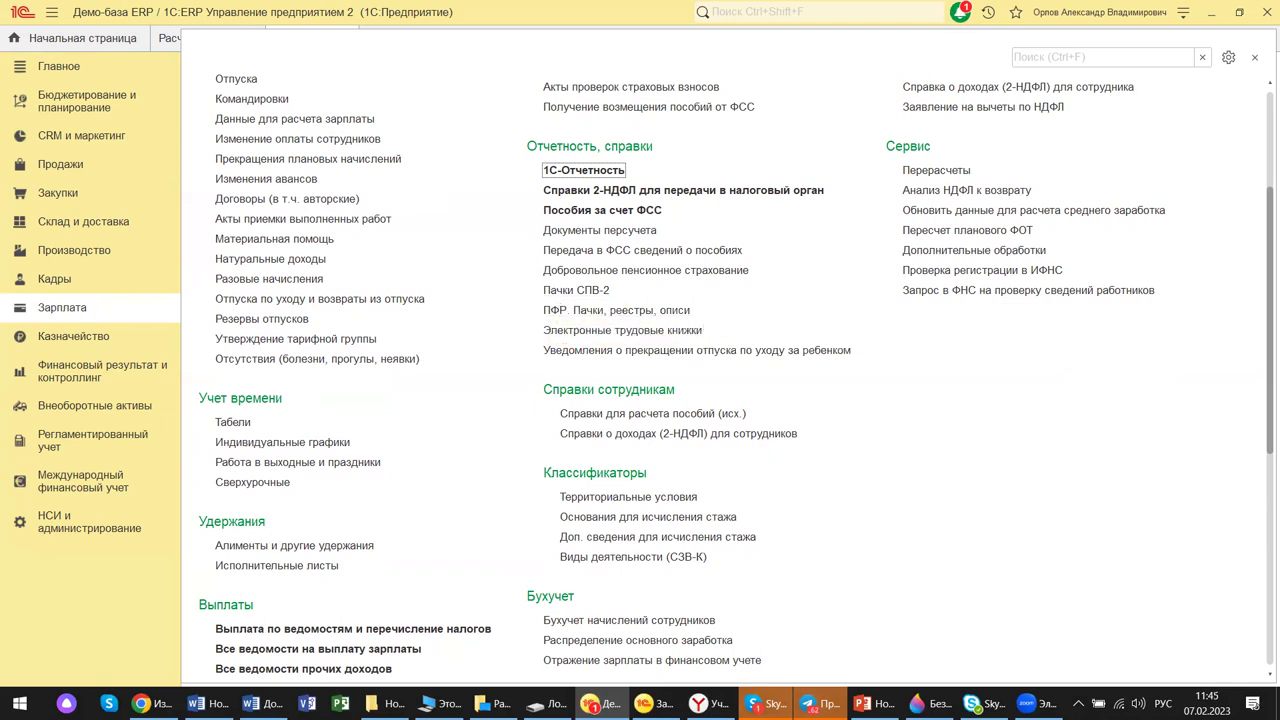
Switch to the Новый НДФЛ-2023 presentation in PowerPoint and review the slide on electronic document flow and military registration.
{"action": "mouse_move", "coordinate": [823, 698]}
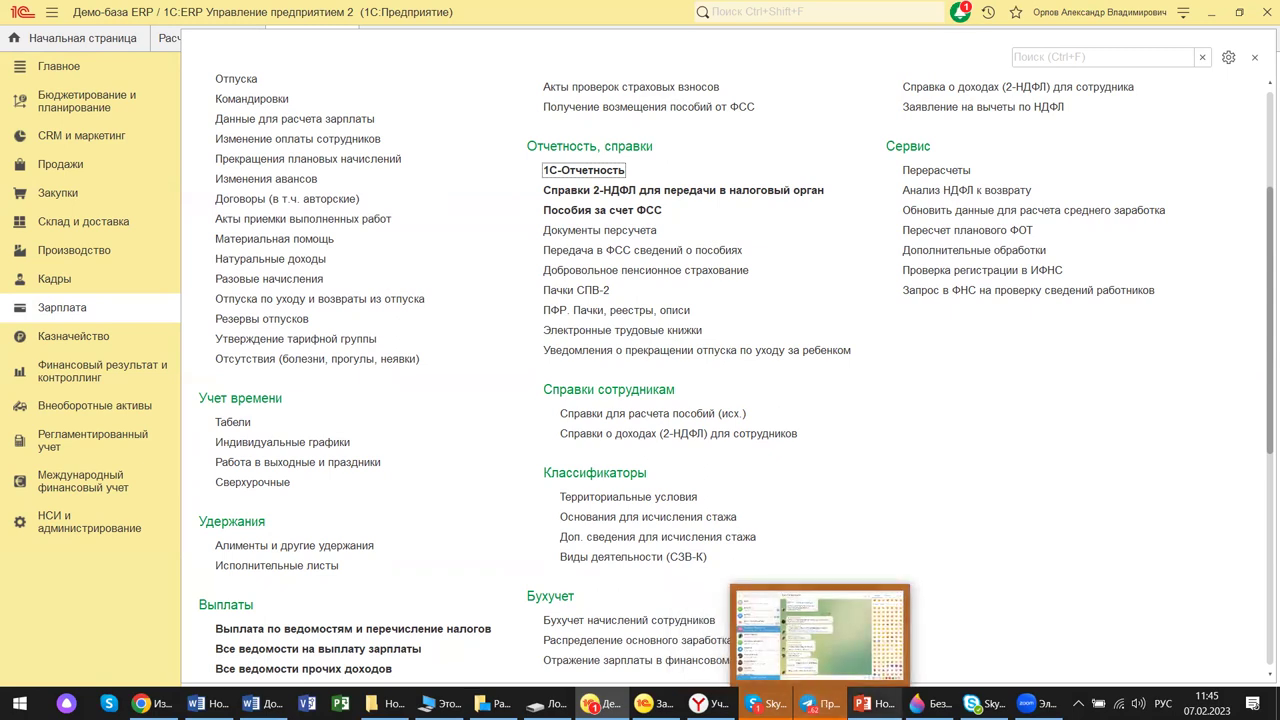
{"action": "mouse_move", "coordinate": [875, 703]}
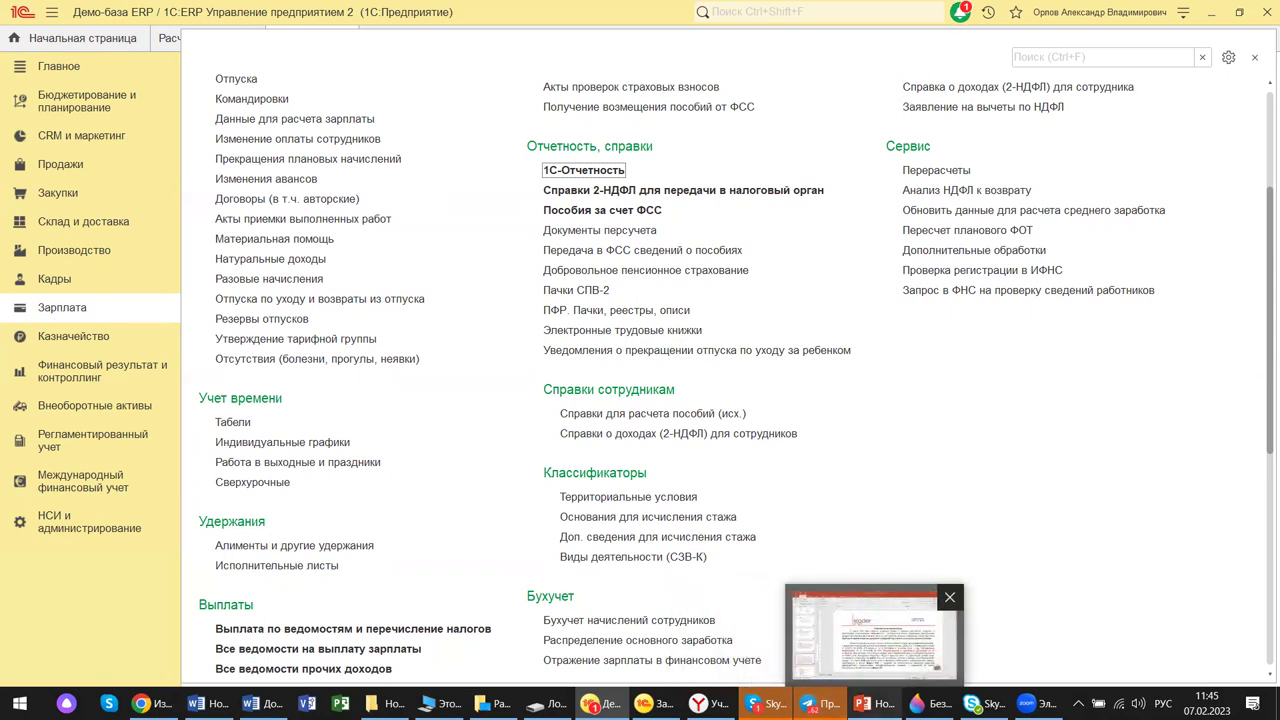
{"action": "left_click", "coordinate": [872, 632]}
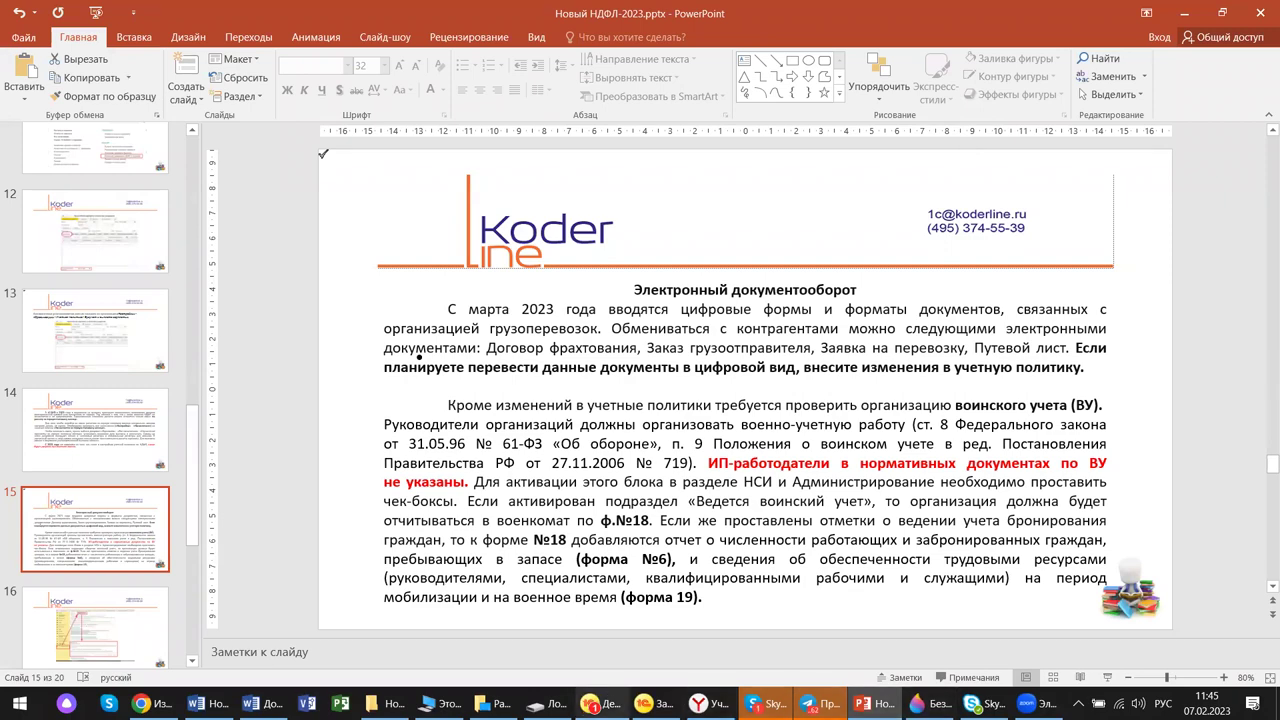
Return to 1C:ERP, open the Кадры settings under НСИ и администрирование and review the Воинский учет options and those below them.
{"action": "left_click", "coordinate": [600, 703]}
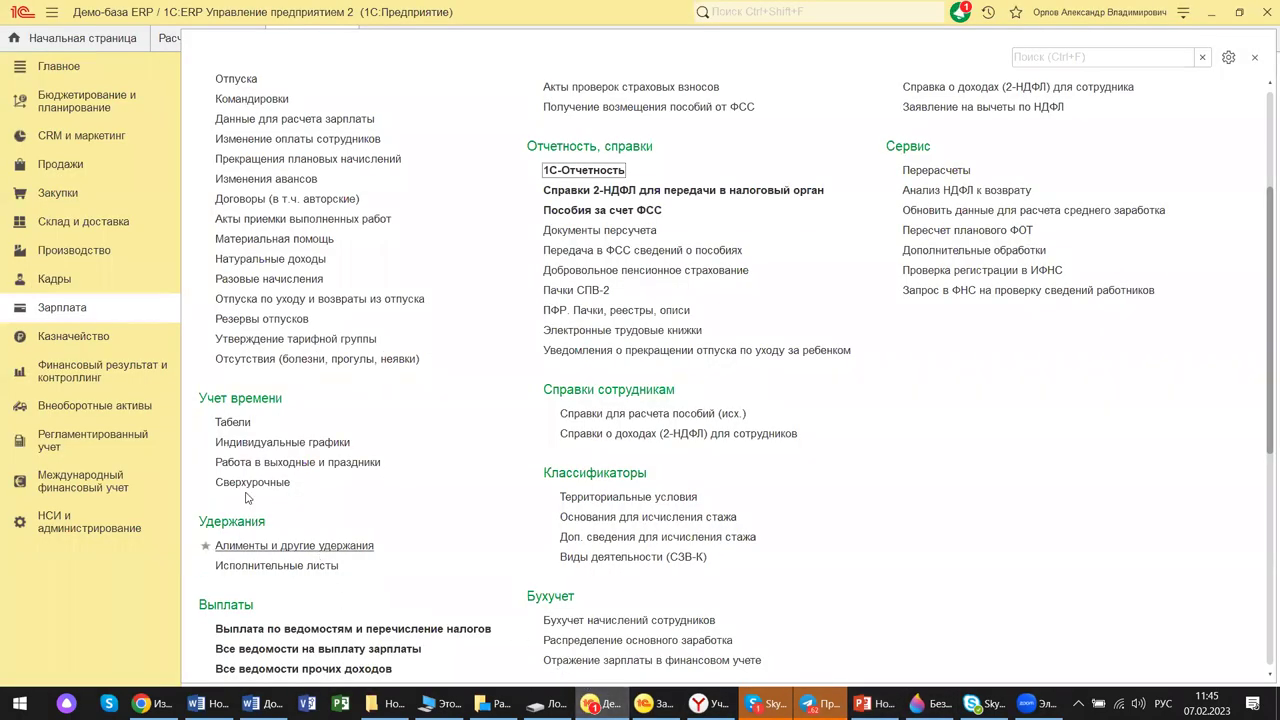
{"action": "left_click", "coordinate": [93, 530]}
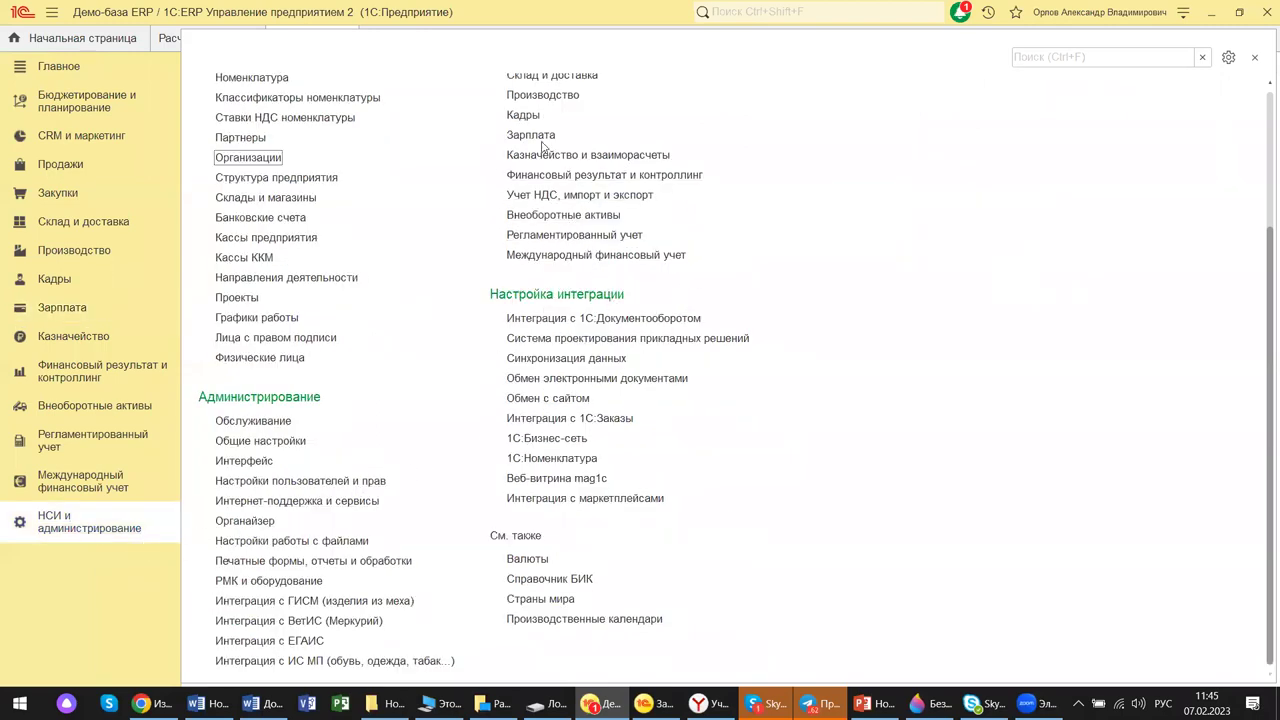
{"action": "left_click", "coordinate": [524, 115]}
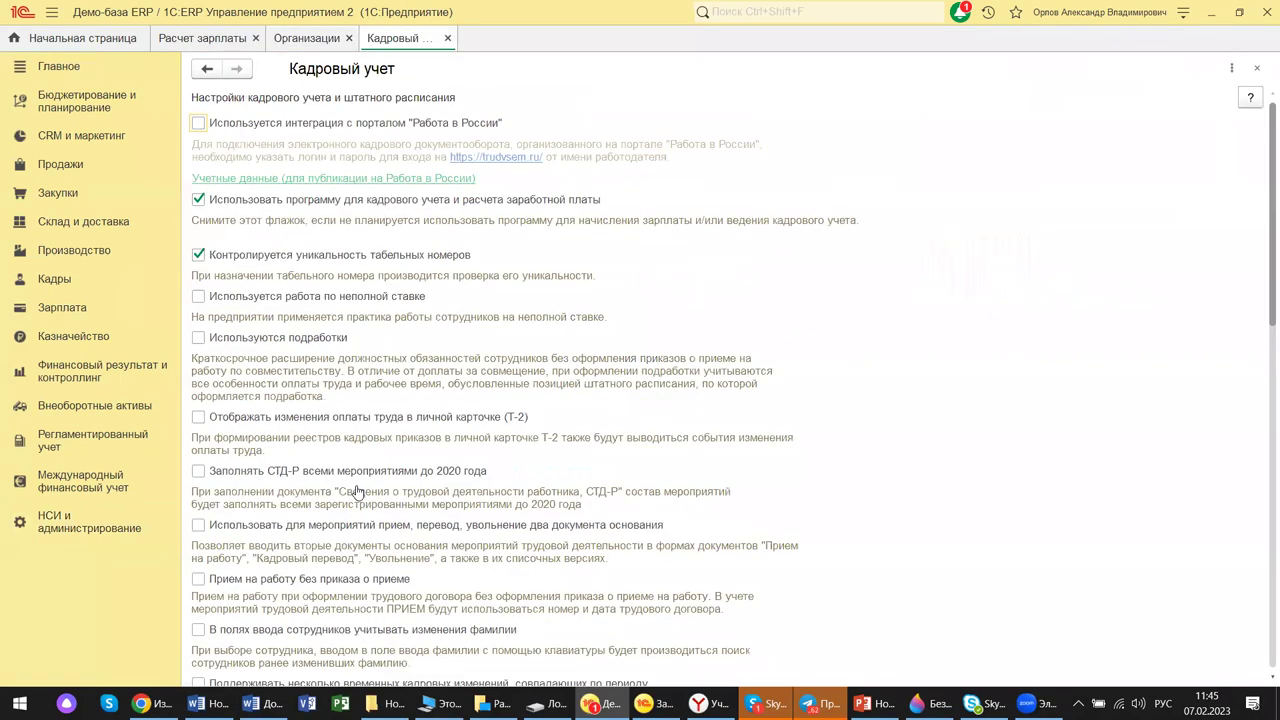
{"action": "scroll", "coordinate": [357, 491], "scroll_direction": "down", "scroll_amount": 3}
{"action": "scroll", "coordinate": [357, 491], "scroll_direction": "up", "scroll_amount": 3}
{"action": "scroll", "coordinate": [478, 413], "scroll_direction": "down", "scroll_amount": 7}
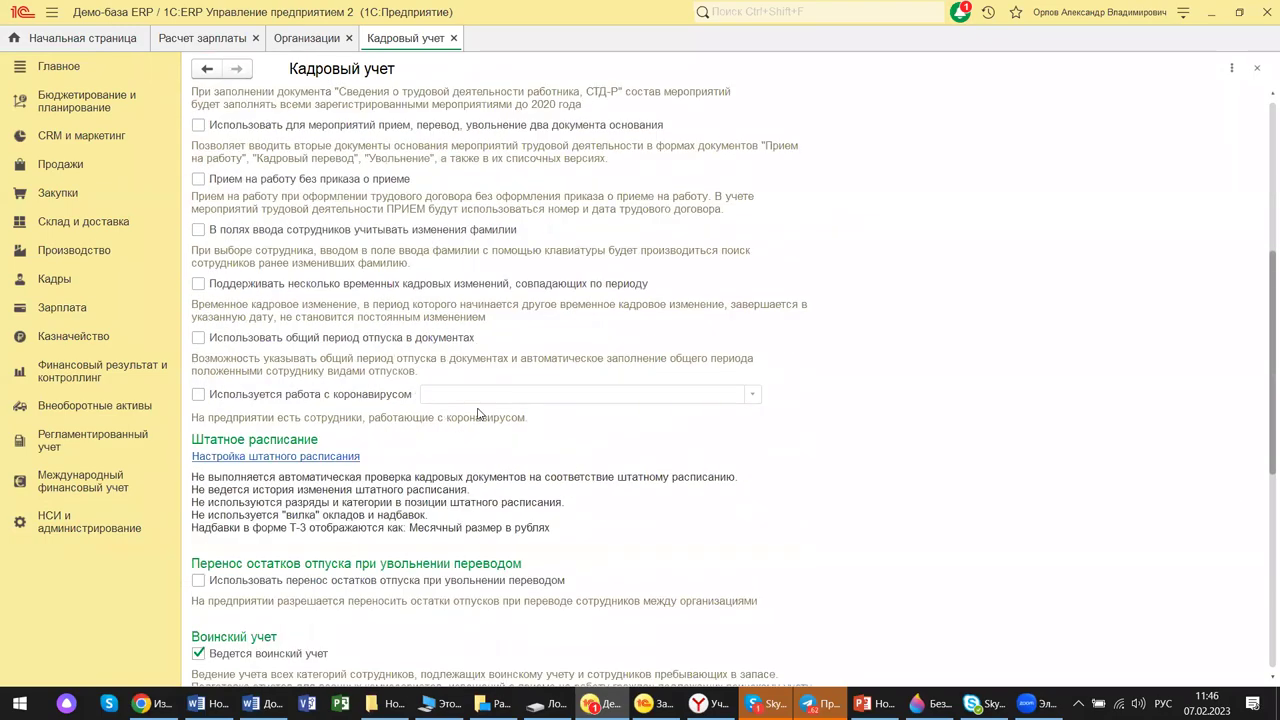
{"action": "scroll", "coordinate": [480, 413], "scroll_direction": "down", "scroll_amount": 4}
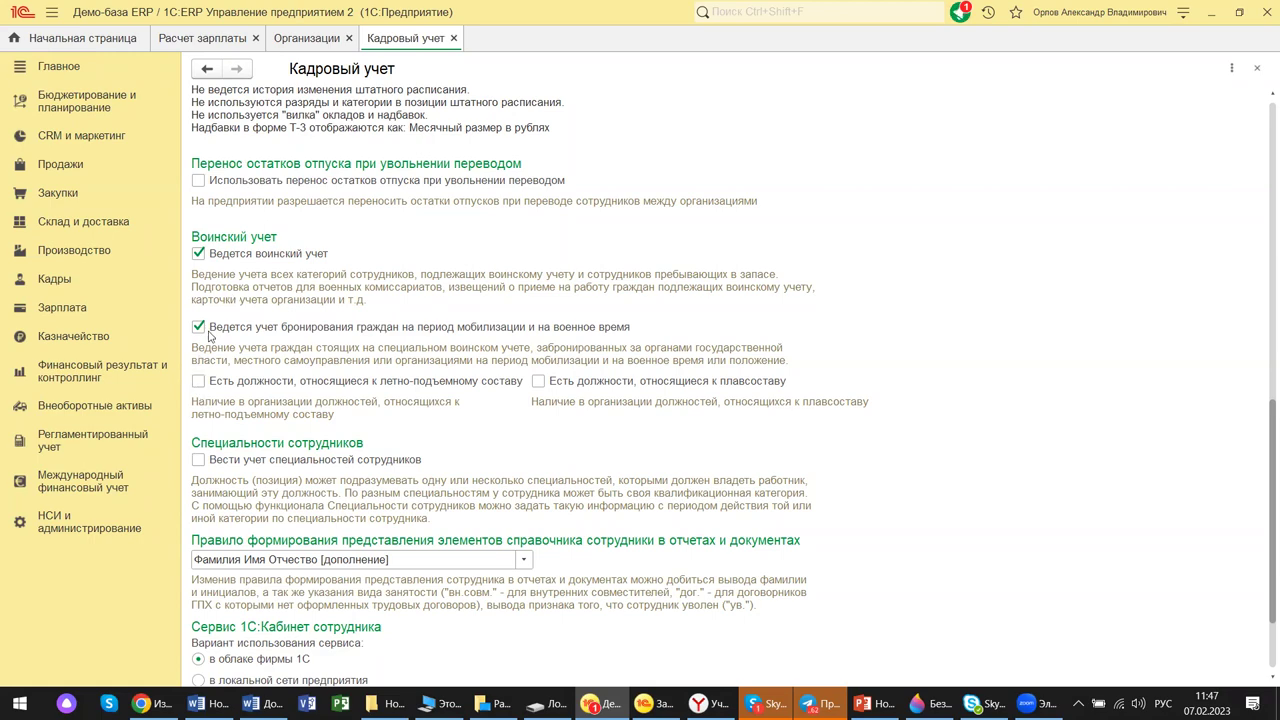
{"action": "scroll", "coordinate": [332, 438], "scroll_direction": "down", "scroll_amount": 3}
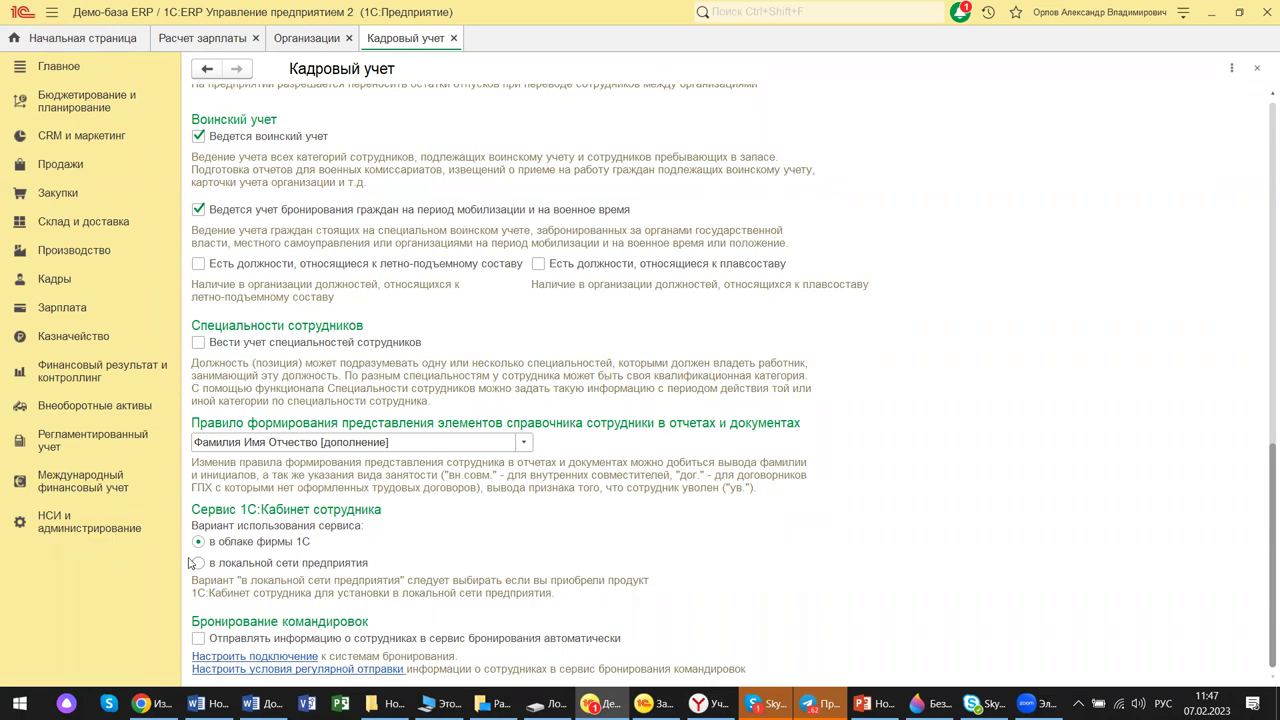
Open the Листки сообщений об изменениях list from the military registration commands in Кадры and try to create a new document.
{"action": "left_click", "coordinate": [55, 283]}
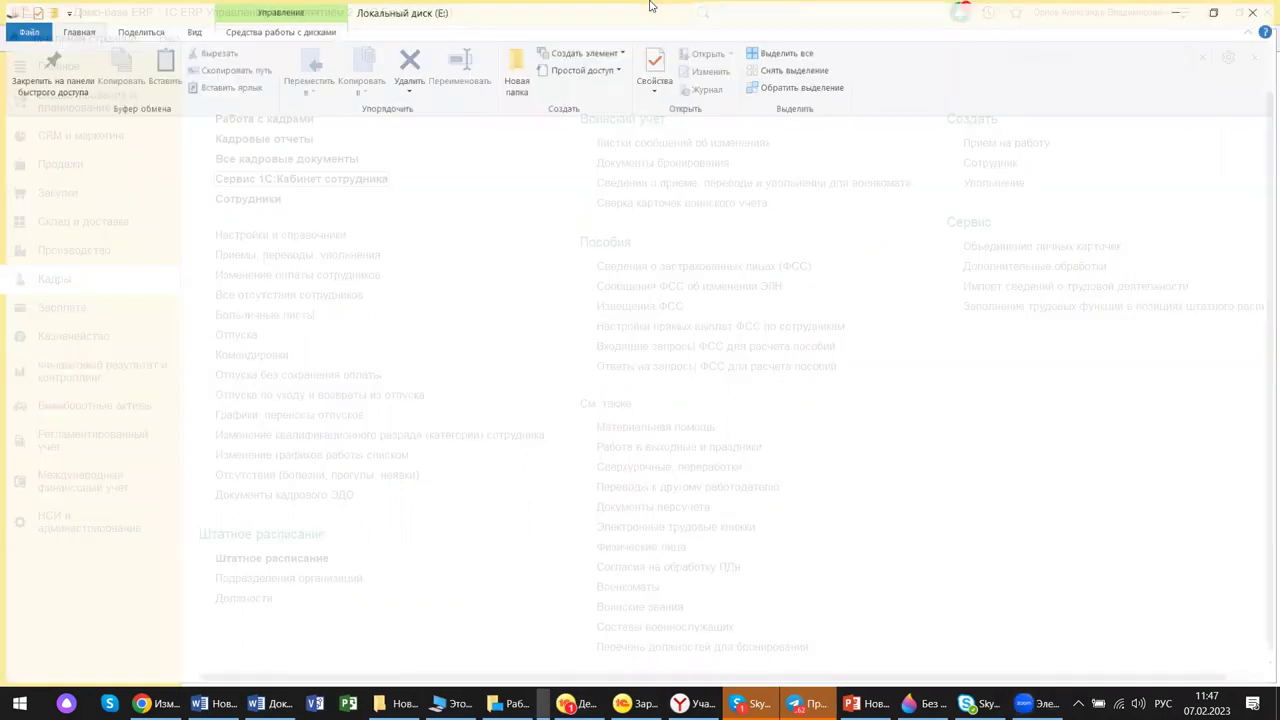
{"action": "left_click", "coordinate": [1256, 12]}
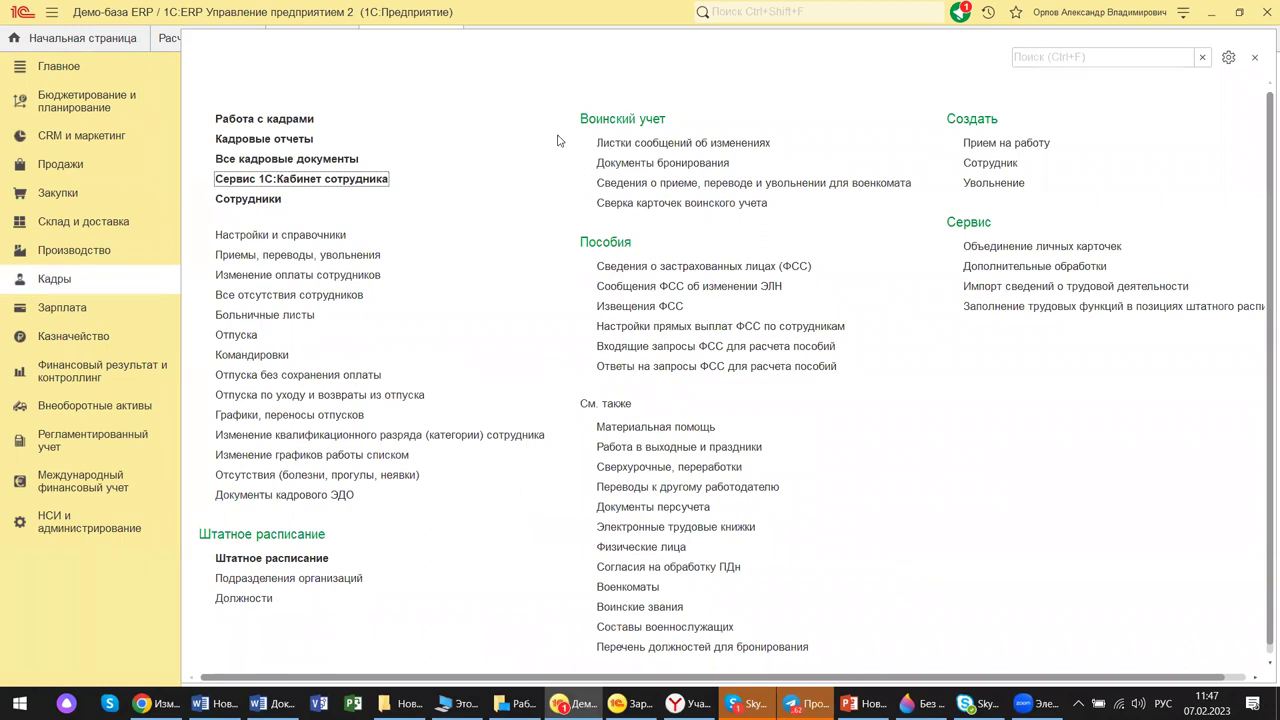
{"action": "left_click", "coordinate": [660, 145]}
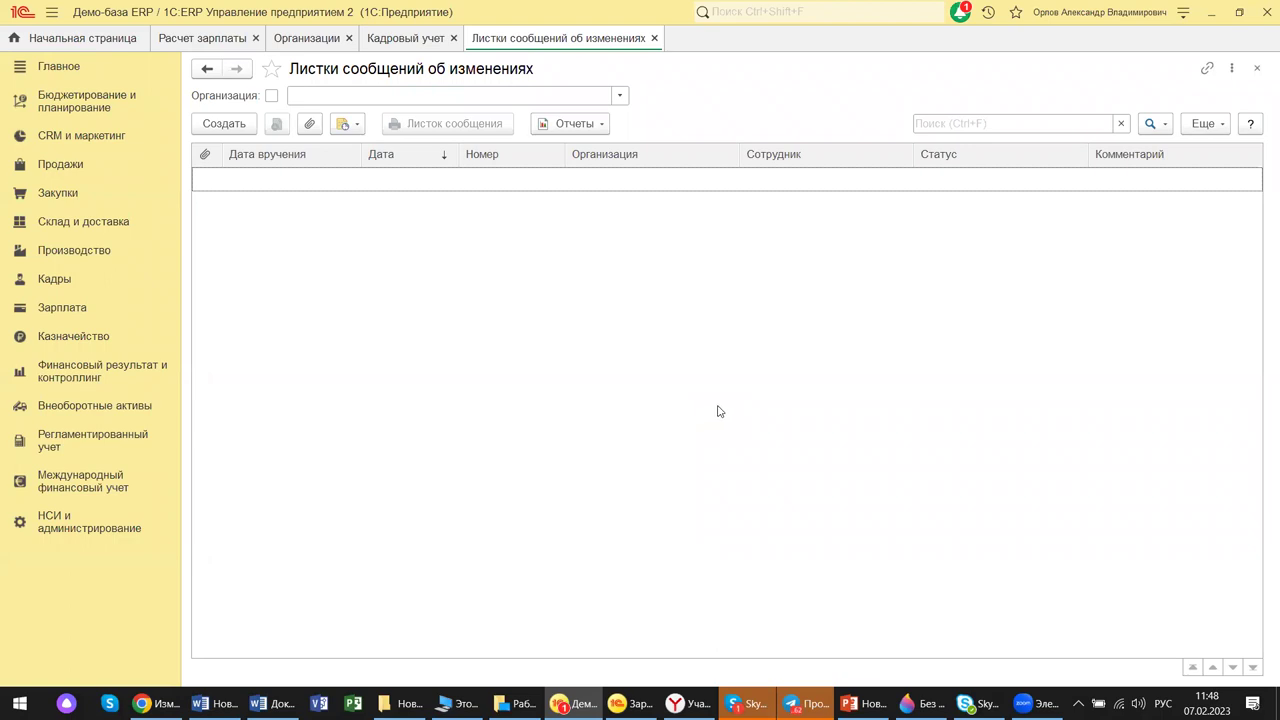
{"action": "left_click", "coordinate": [223, 124]}
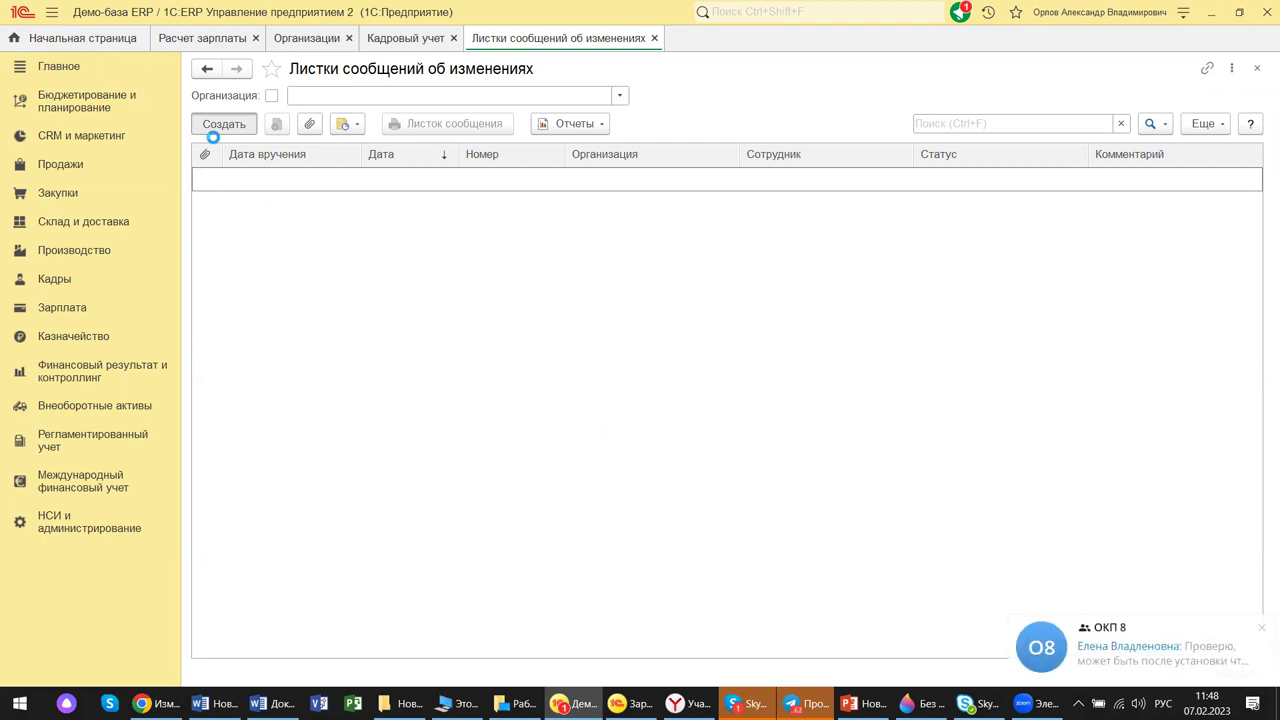
{"action": "left_click", "coordinate": [1263, 633]}
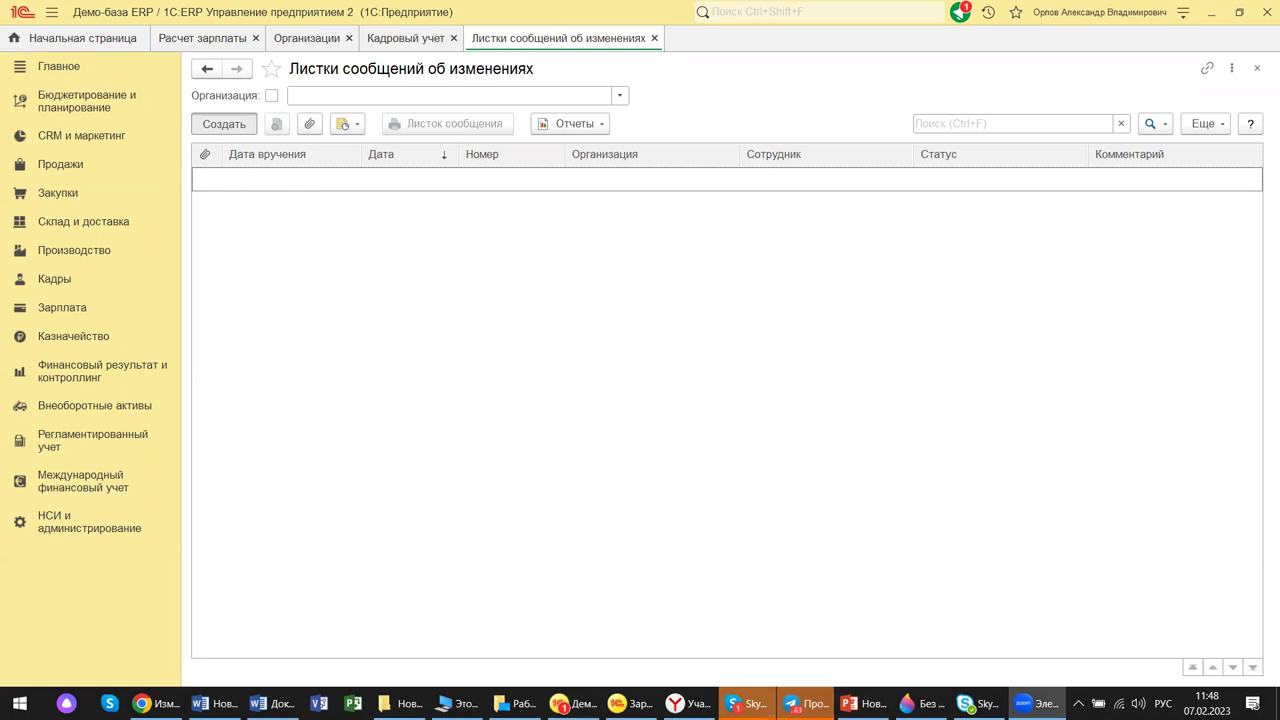
Switch back to the PowerPoint presentation at the slide covering military registration.
{"action": "mouse_move", "coordinate": [747, 703]}
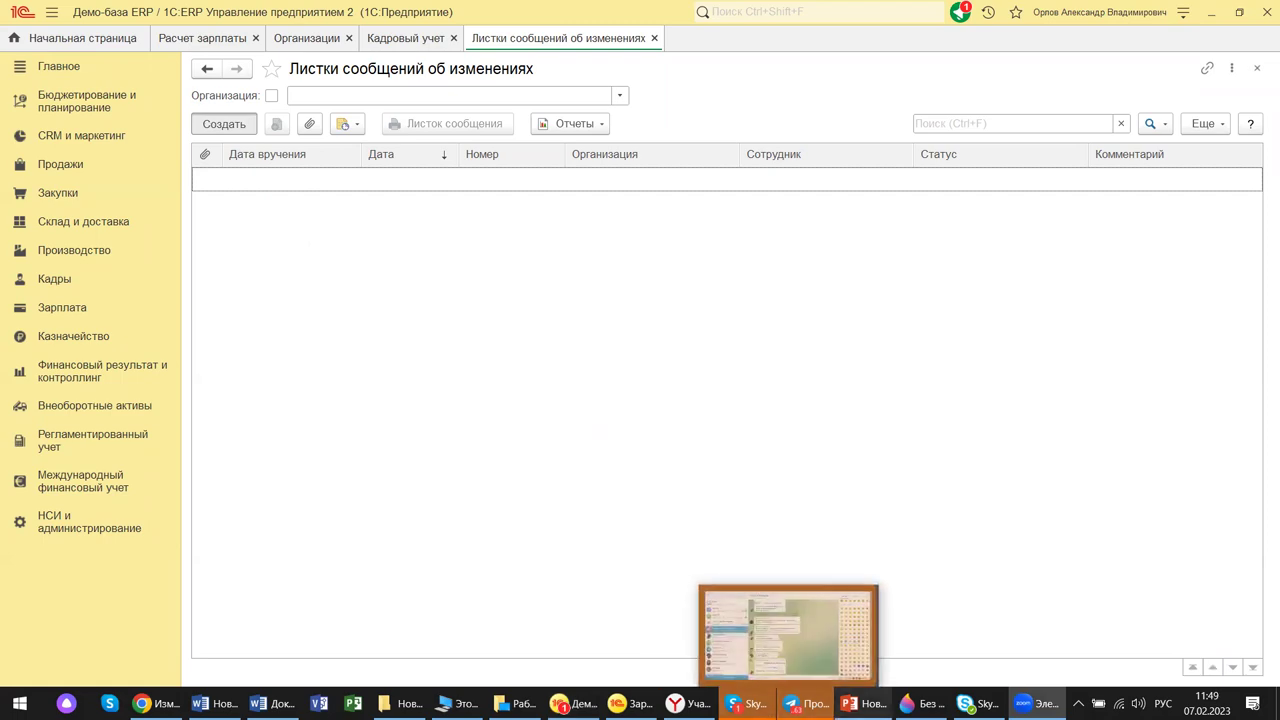
{"action": "mouse_move", "coordinate": [862, 703]}
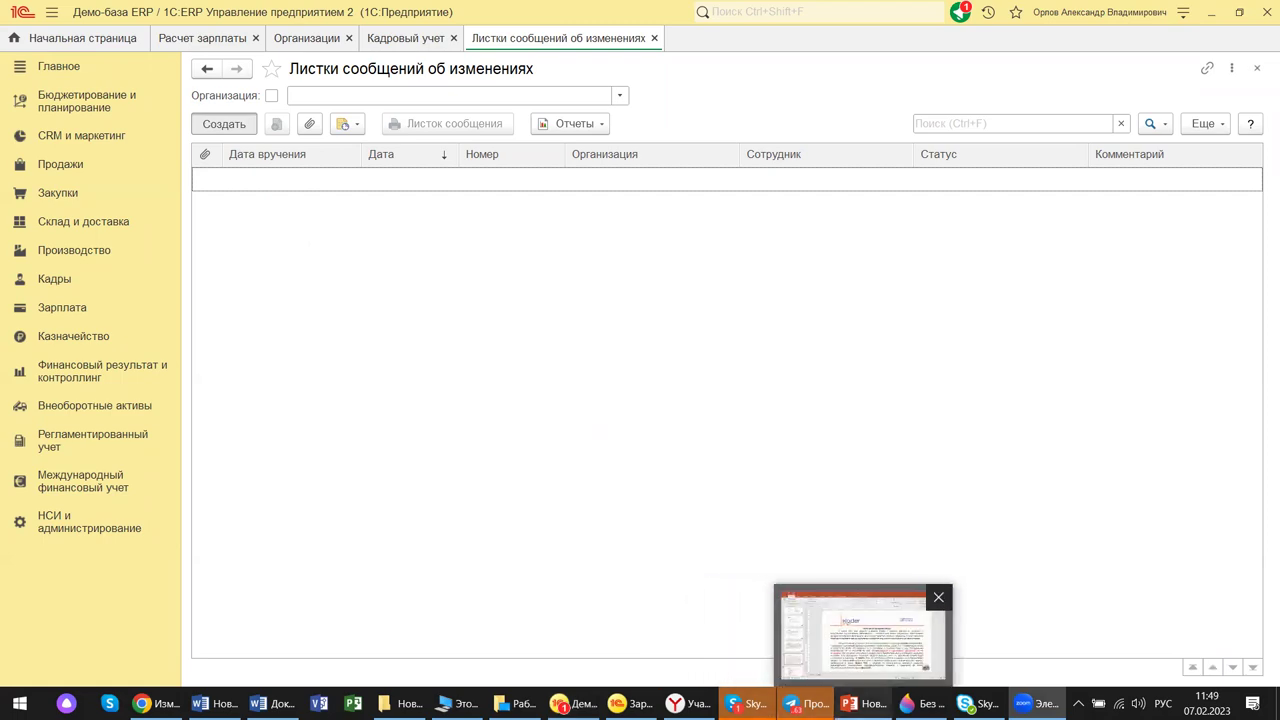
{"action": "left_click", "coordinate": [855, 634]}
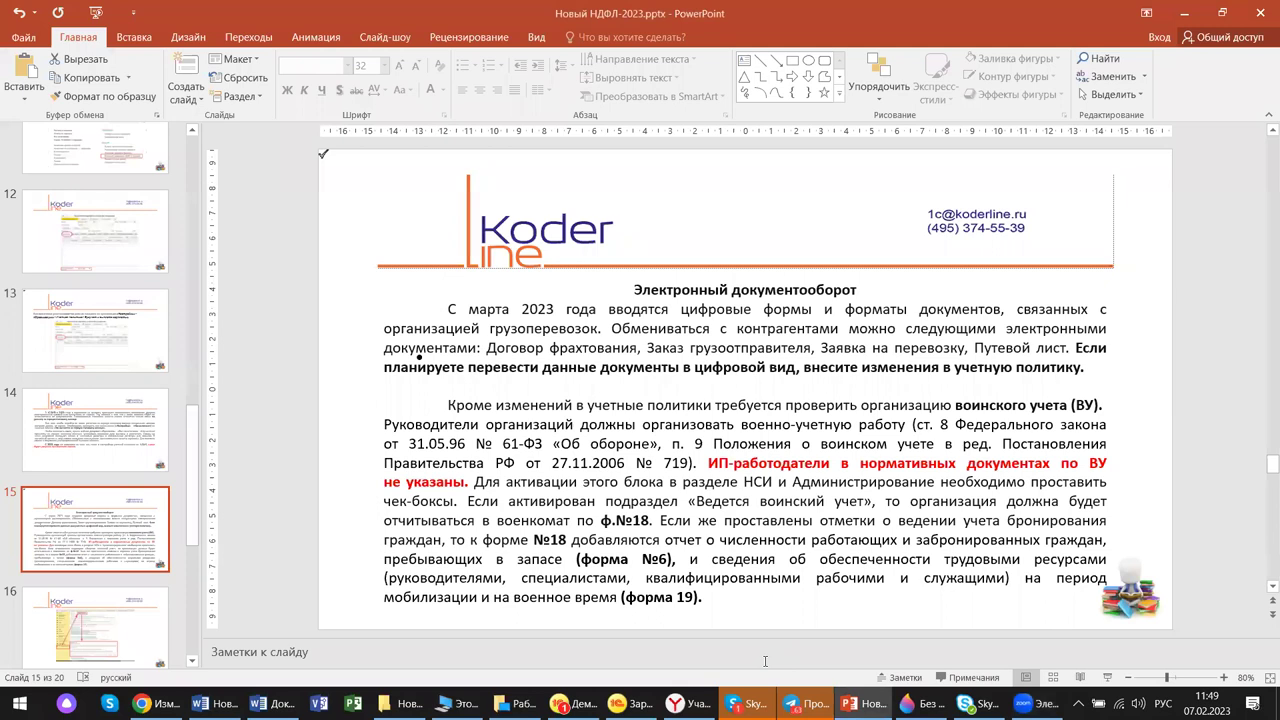